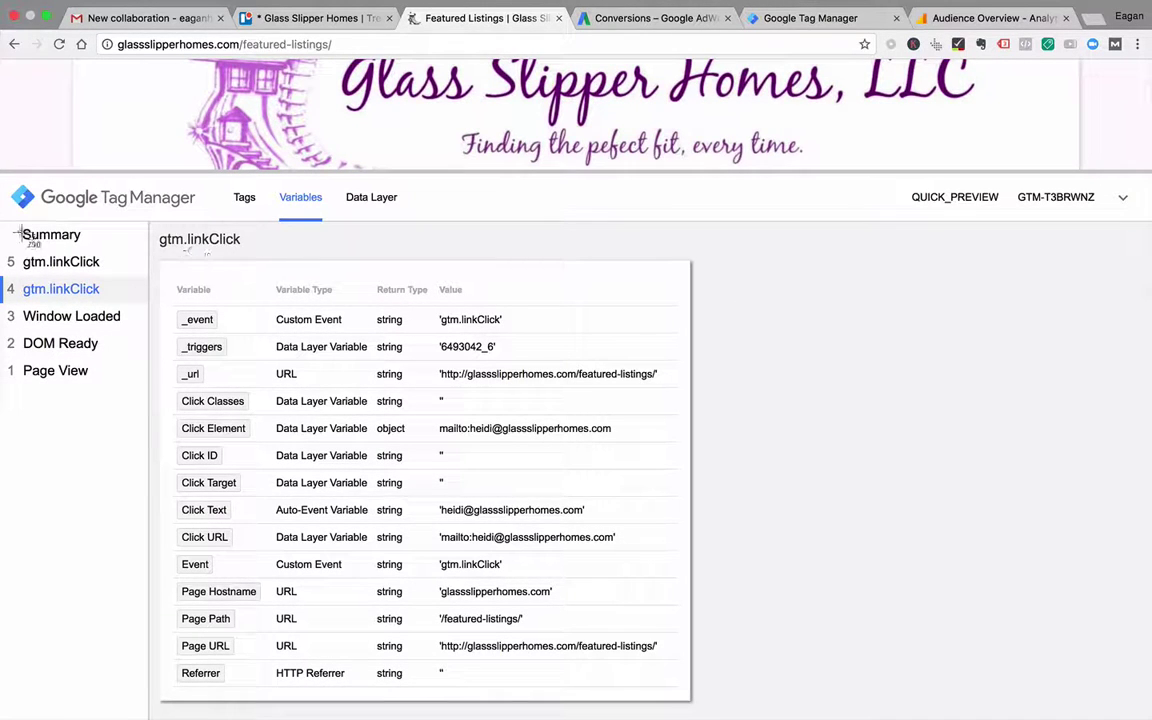
Capture screenshots of the variable values for gtm.linkClick events 4 and 5 in the Tag Manager debug pane.
left_click_drag(4, 172, 703, 705)
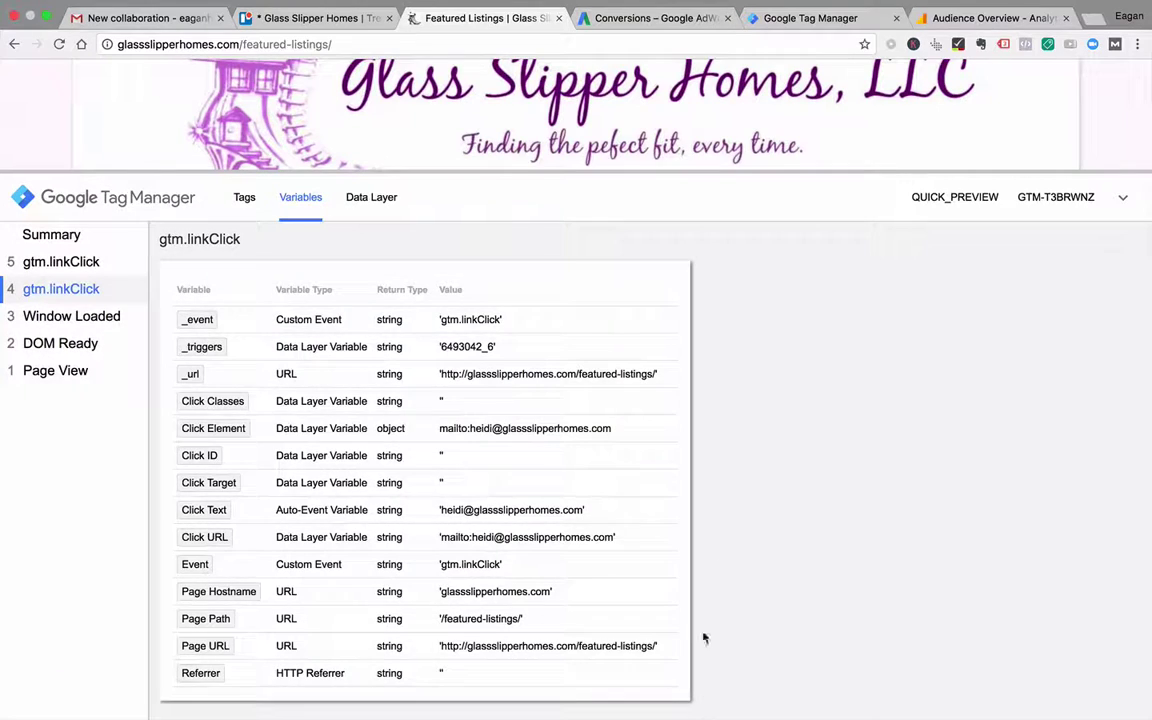
left_click(66, 261)
key("super+shift+4")
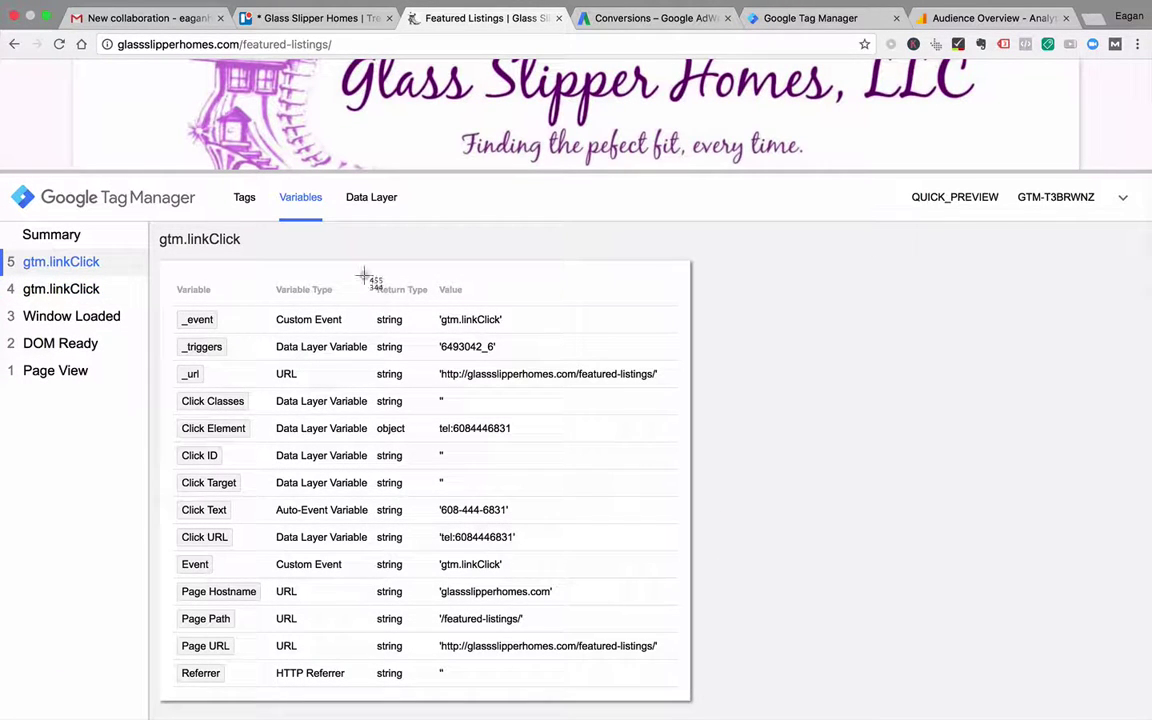
left_click_drag(176, 289, 703, 710)
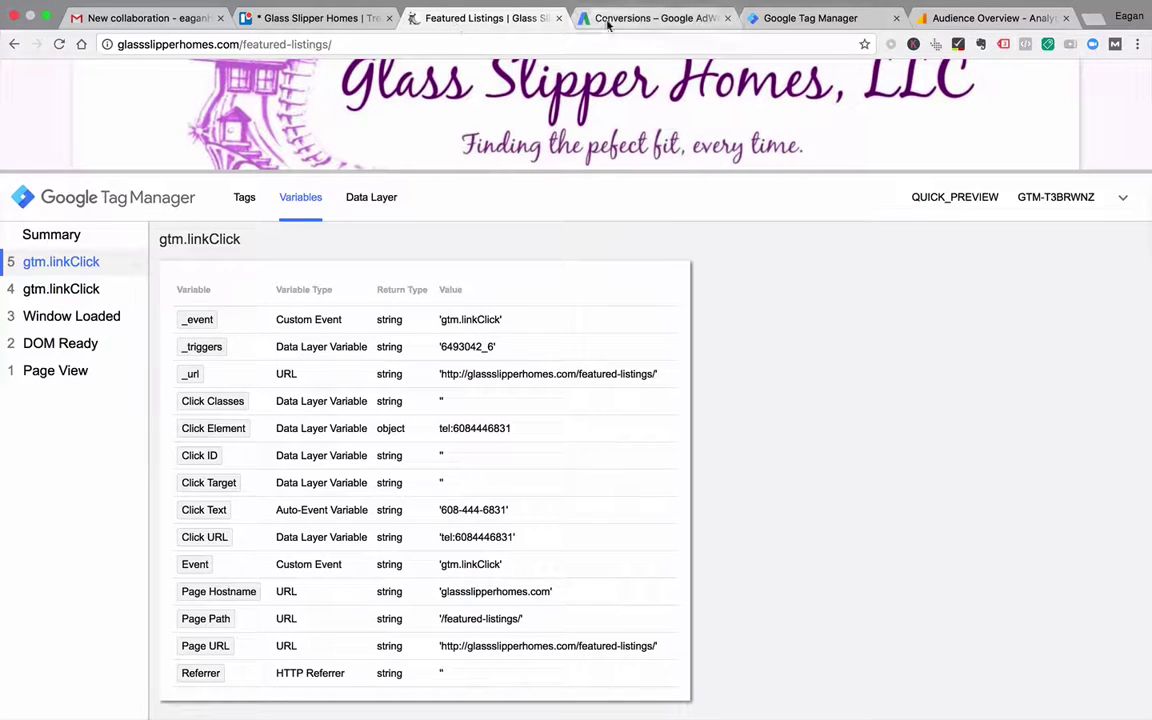
Switch to the Google Tag Manager workspace and leave preview mode.
left_click(790, 17)
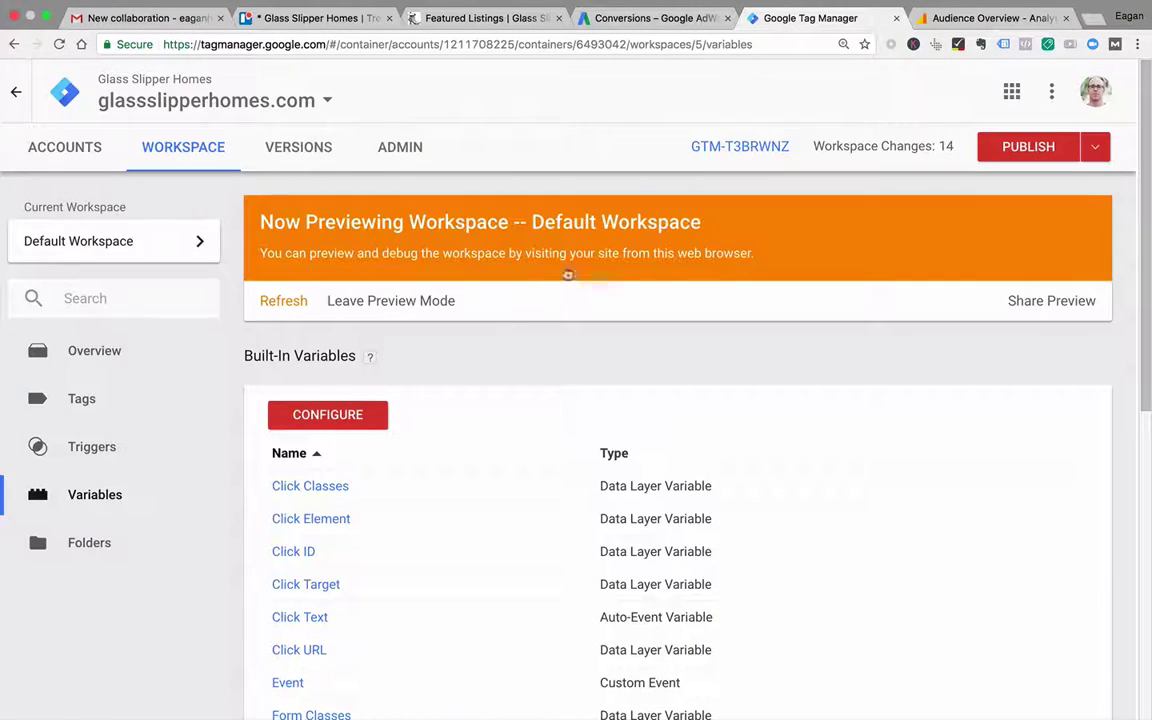
left_click(367, 303)
left_click(452, 272)
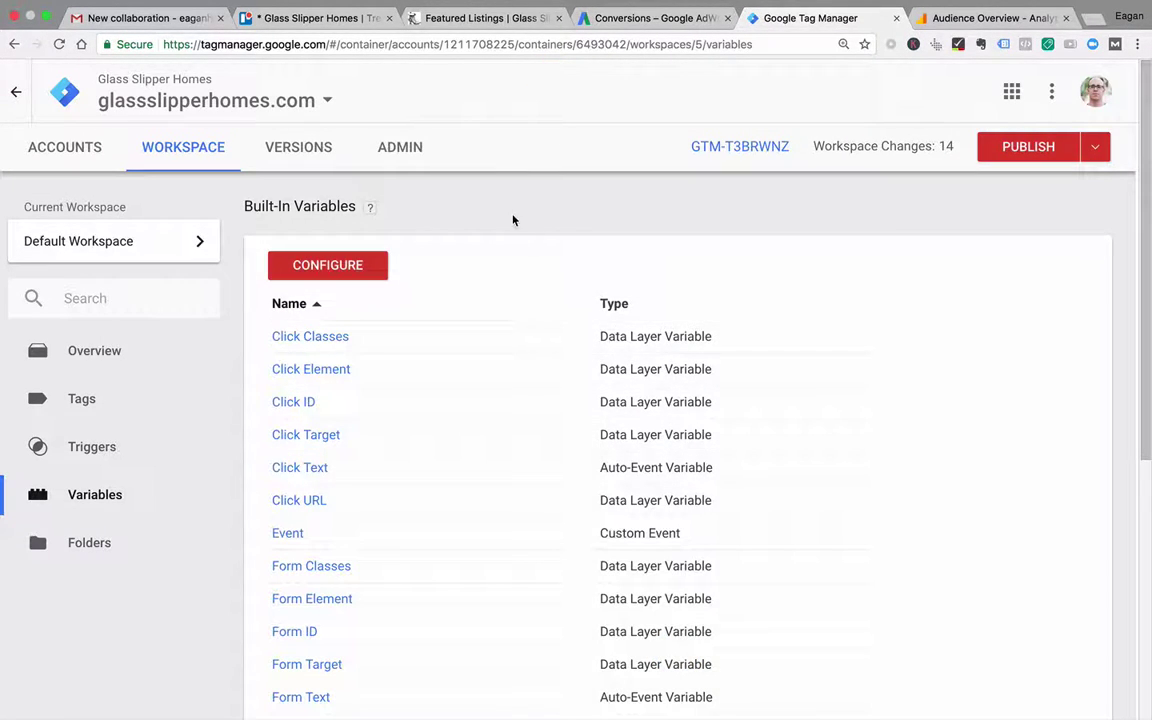
Edit the Clicked to Call trigger so that it fires on Some Link Clicks.
left_click(141, 405)
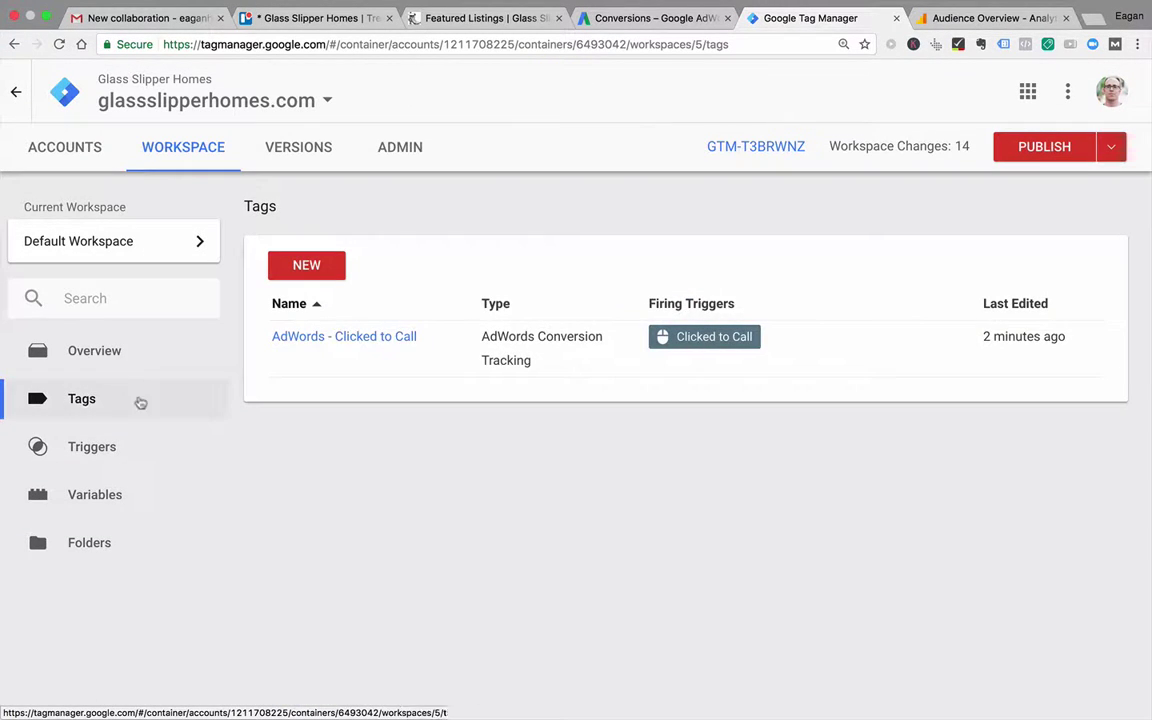
left_click(115, 449)
left_click(336, 340)
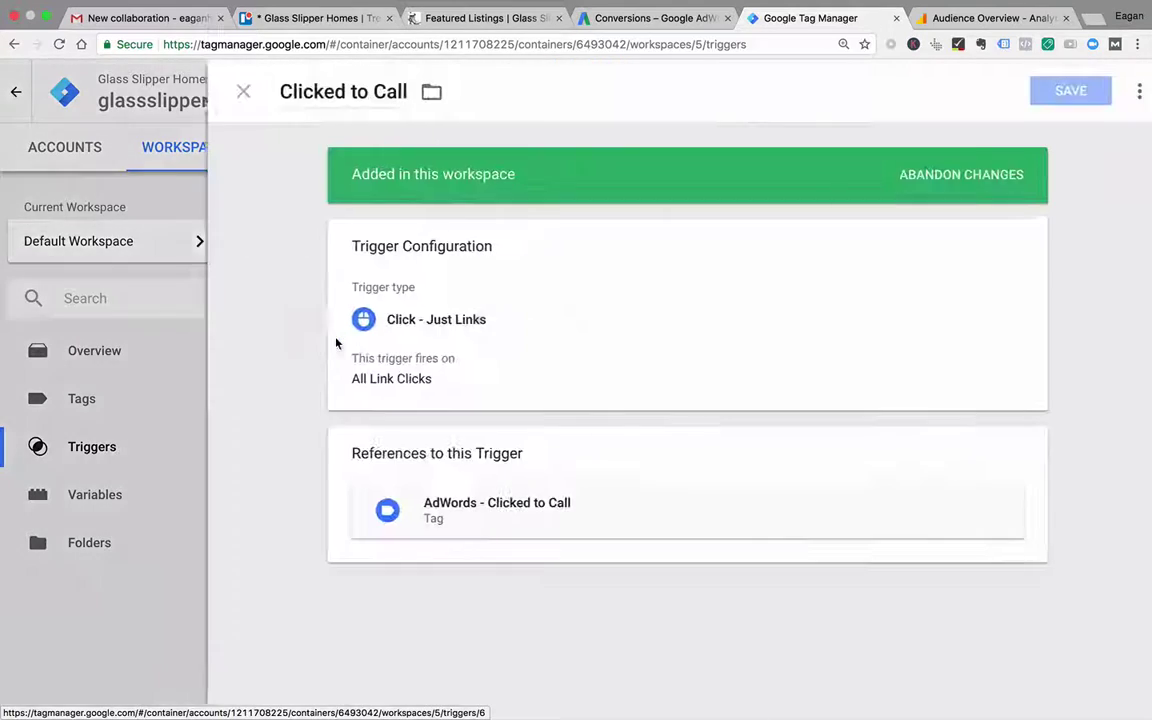
left_click(404, 358)
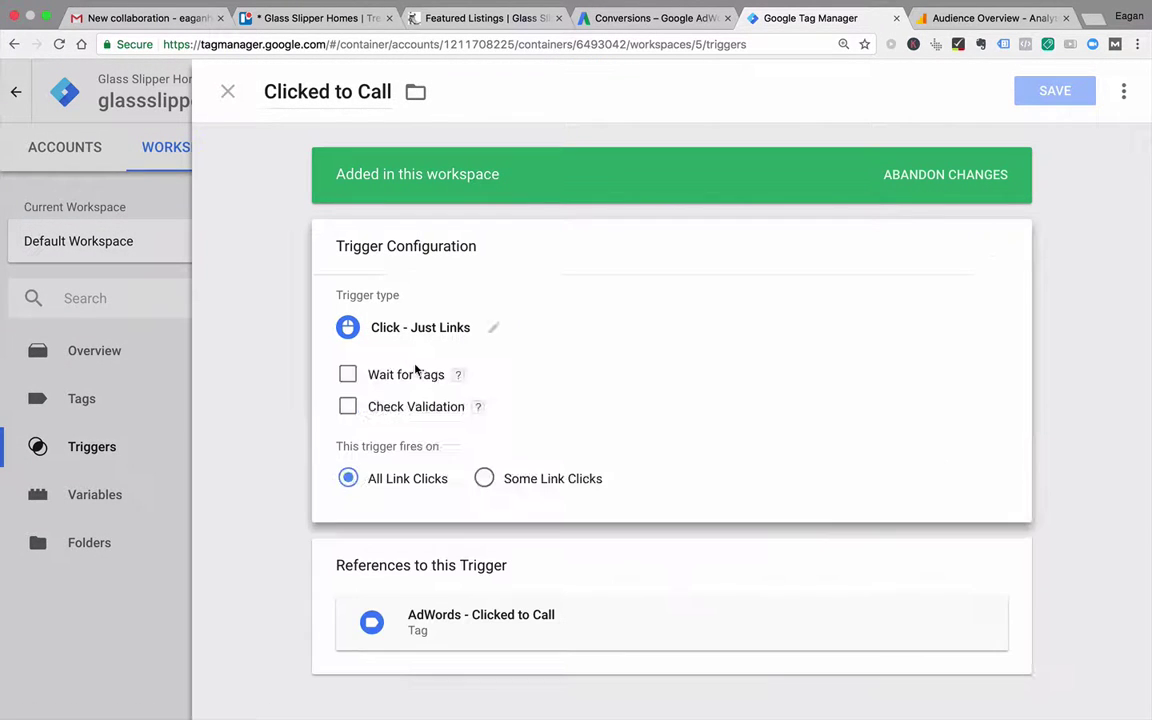
left_click(483, 477)
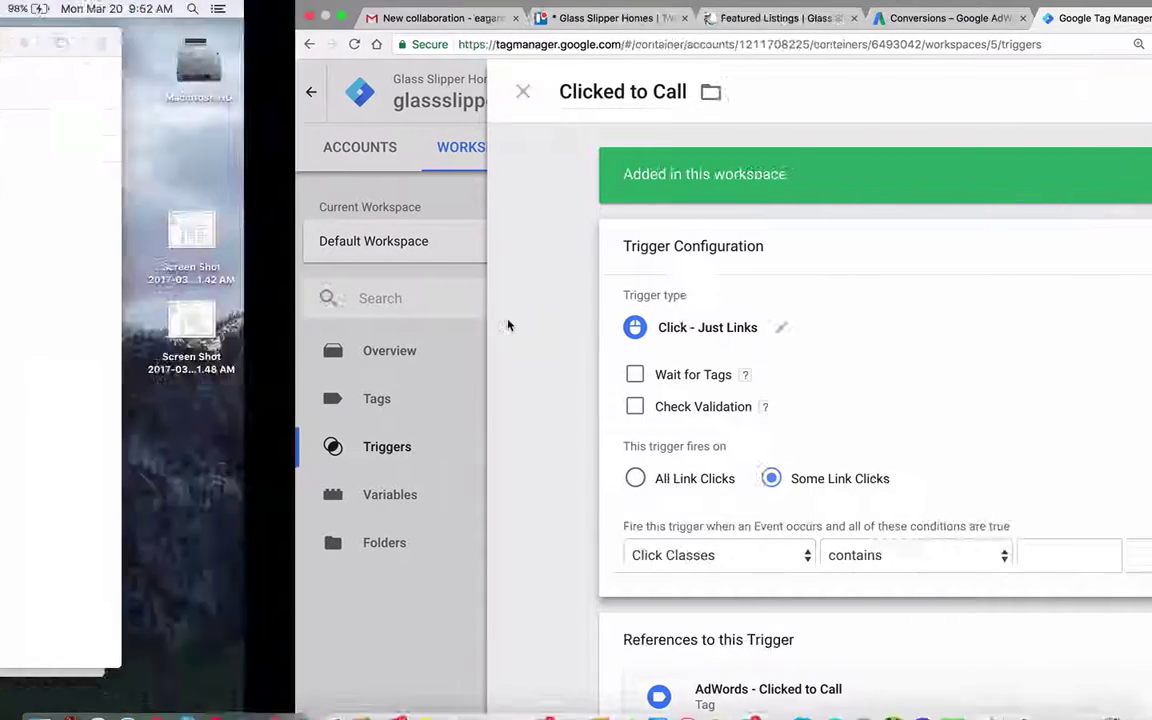
Open both desktop screenshots and compare the Click Element values of the email and phone link clicks.
left_click(443, 128)
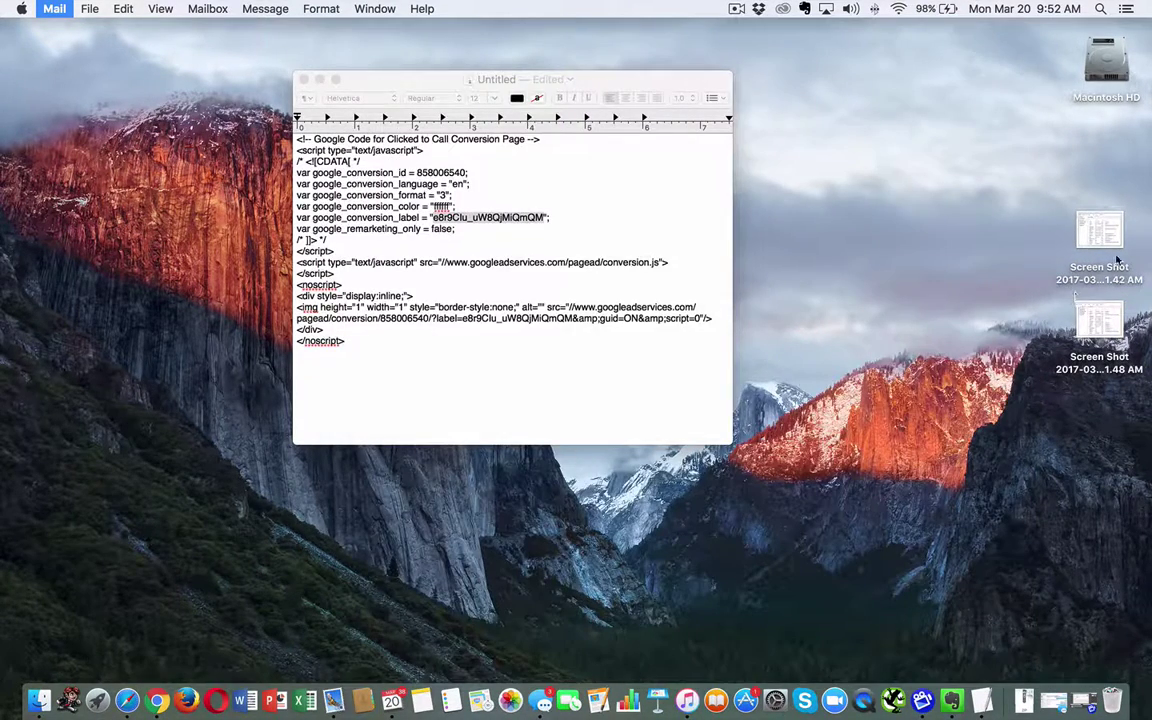
double_click(1099, 232)
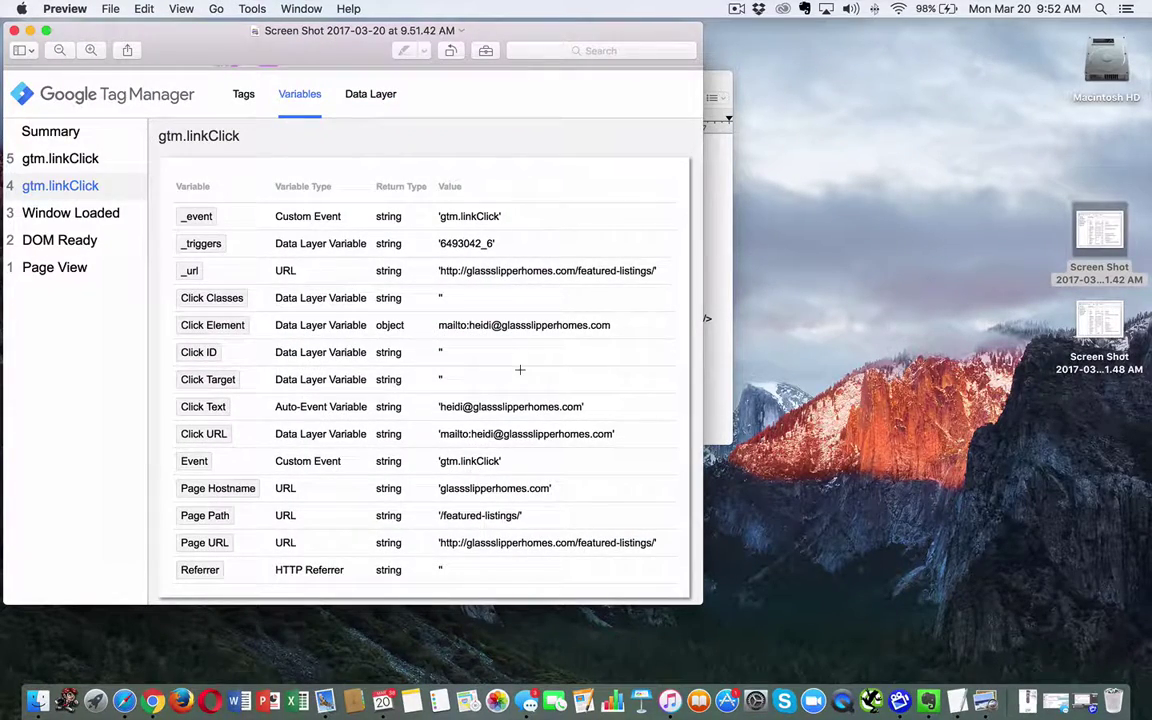
double_click(1078, 312)
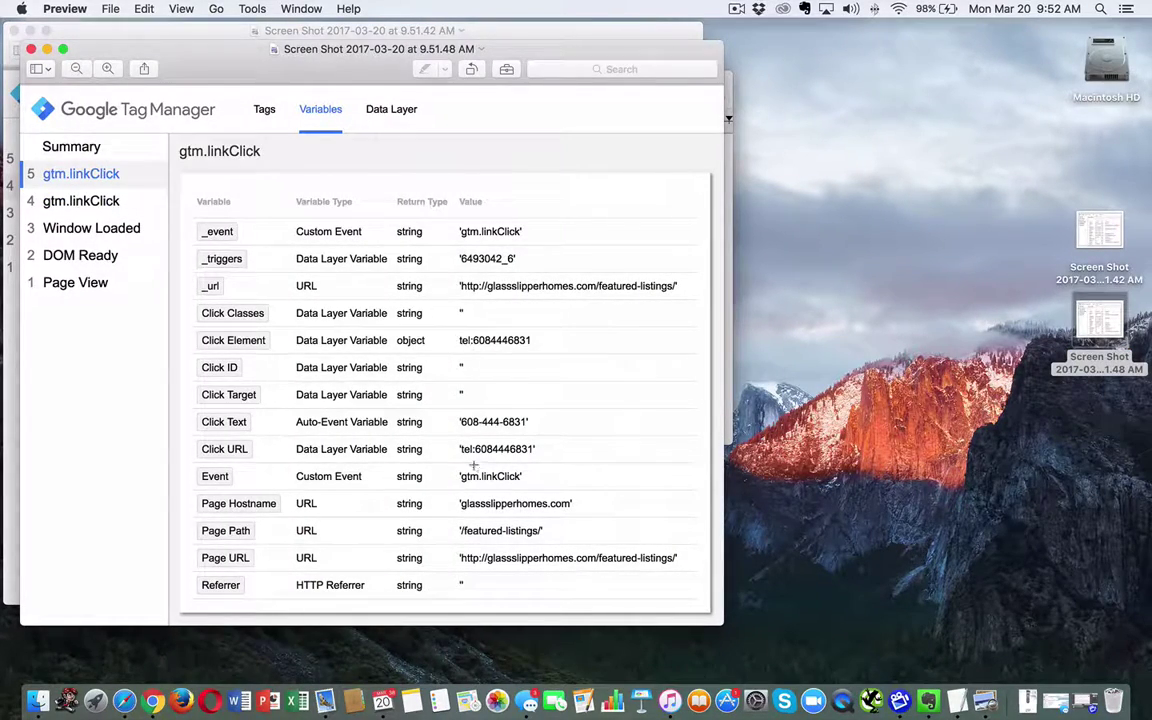
key("ctrl+Right")
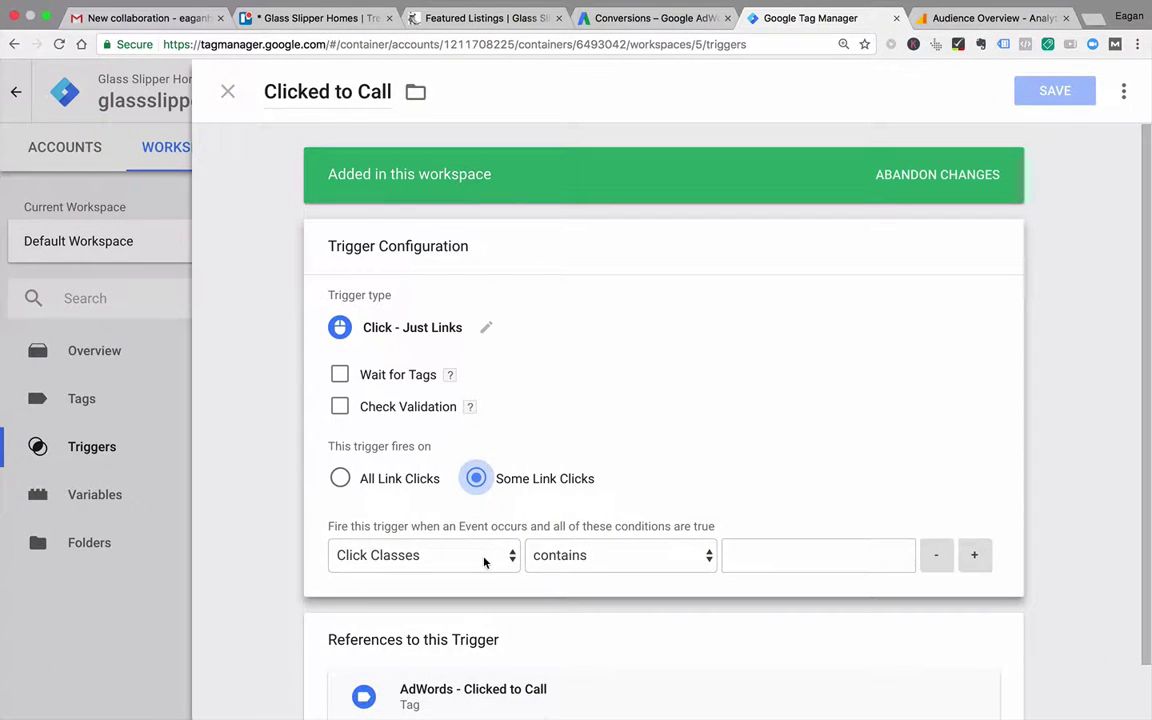
Set the Clicked to Call trigger's condition to Click Element contains "tel:" and save the trigger.
left_click(486, 562)
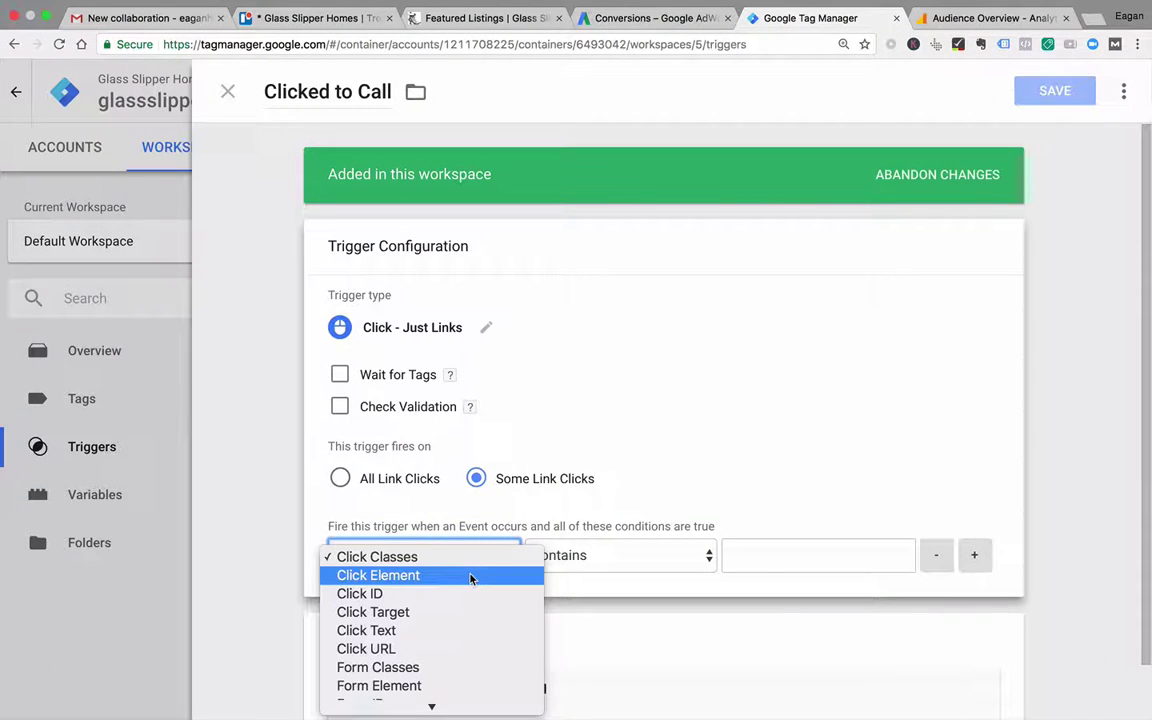
left_click(470, 576)
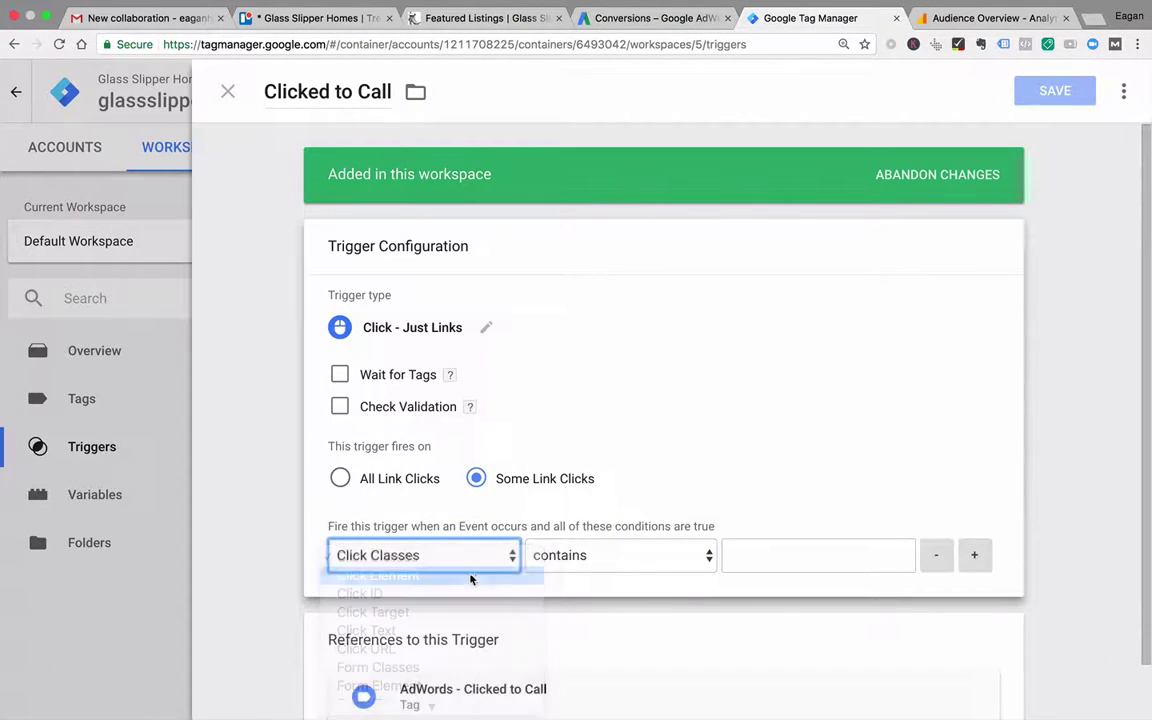
left_click(734, 551)
type("tel:")
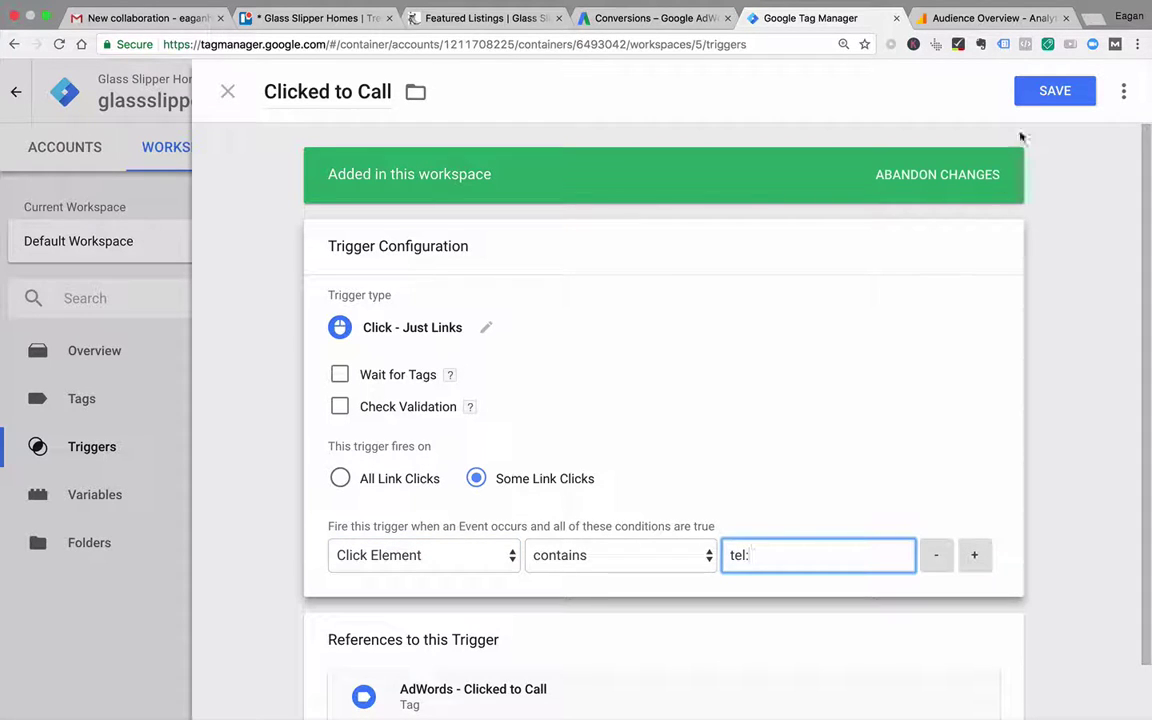
left_click(1045, 92)
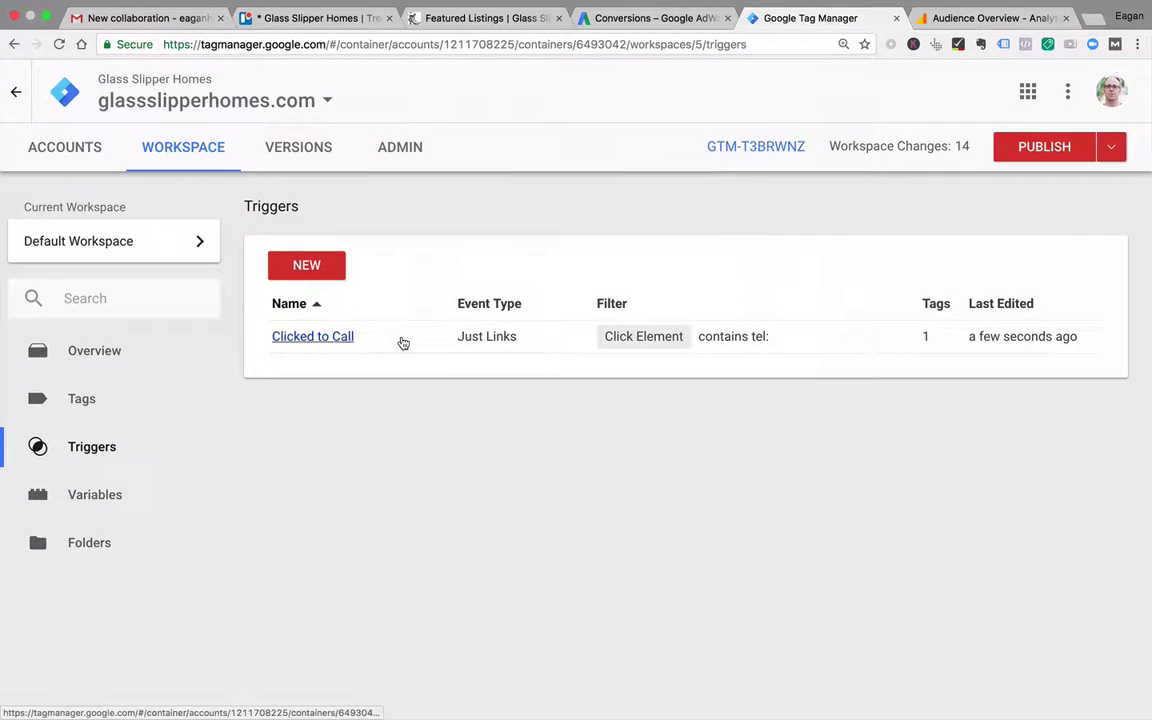
Switch to Google AdWords and finish the Clicked to Call conversion setup.
left_click(641, 18)
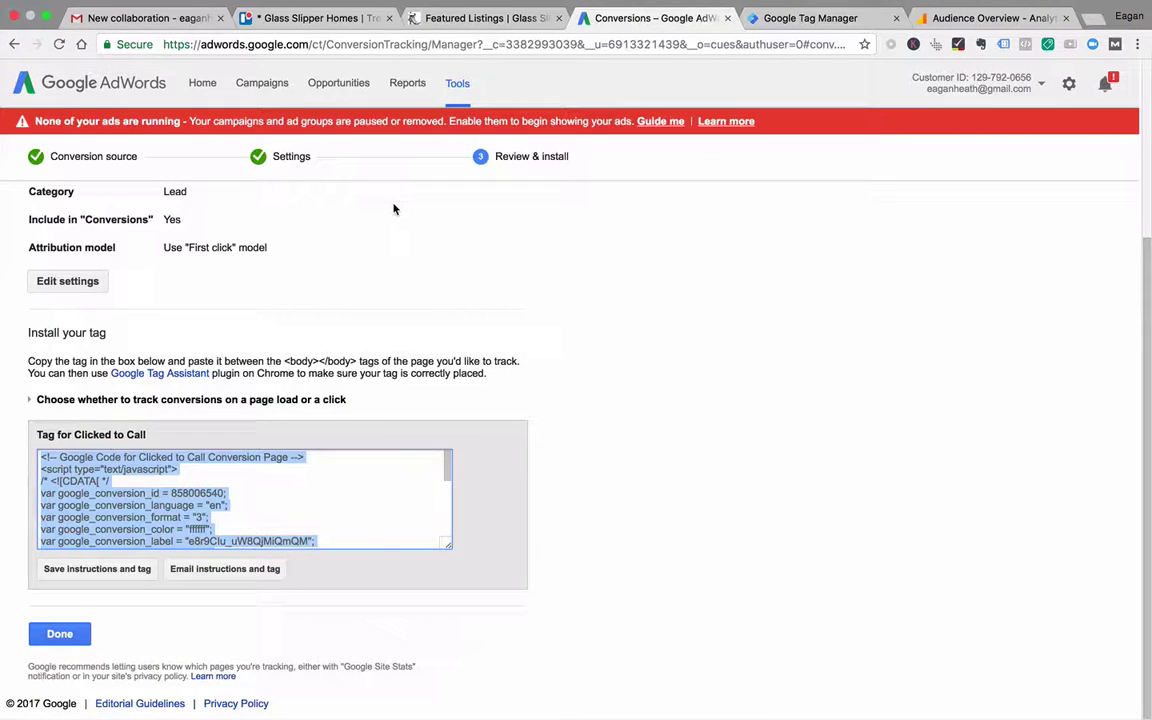
left_click(59, 634)
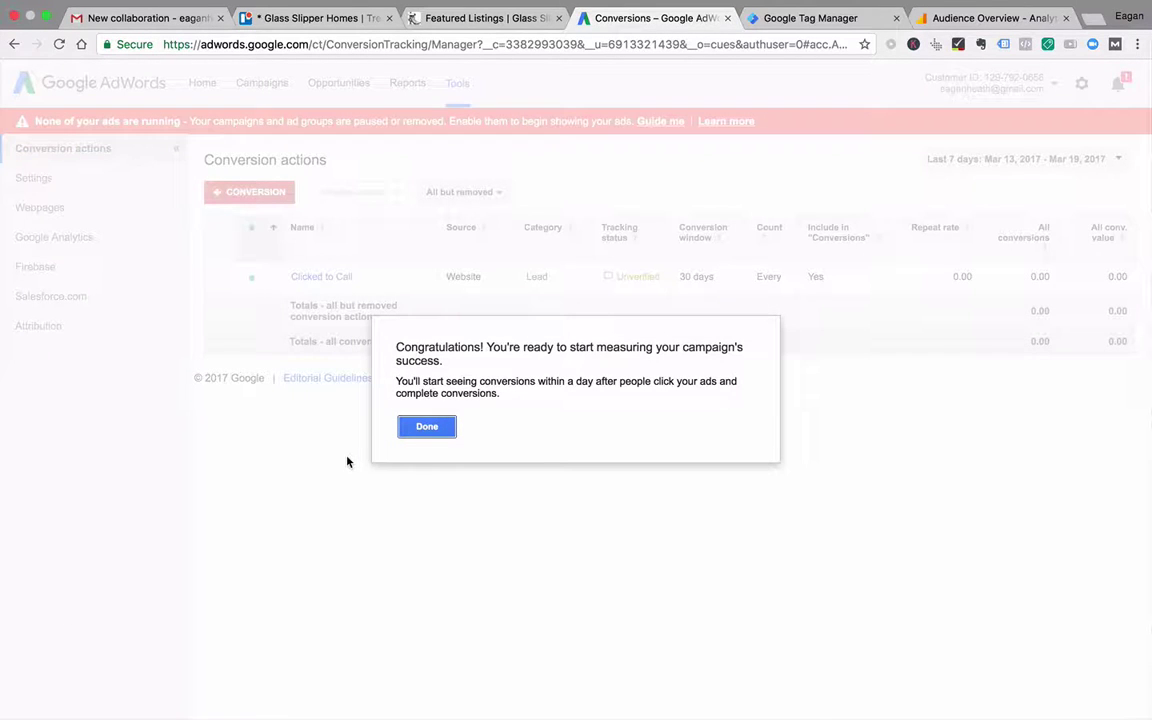
left_click(427, 426)
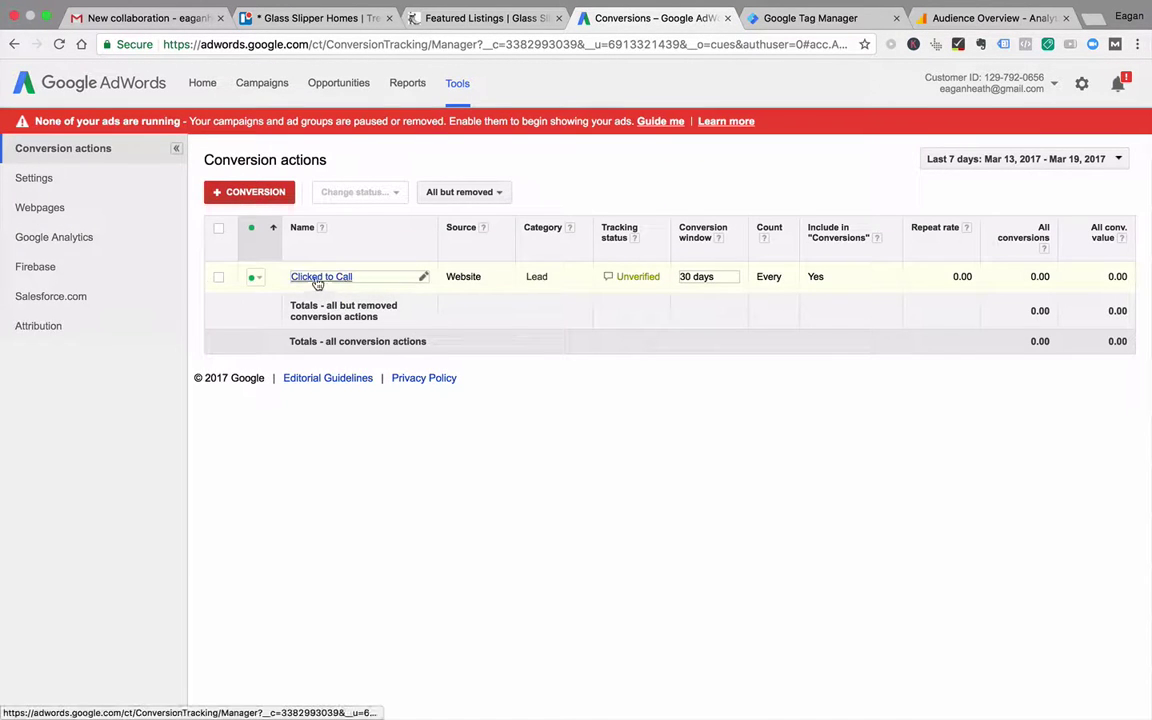
Create a new website conversion action named "Clicked to Email".
left_click(260, 194)
left_click(150, 437)
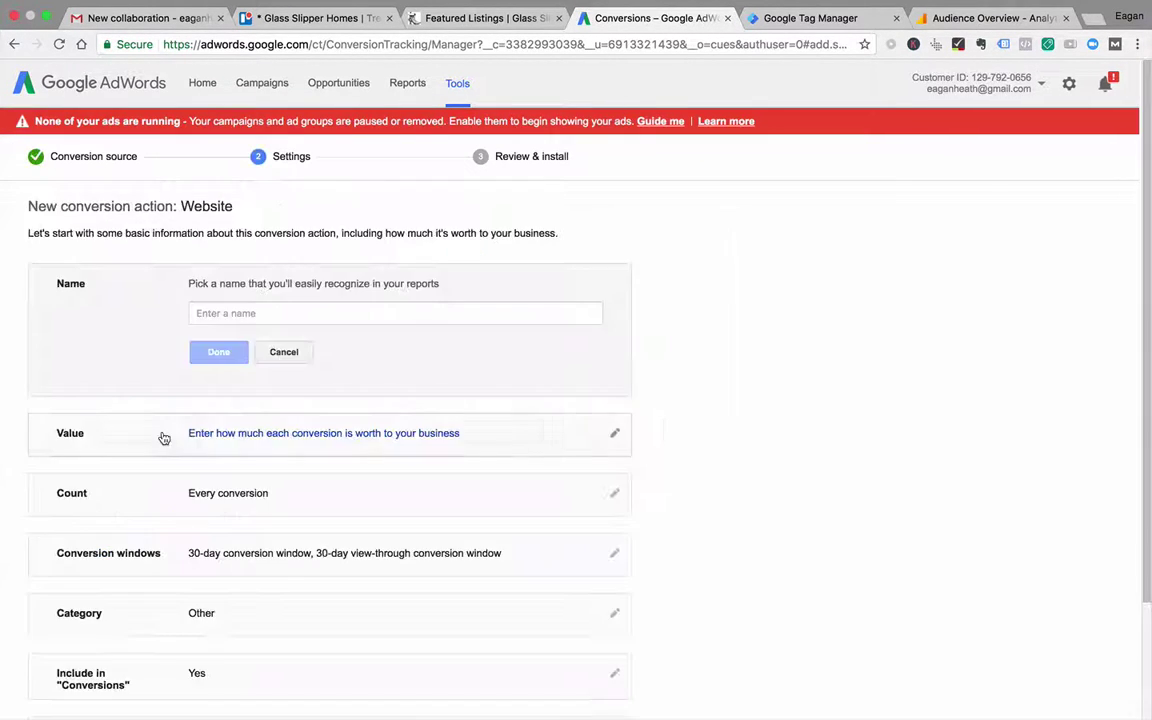
left_click(216, 312)
type("Clicked to Email")
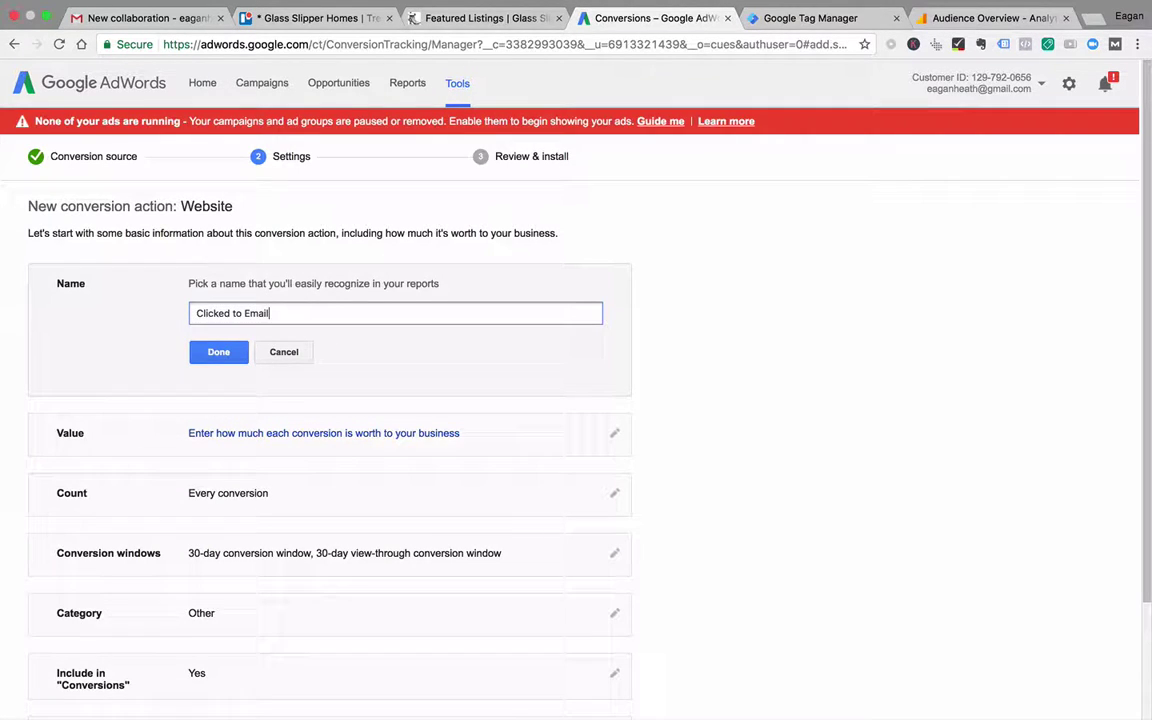
left_click(218, 352)
Assign no value to the Clicked to Email conversion and keep its count at every conversion.
left_click(246, 348)
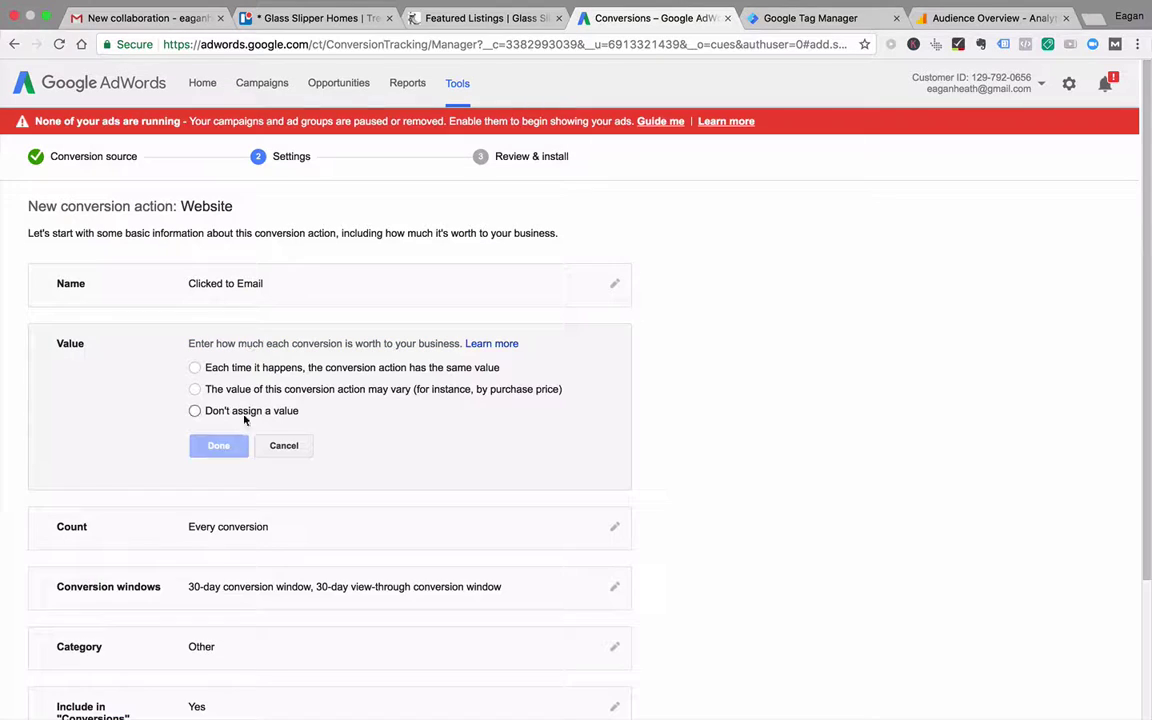
left_click(193, 409)
left_click(222, 497)
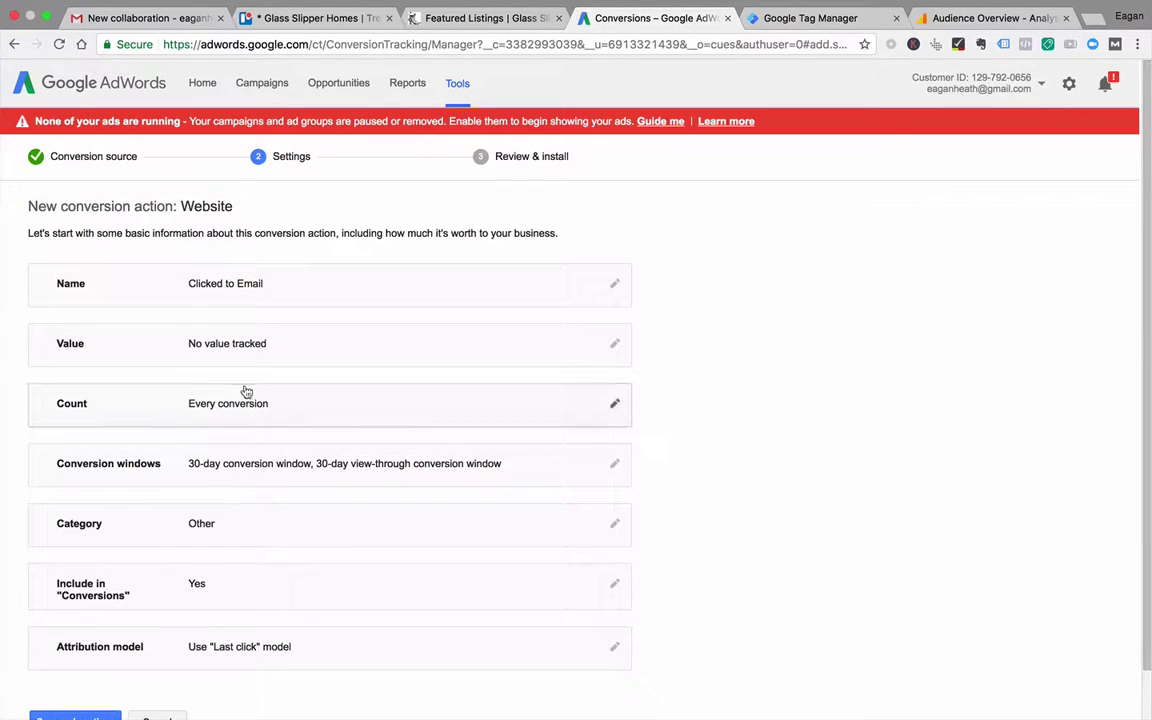
left_click(244, 408)
left_click(218, 494)
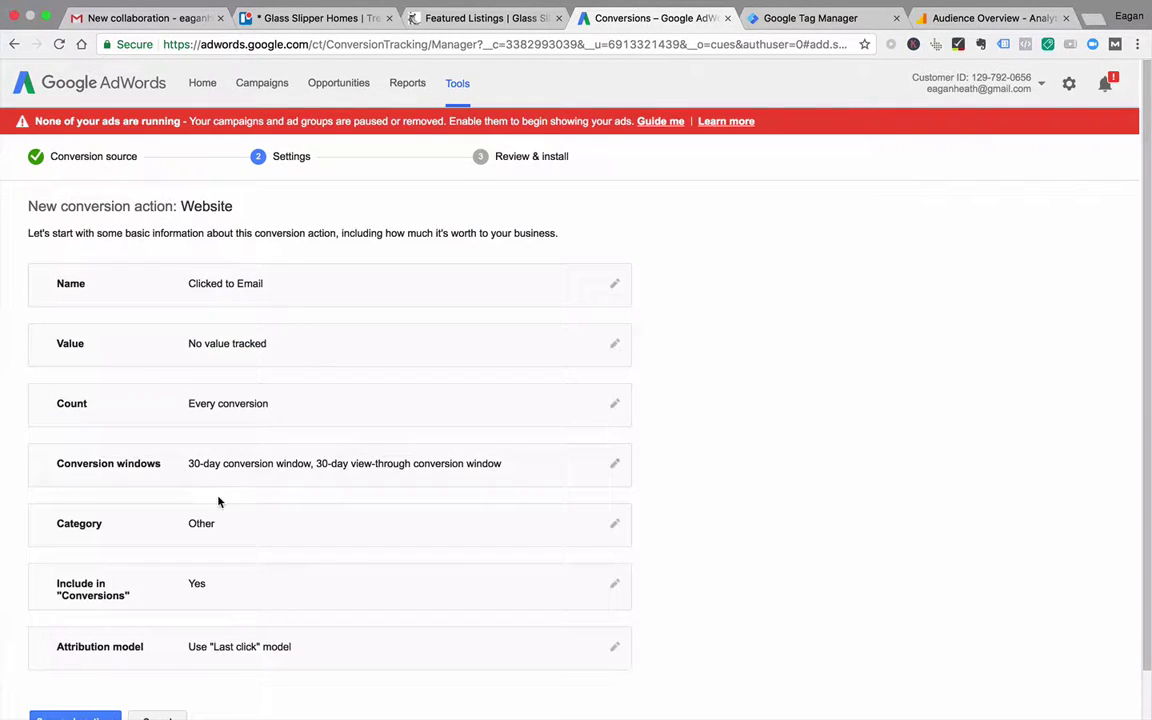
Set the Clicked to Email conversion's category to Lead.
scroll(242, 470, "down", 1)
left_click(226, 473)
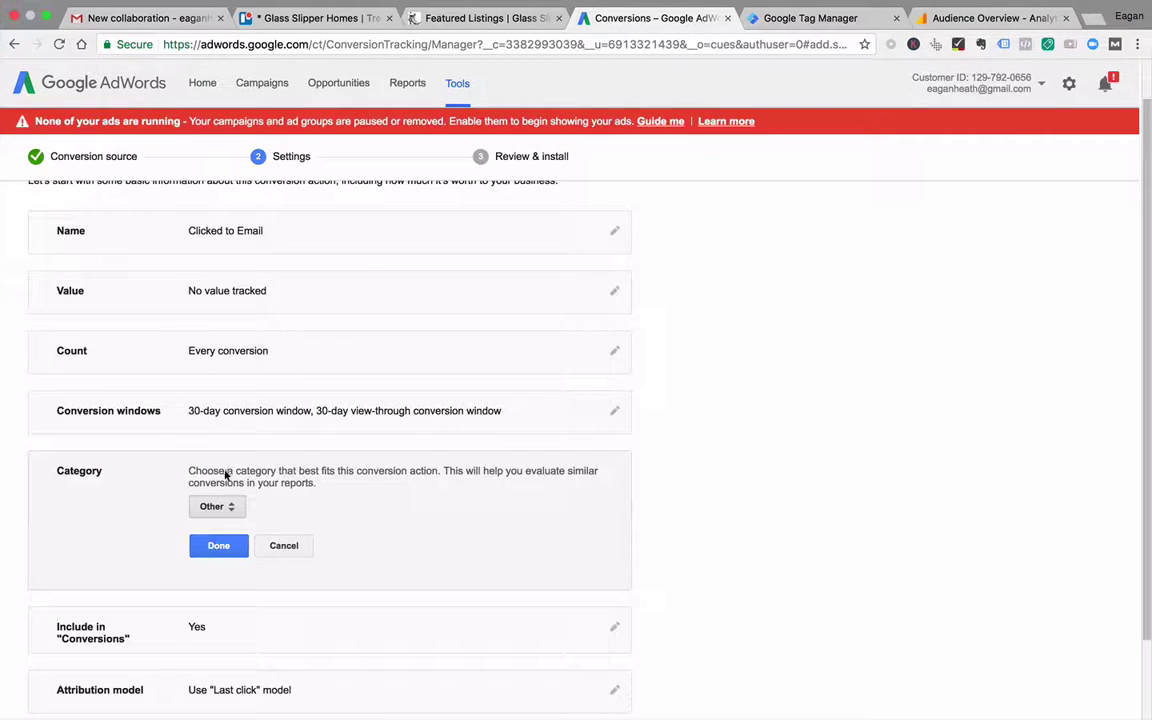
left_click(221, 507)
left_click(214, 571)
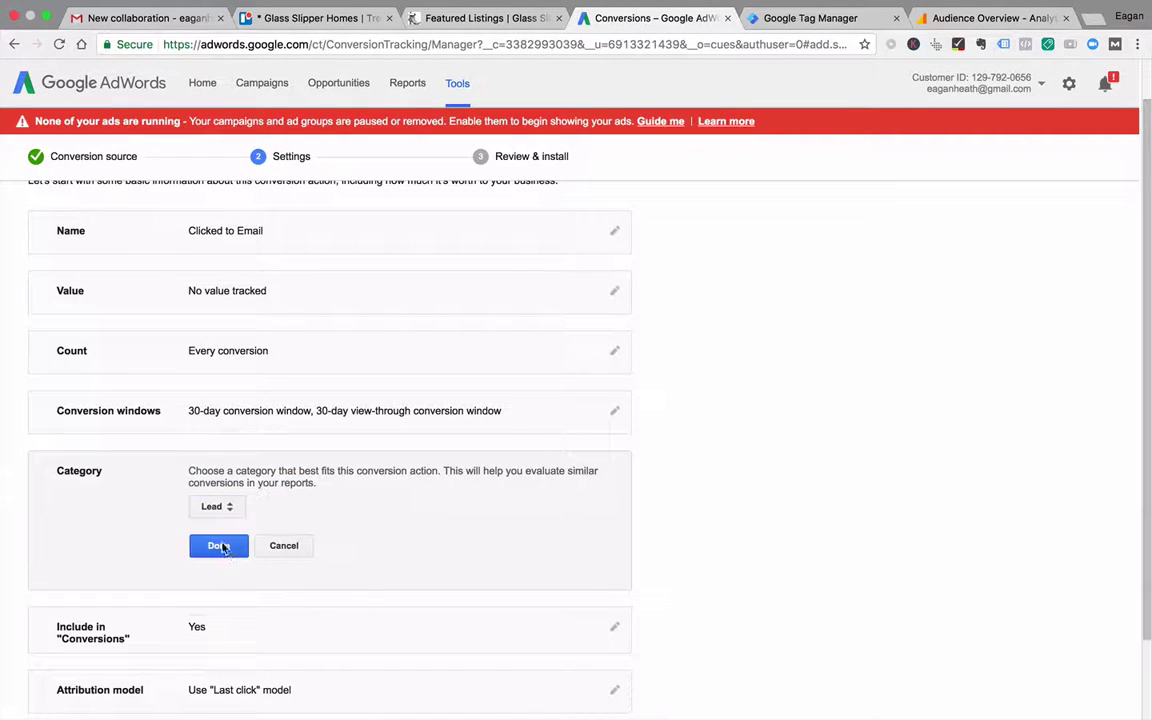
left_click(219, 545)
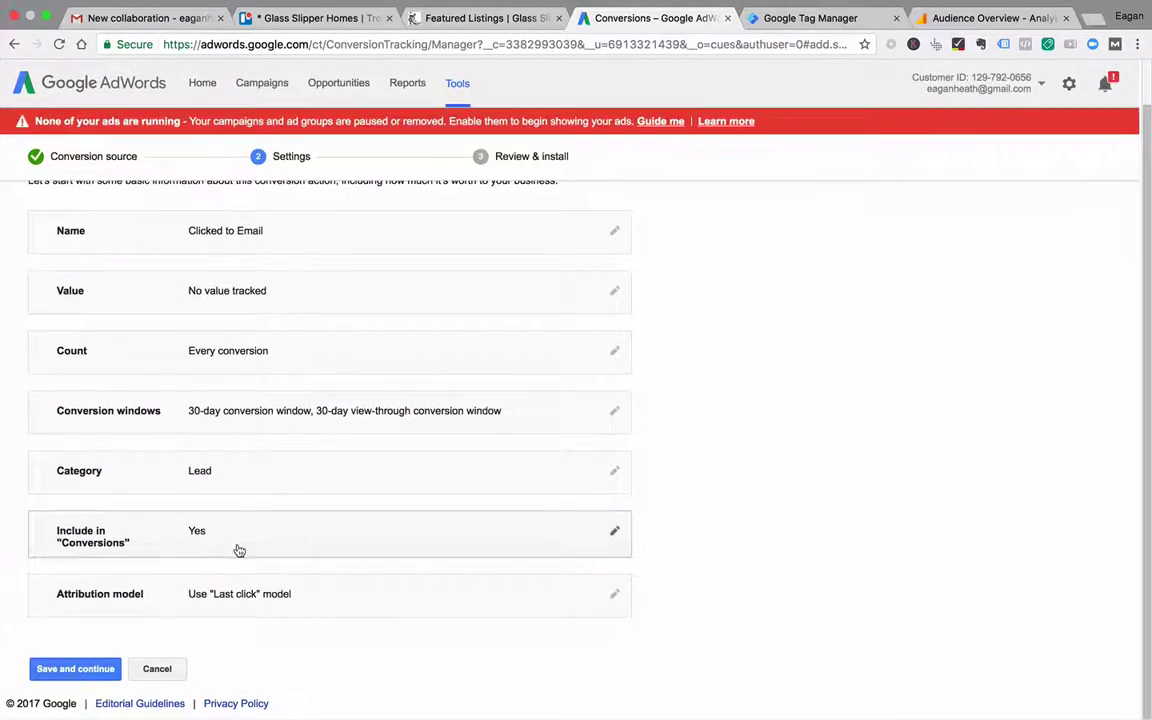
Set the attribution model to First click and save the Clicked to Email conversion action.
left_click(229, 598)
left_click(226, 620)
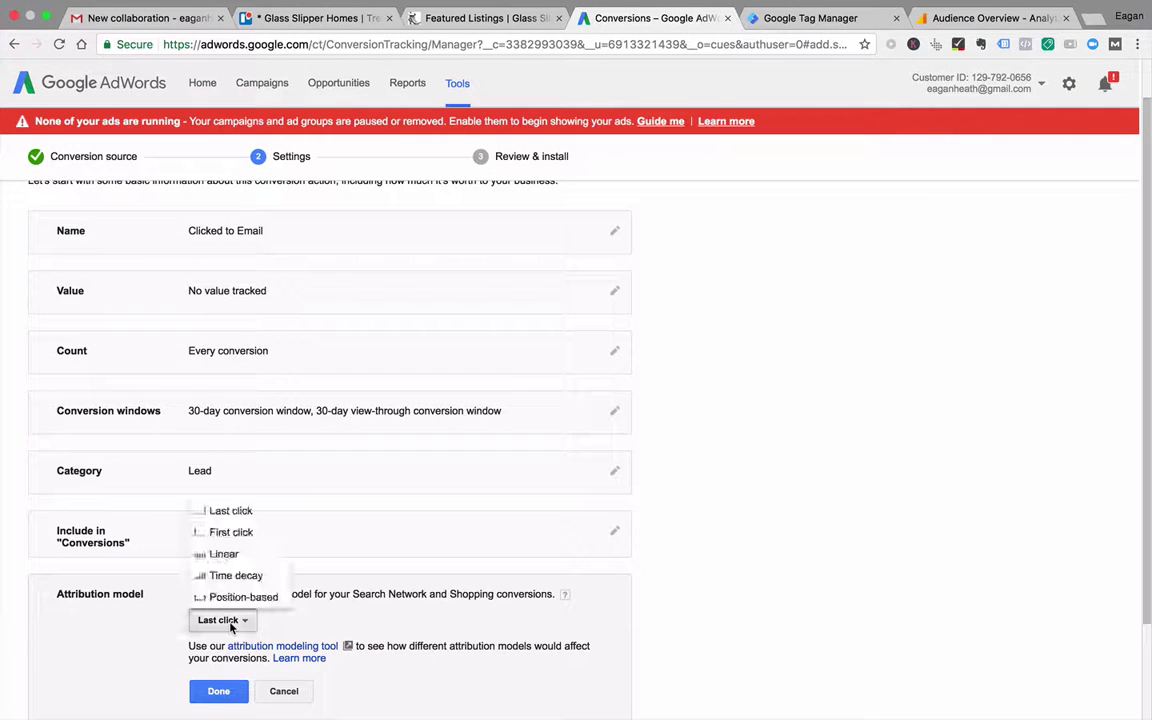
left_click(232, 533)
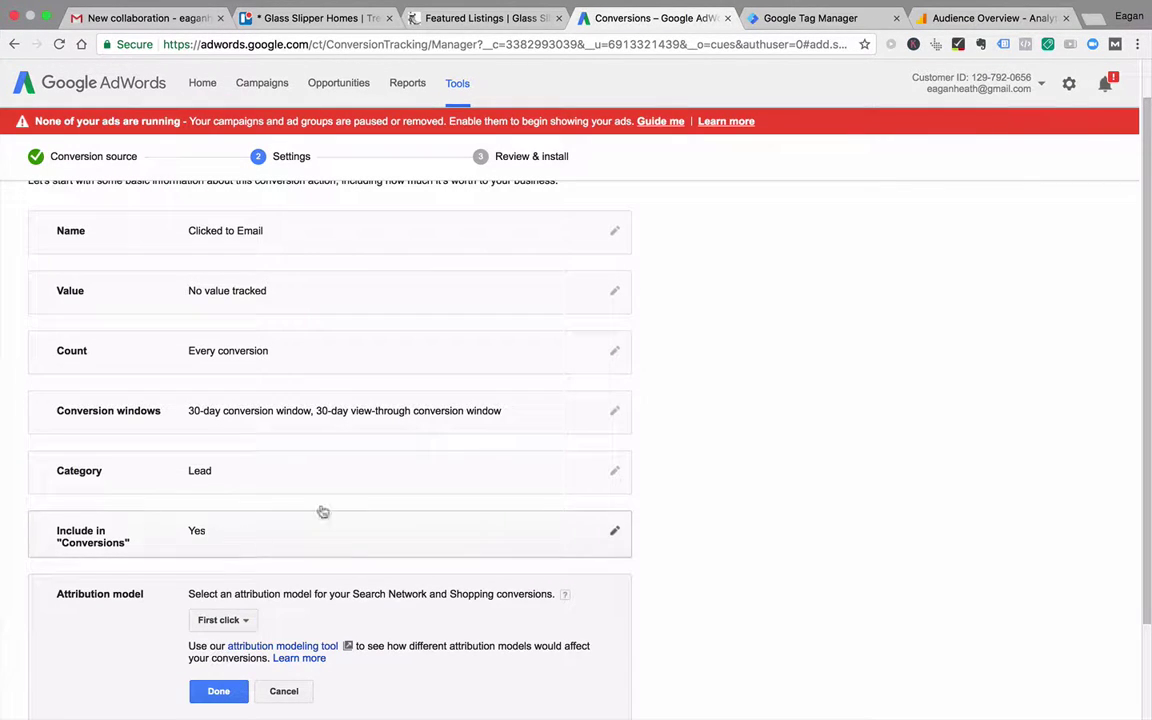
scroll(728, 496, "down", 2)
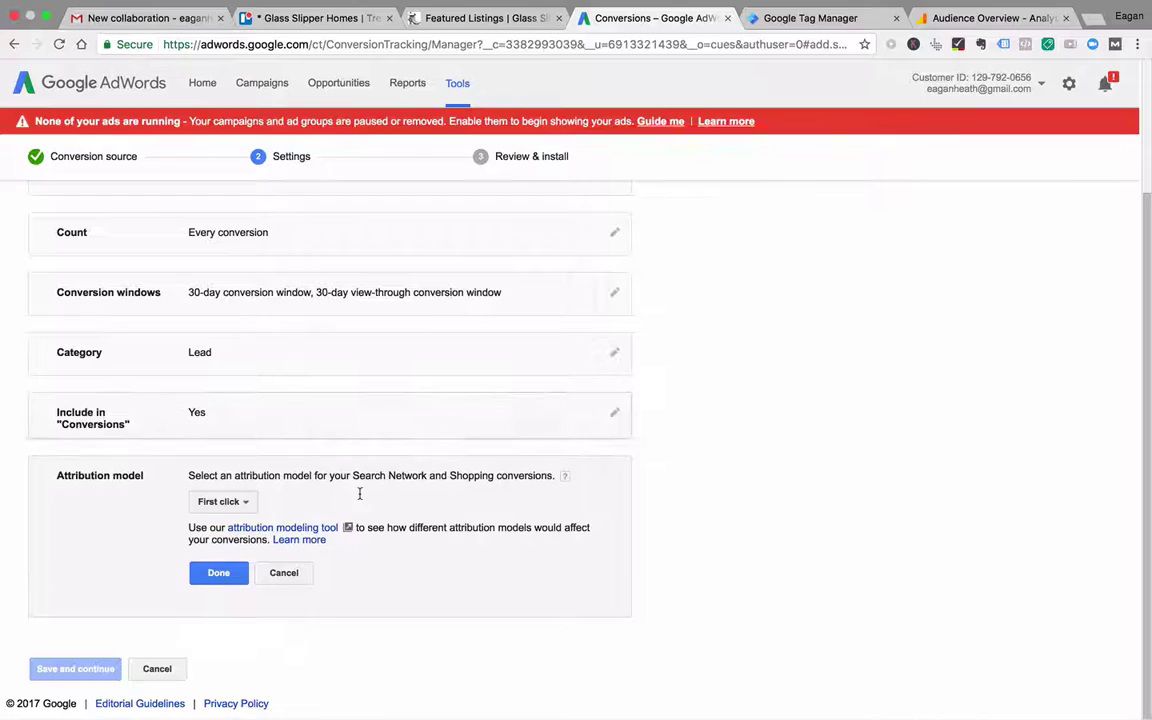
left_click(219, 572)
left_click(90, 669)
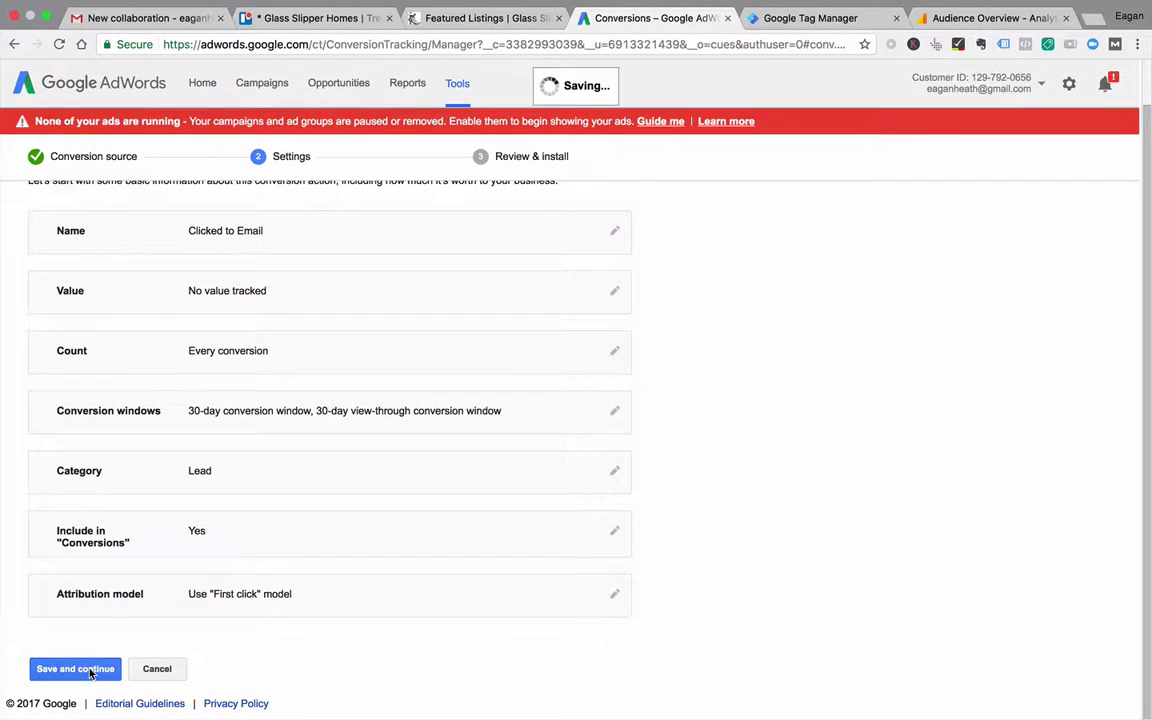
Copy the Clicked to Email tag code into the TextEdit document below the Clicked to Call code.
scroll(525, 476, "down", 4)
left_click(301, 529)
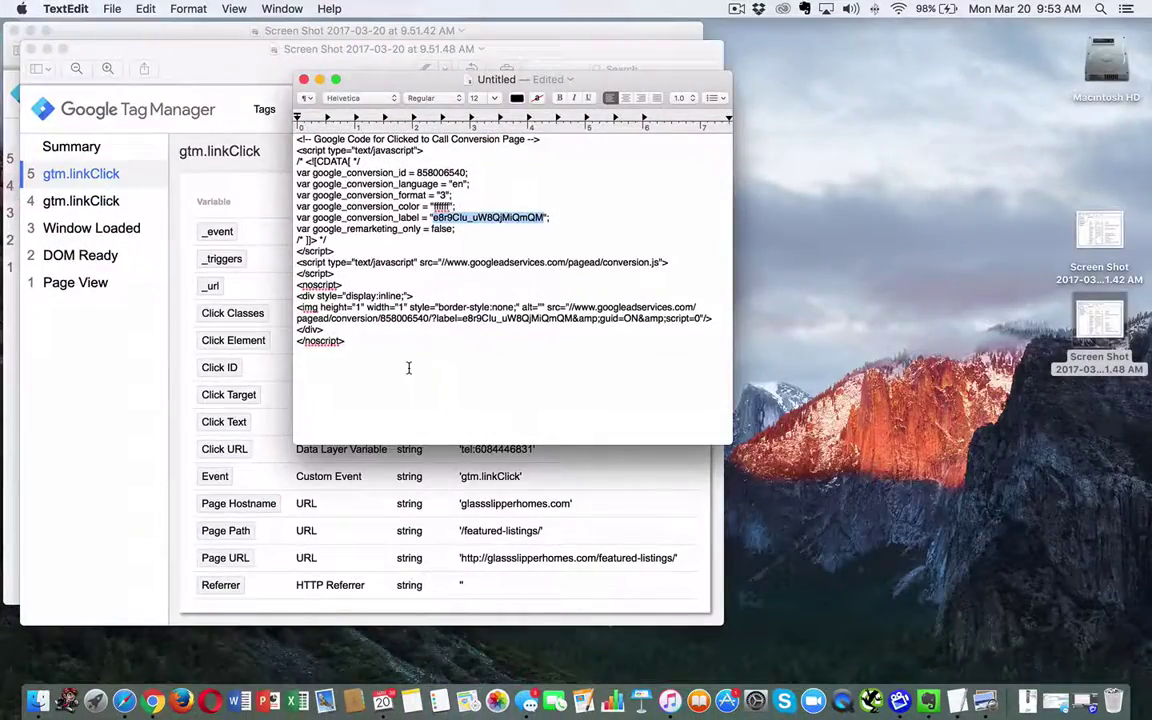
type("<!-- Google Code for Clicked to Email Conversion Page --> <script type=\"text/javascript\"> /* <![CDATA[ */ var google_conversion_id = 858006540; var google_conversion_language = \"en\"; var google_conversion_format = \"3\"; var google_conversion_color = \"ffffff\"; var google_conversion_label = \"88fDCPjyv28QjMiQmQM\"; var google_remarketing_only = false; /* ]]> */ </script> <script type=\"text/javascript\" src=\"//www.googleadservices.com/pagead/conversion.js\"> </script> <noscript> <div style=\"display:inline;\"> <img height=\"1\" width=\"1\" style=\"border-style:none;\" alt=\"\" src=\"//www.googleadservices.com/pagead/conversion/858006540/?label=88fDCPjyv28QjMiQmQM&amp;guid=ON&amp;script=0\"/> </div> </noscript>")
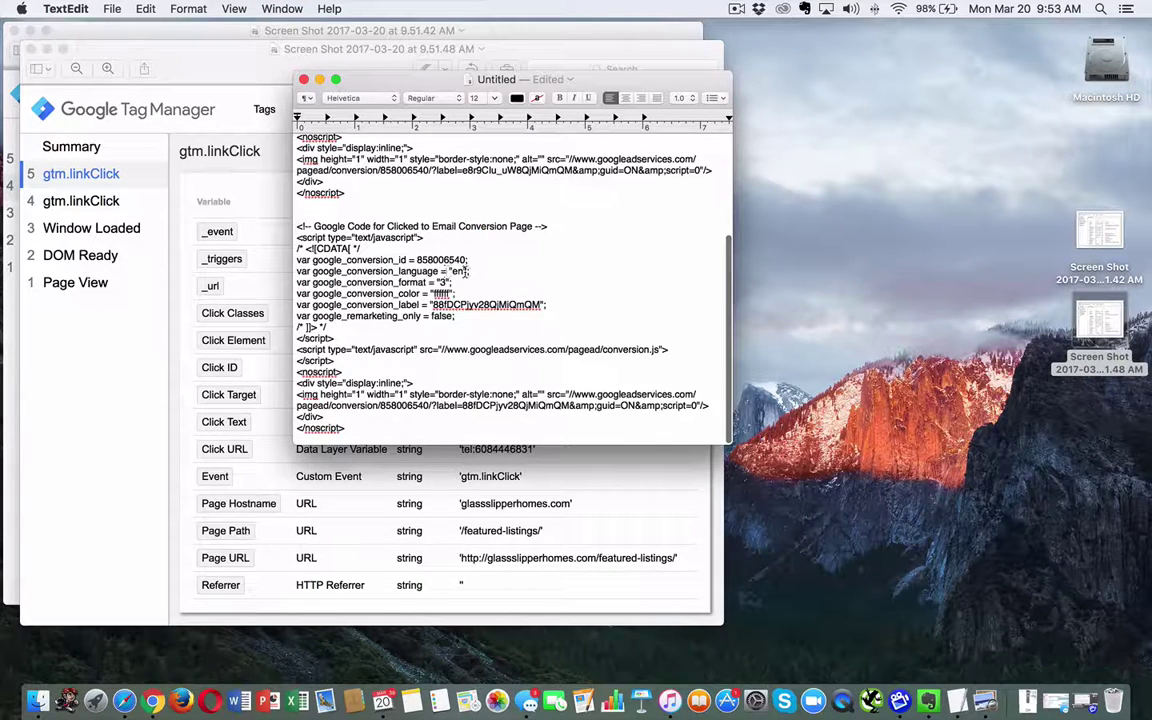
Copy the conversion ID from the Clicked to Email code in TextEdit and switch back to the browser.
double_click(447, 259)
key("super+c")
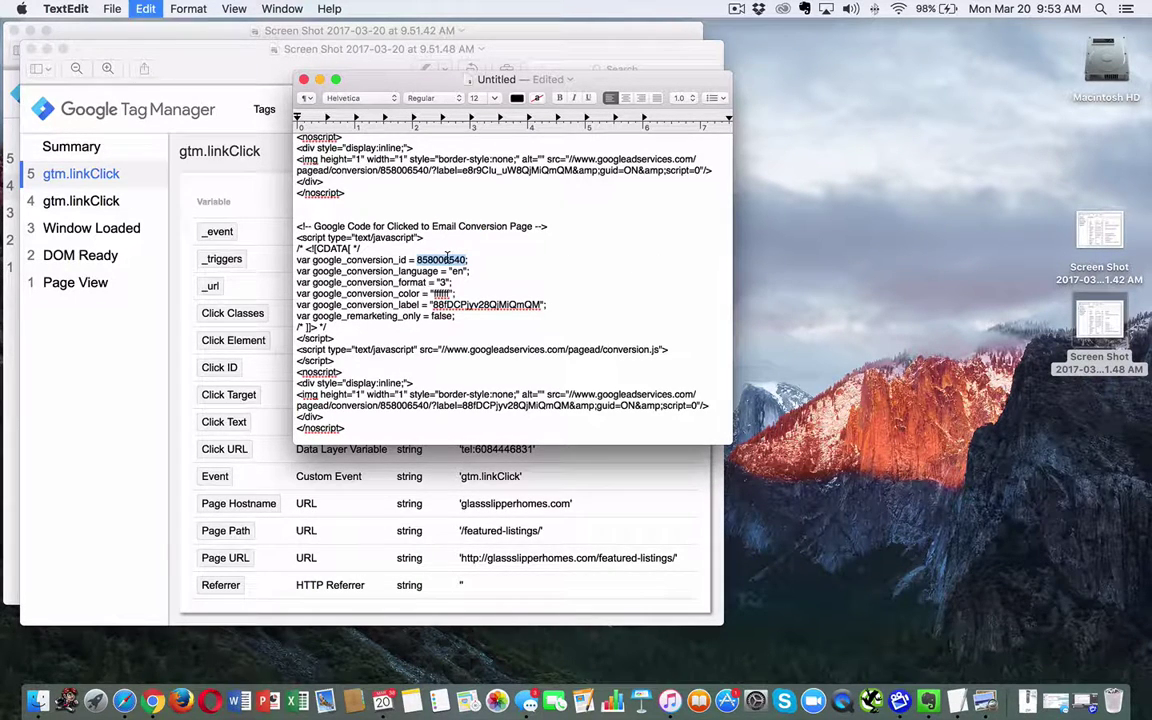
key("ctrl+Right")
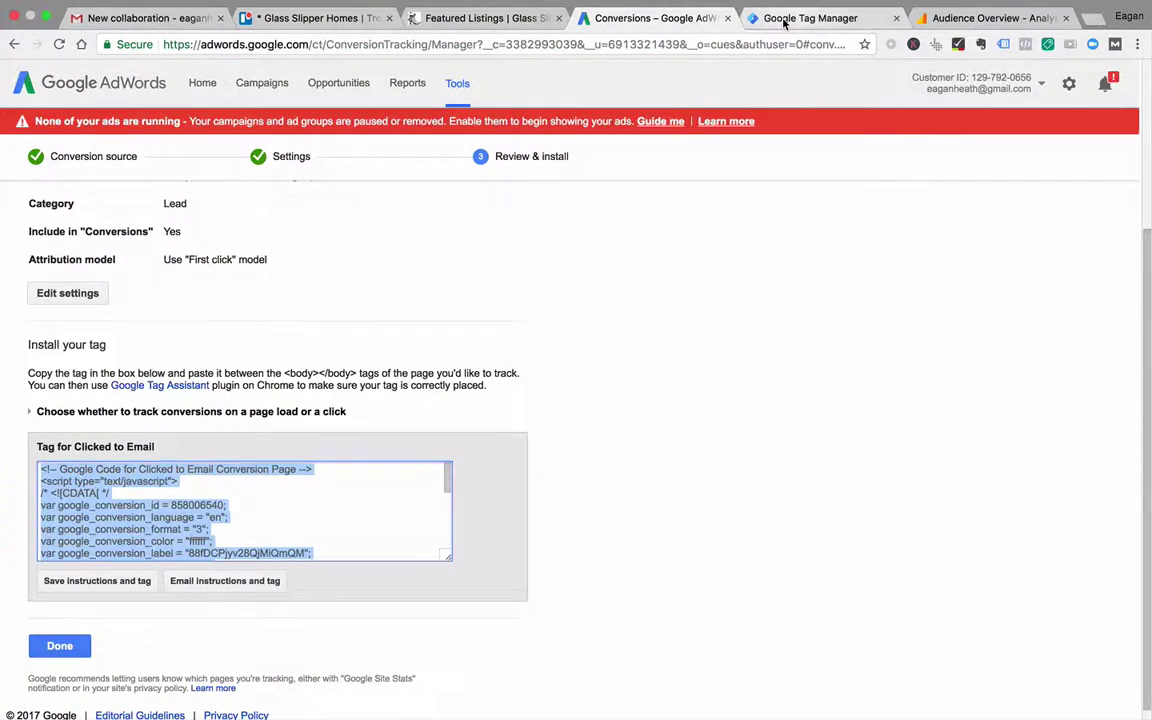
In Google Tag Manager, create a new tag named "AdWords - Click to Email".
left_click(794, 14)
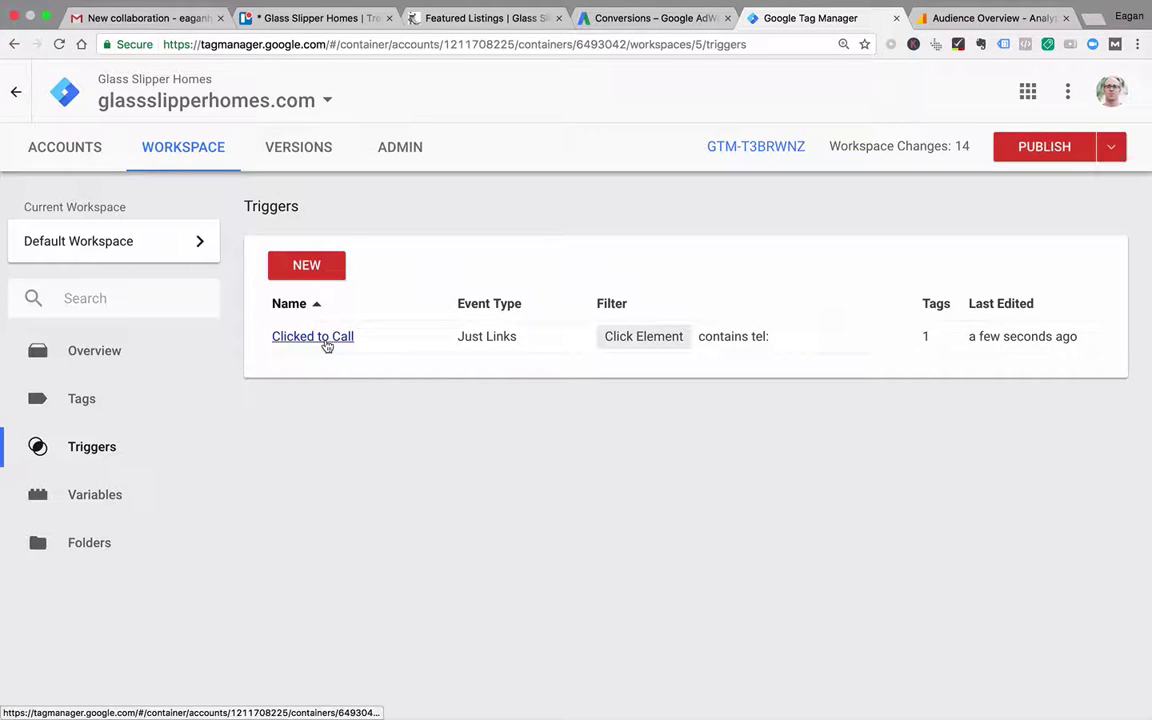
left_click(136, 400)
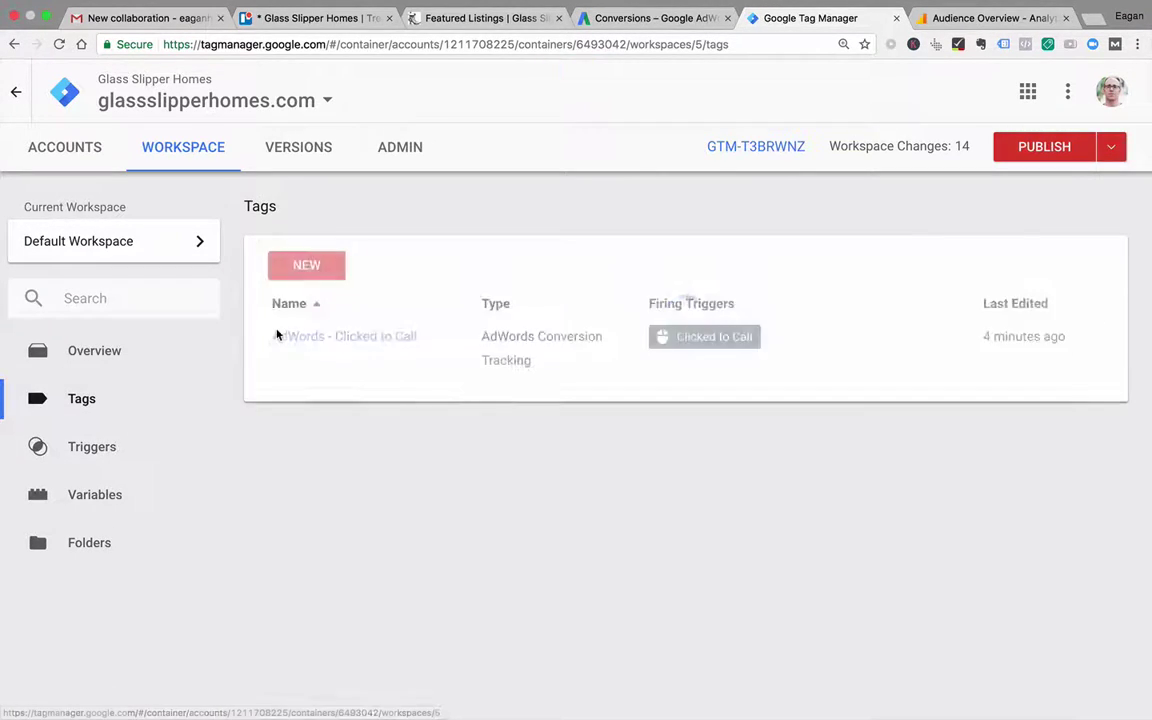
left_click(322, 274)
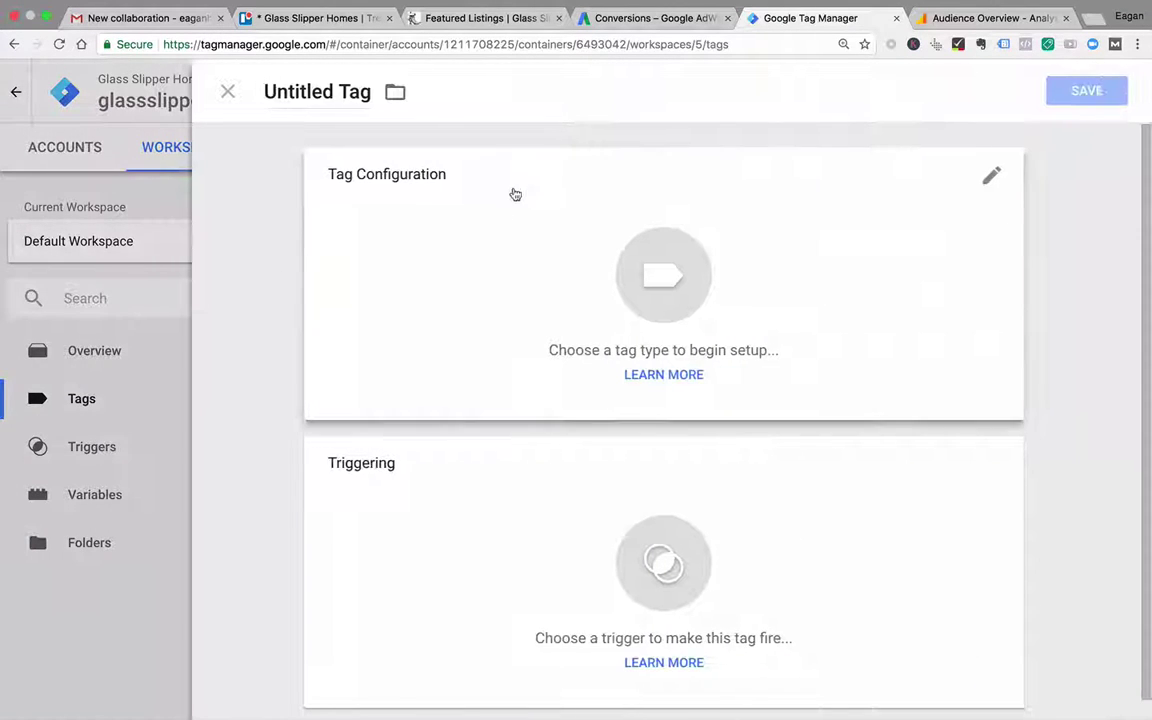
left_click(313, 91)
type("AdWord")
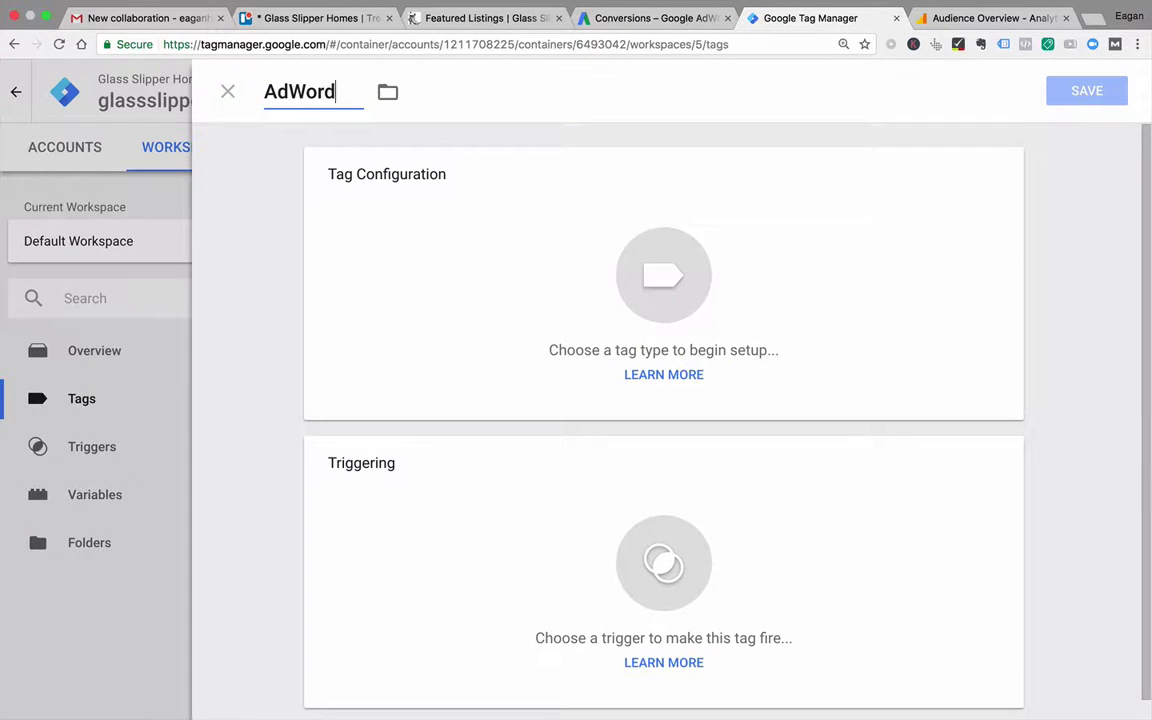
type("s - Cli")
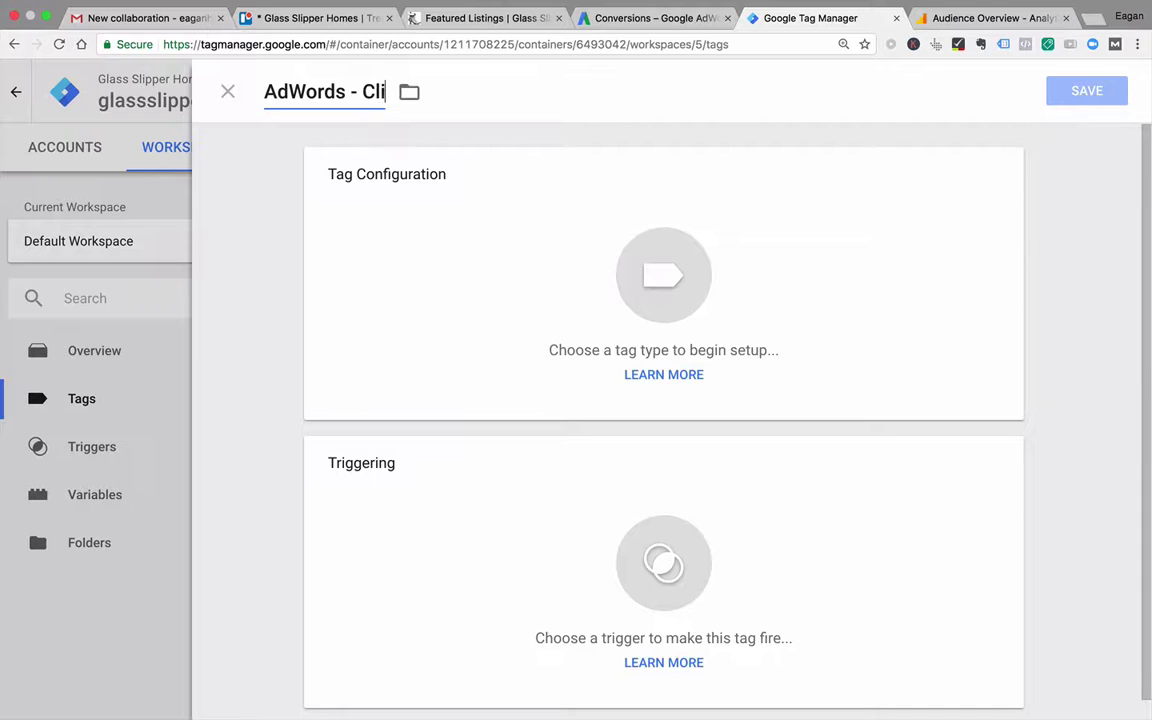
type("ck to Email")
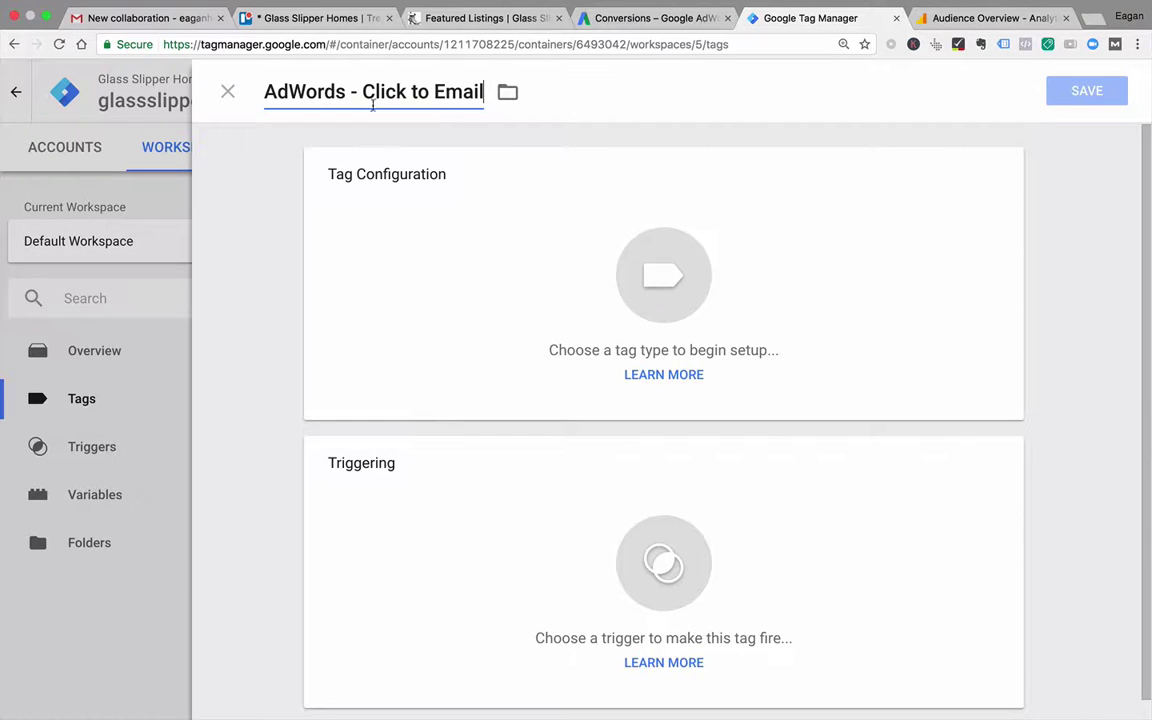
Set the tag type to AdWords Conversion Tracking and enter the copied conversion ID.
left_click(465, 283)
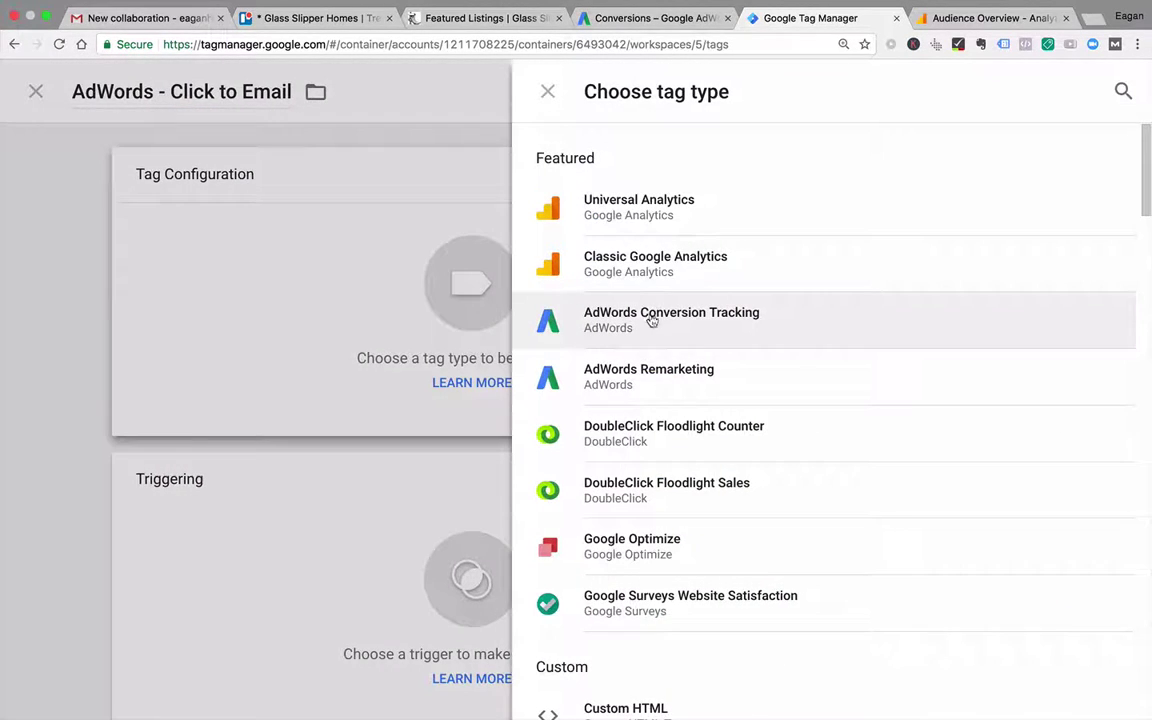
left_click(647, 332)
left_click(406, 347)
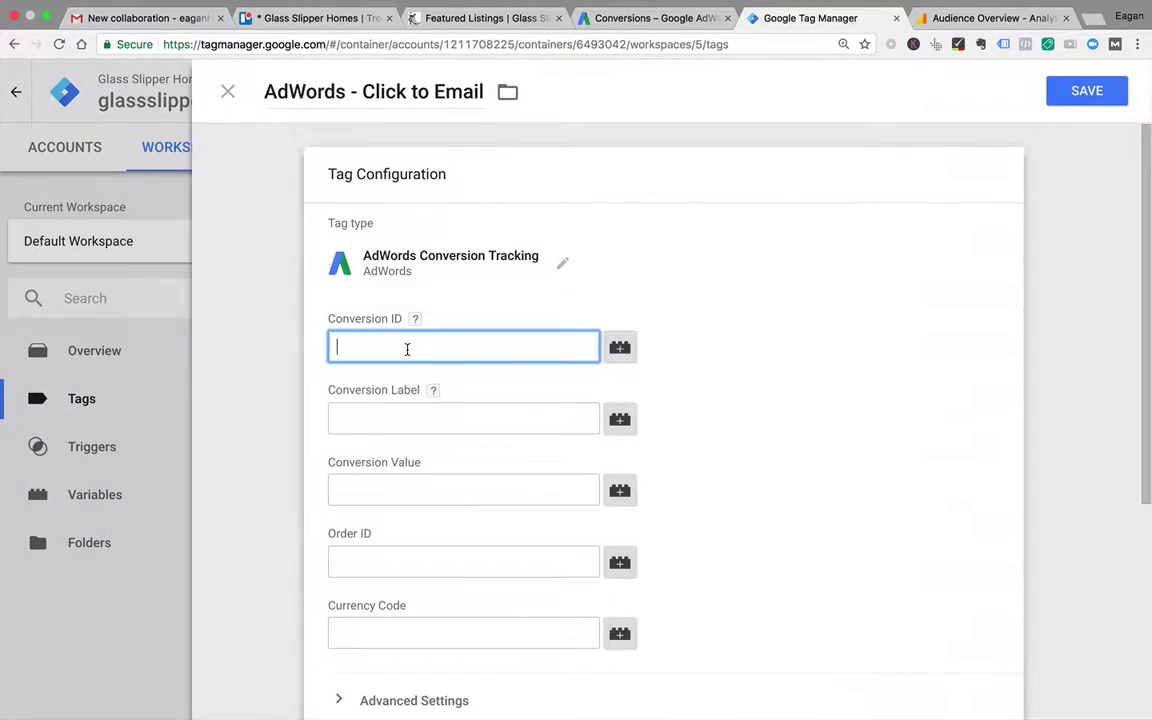
key("ctrl+v")
Copy the conversion label from the Clicked to Email code in TextEdit into the tag's Conversion Label.
left_click(368, 417)
key("ctrl+Left")
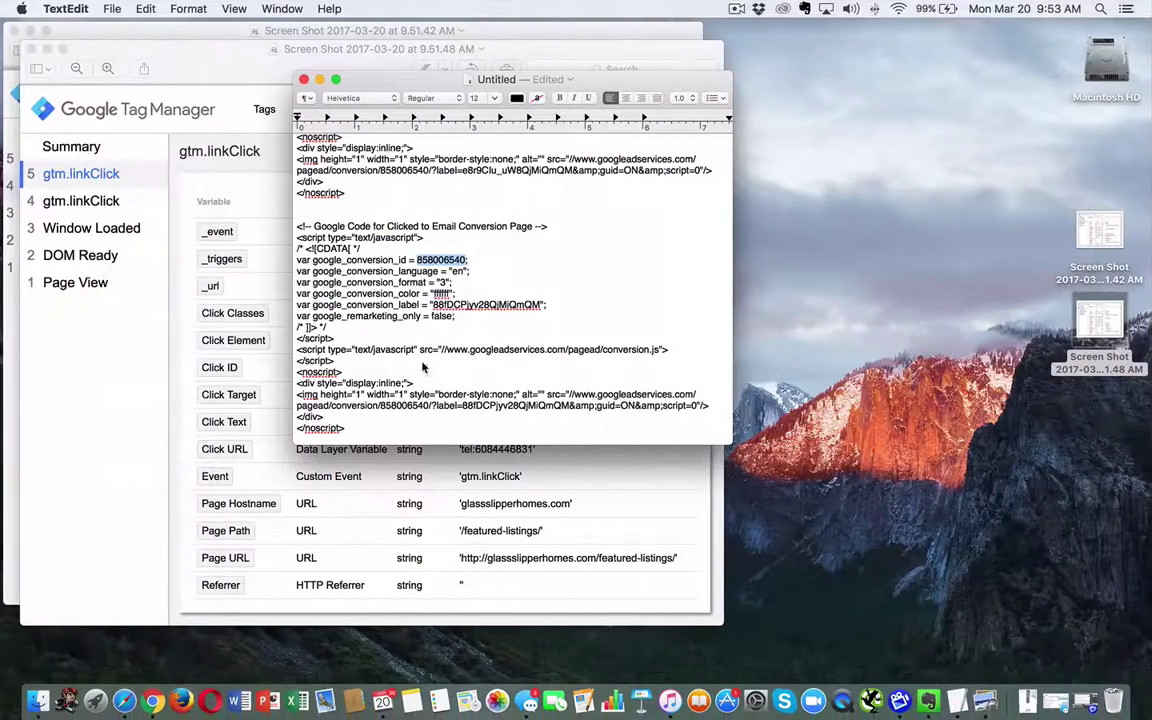
scroll(441, 300, "up", 5)
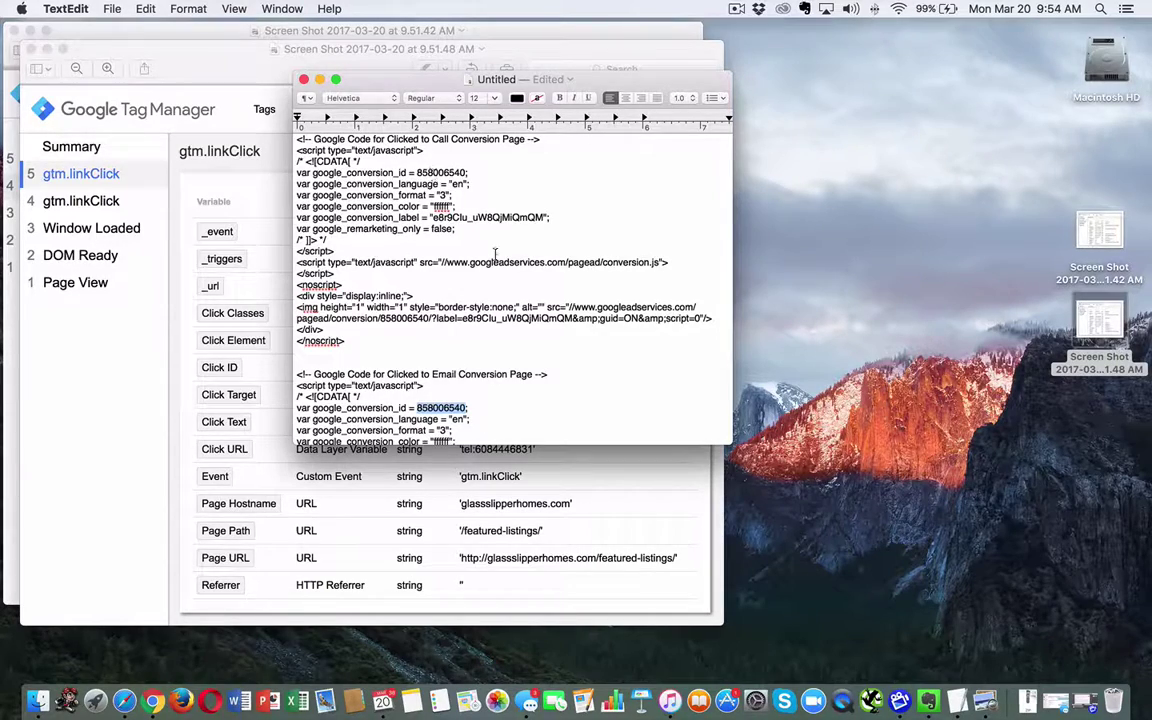
scroll(494, 254, "down", 5)
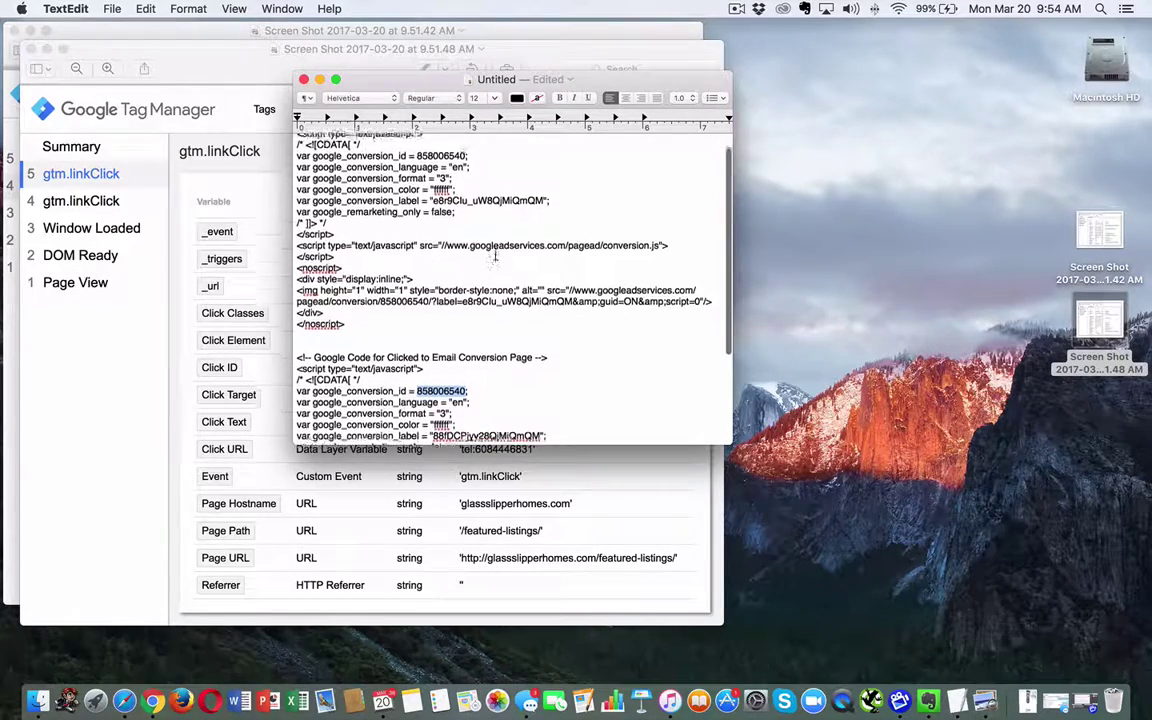
scroll(492, 258, "up", 4)
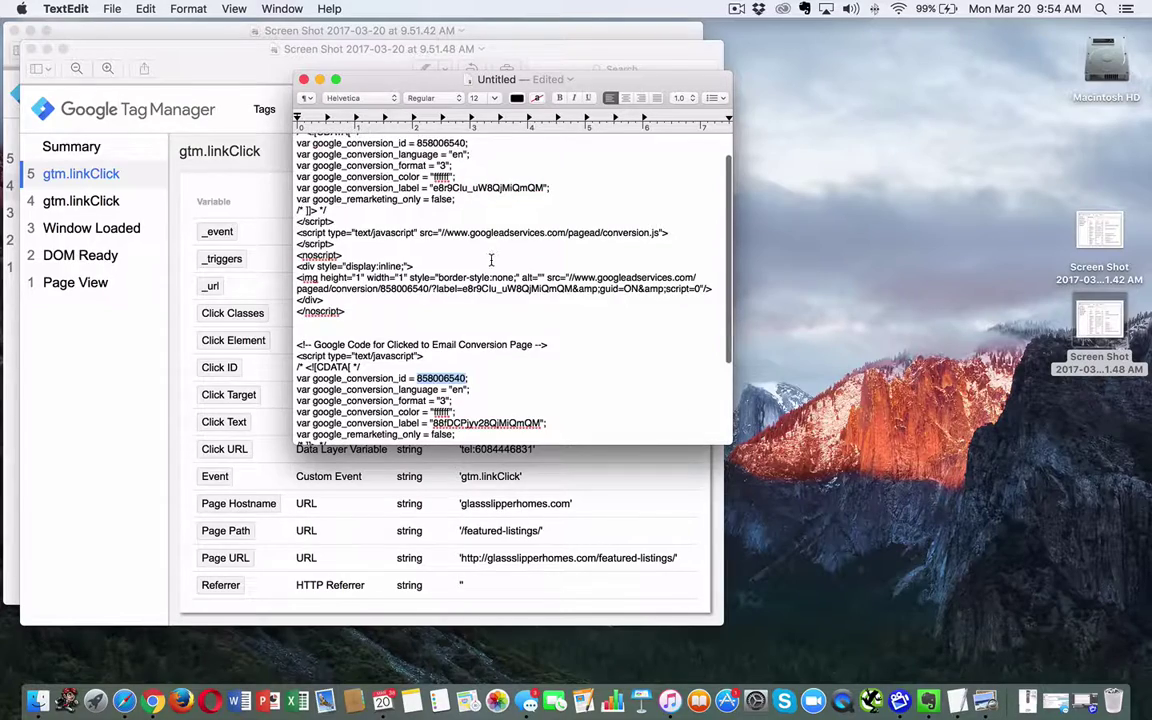
scroll(491, 261, "down", 3)
scroll(494, 345, "up", 1)
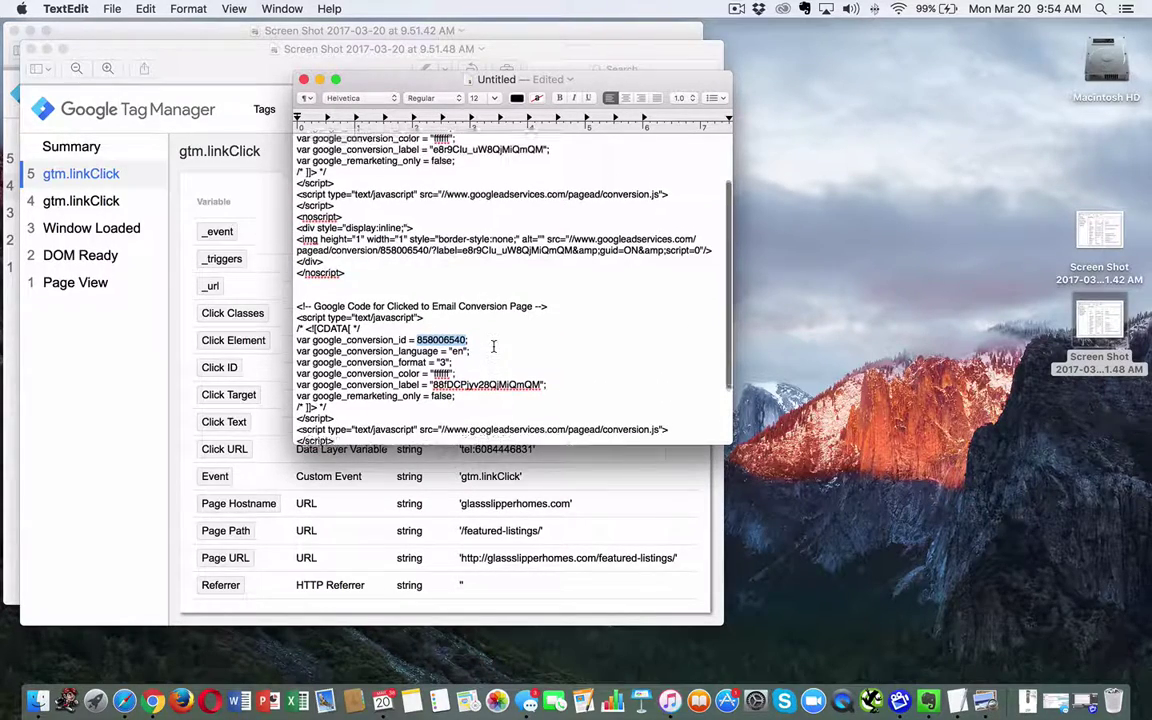
left_click(433, 364)
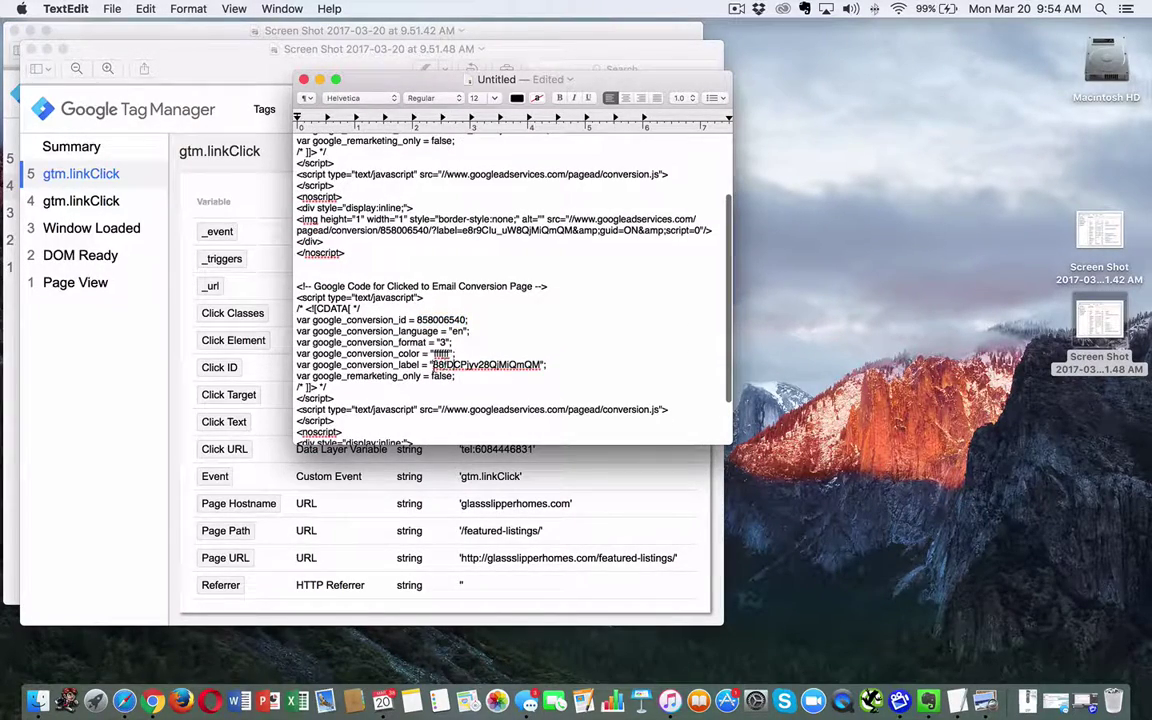
left_click_drag(433, 364, 541, 365)
key("cmd+c")
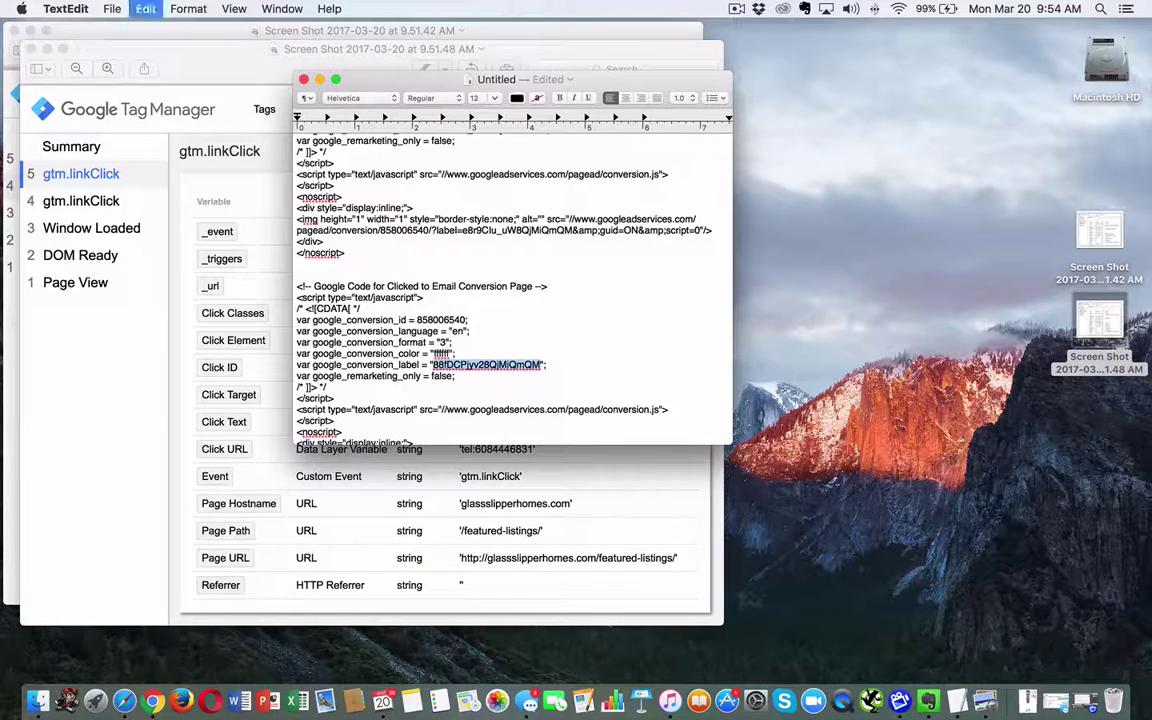
key("ctrl+Right")
left_click(452, 428)
key("super+v")
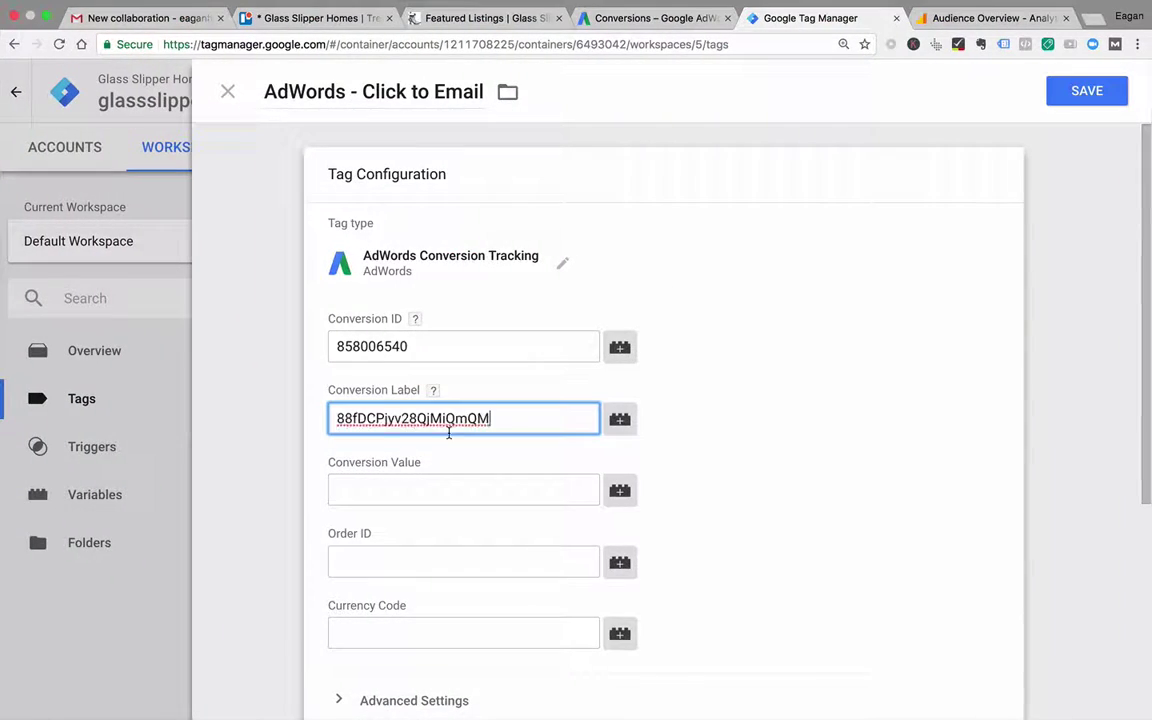
Create a new trigger named "Clicked to Email" for the AdWords - Click to Email tag.
scroll(790, 355, "down", 3)
scroll(760, 390, "down", 3)
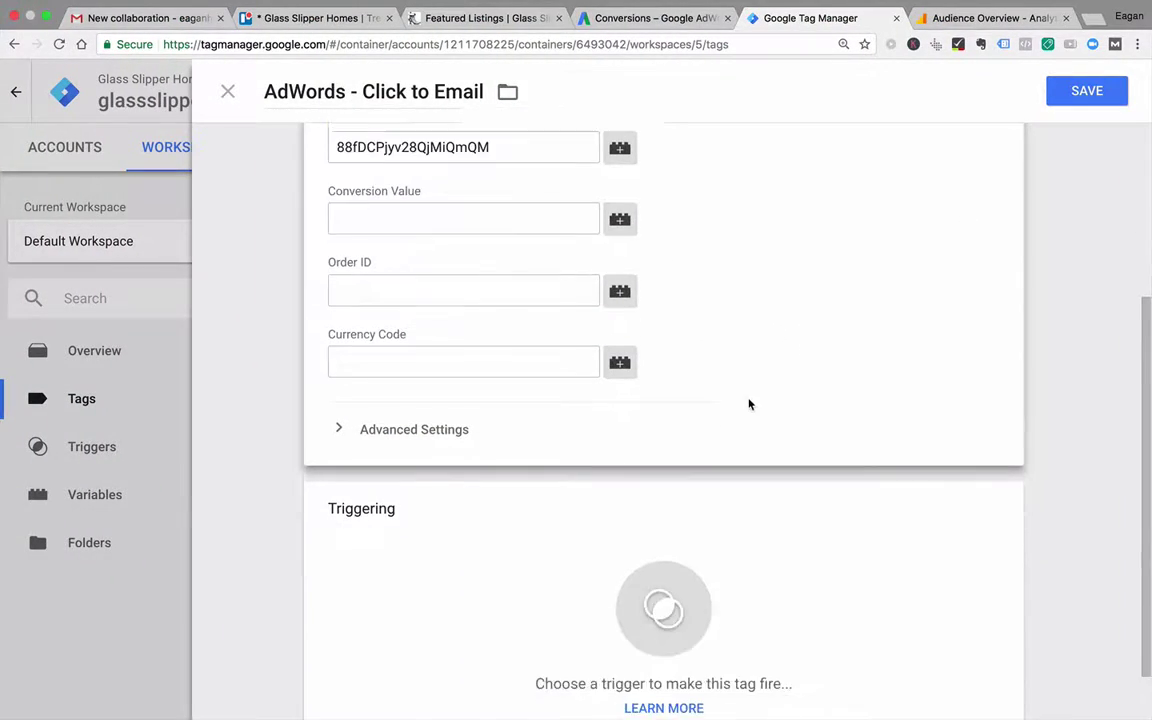
left_click(631, 587)
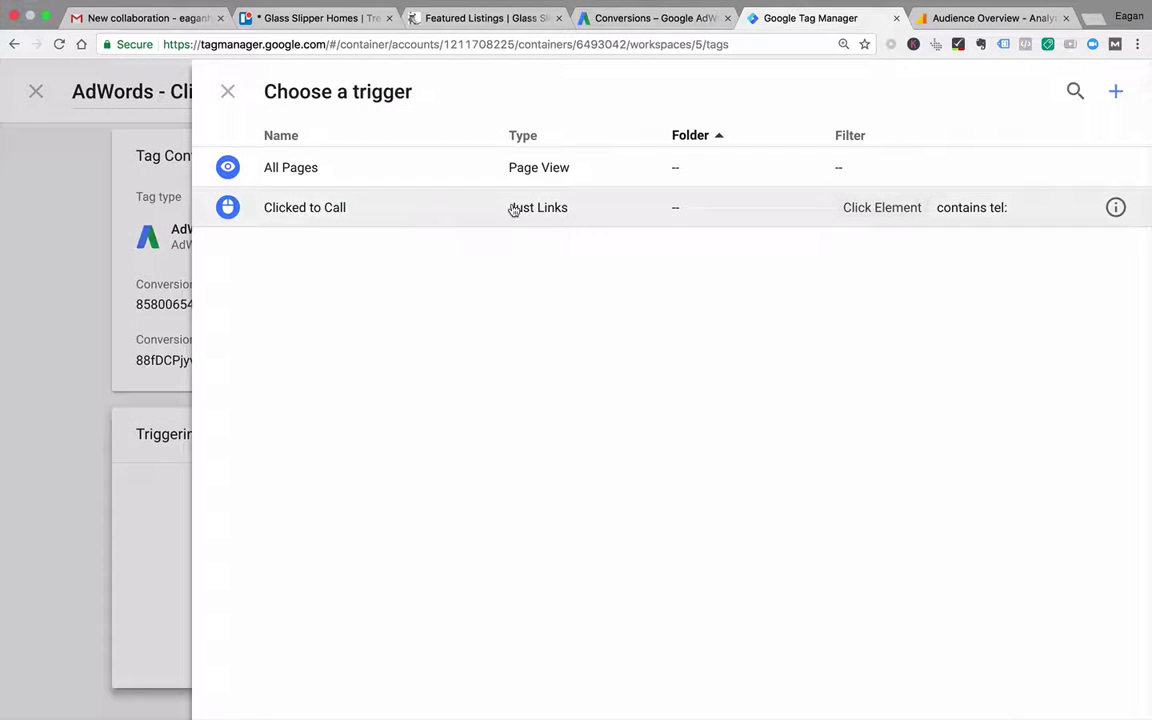
left_click(1116, 92)
triple_click(295, 91)
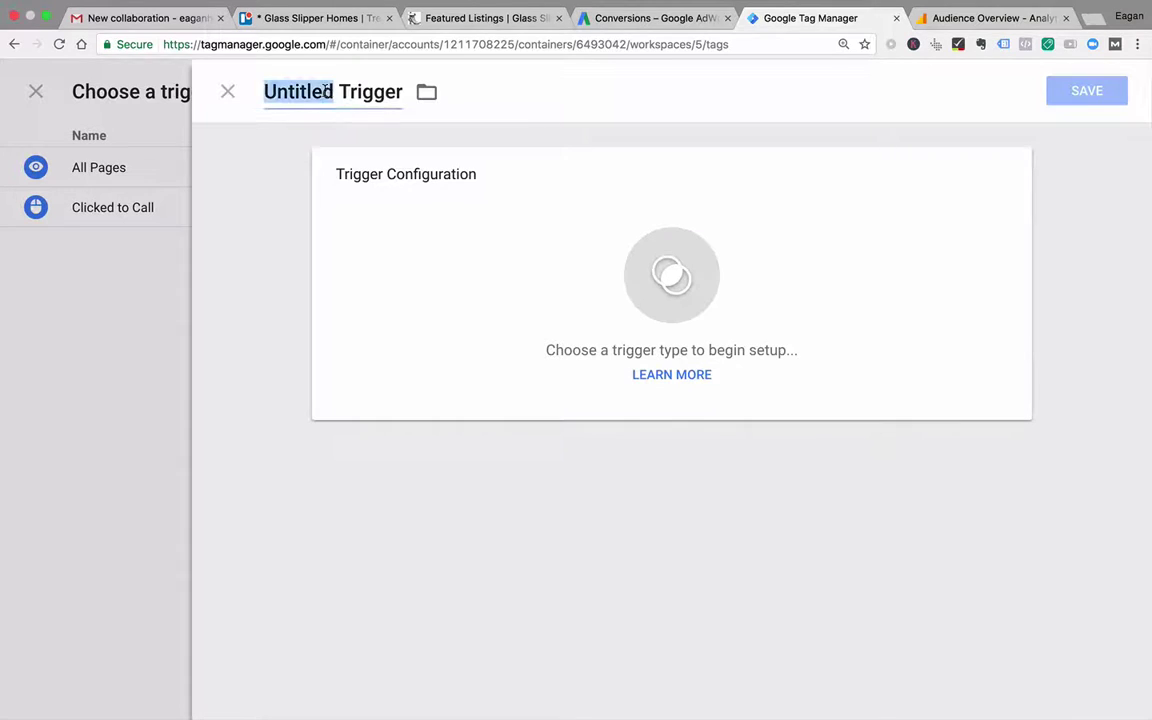
type("Clicked to Email")
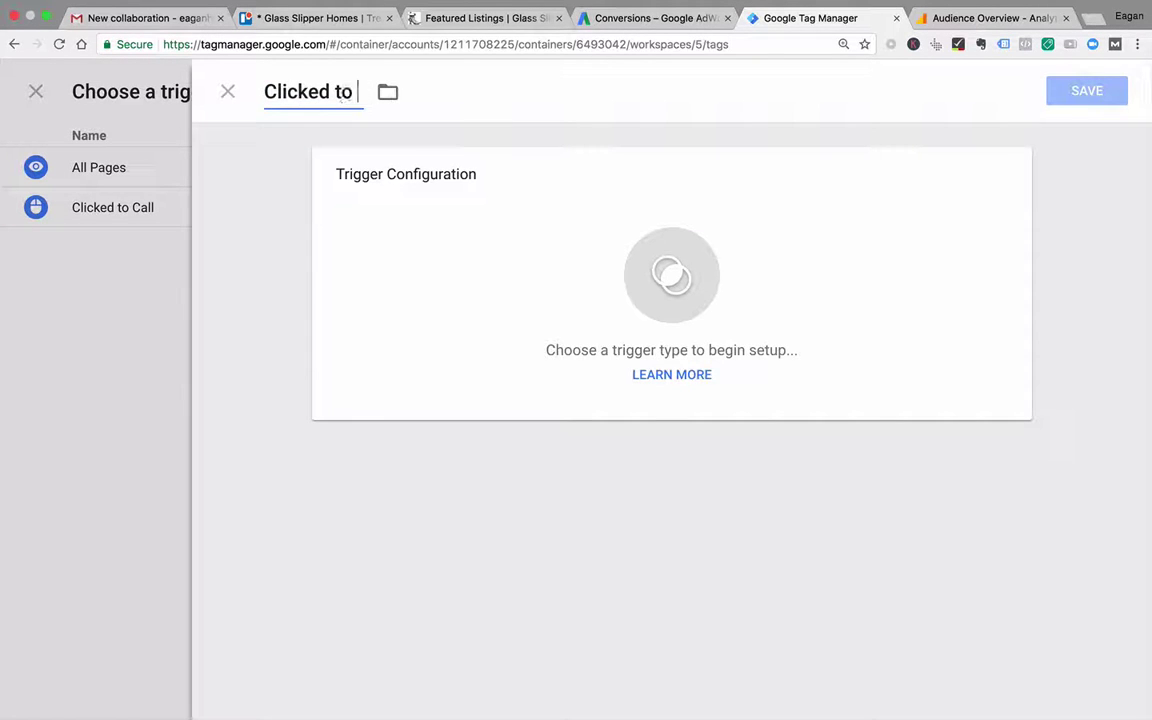
Set the Clicked to Email trigger type to Click - Just Links and make it fire on Some Link Clicks.
left_click(417, 204)
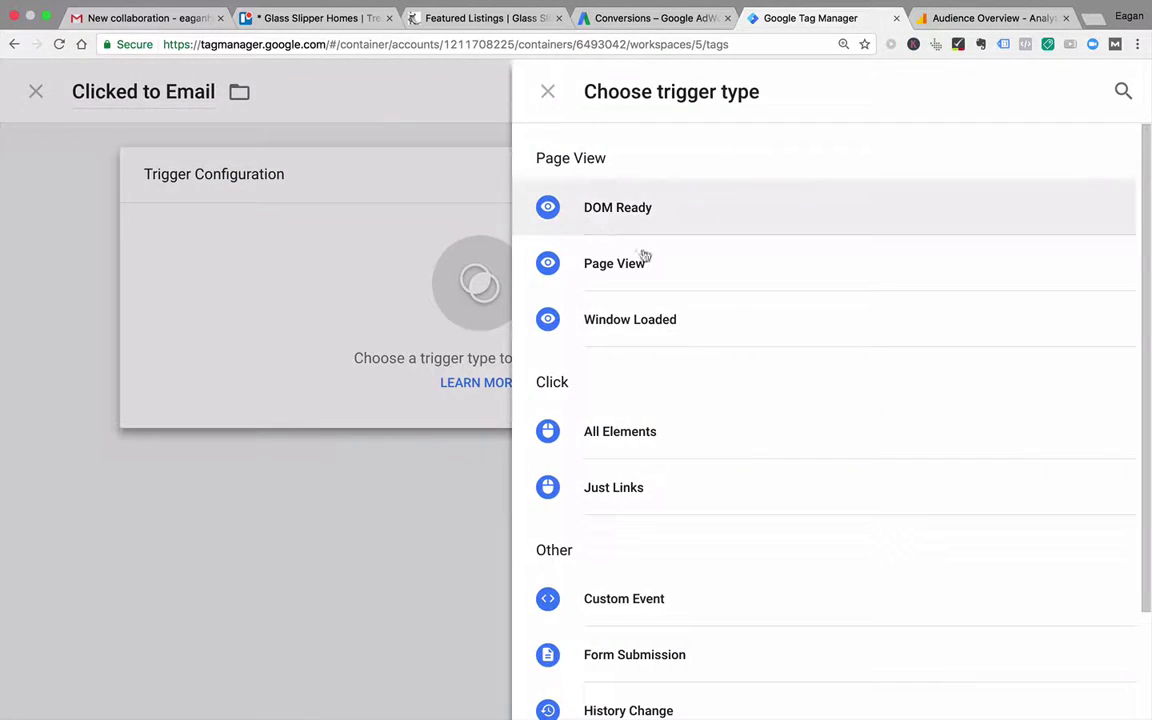
scroll(679, 375, "down", 2)
left_click(614, 429)
left_click(556, 412)
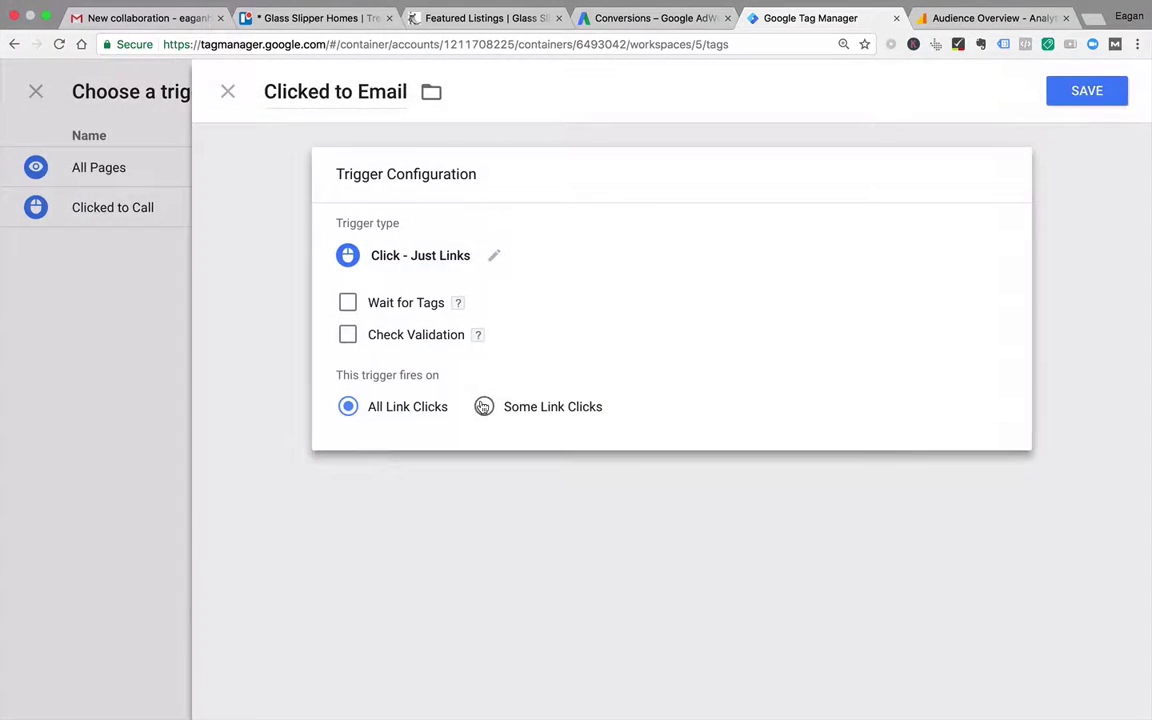
Bring up the 9.51.42 AM debug screenshot in Preview and examine the Click Element value of the email link click.
key("ctrl+Left")
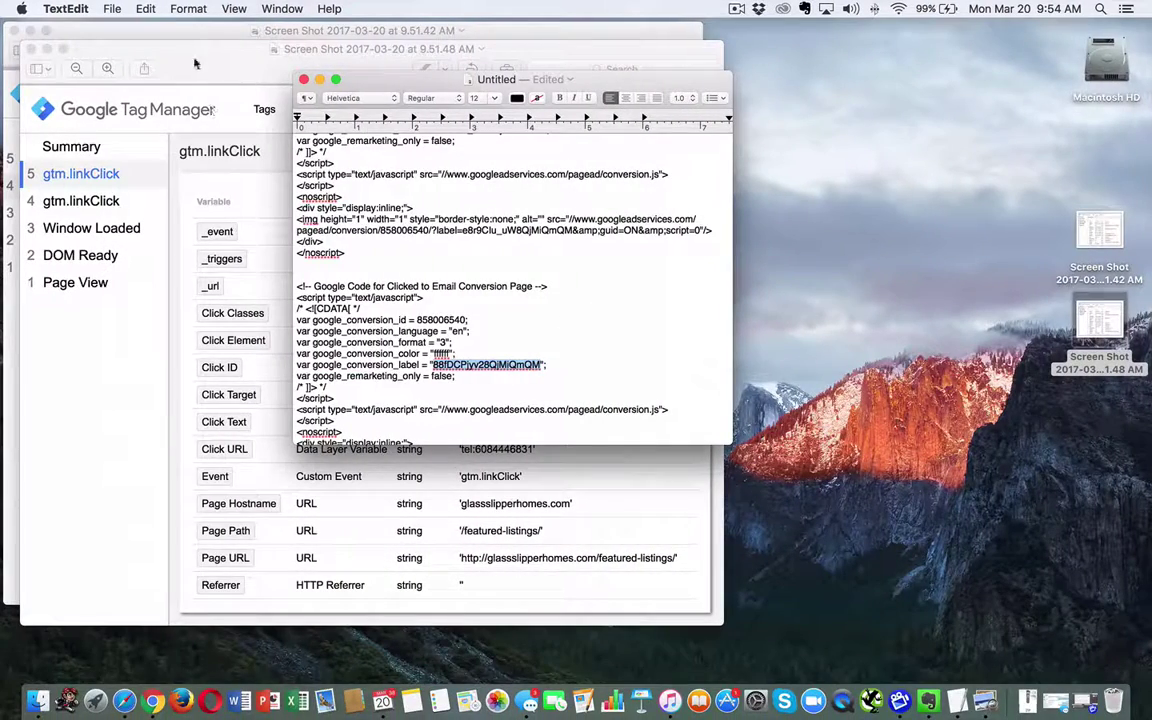
left_click(195, 64)
left_click(180, 33)
left_click_drag(180, 33, 327, 74)
left_click(124, 130)
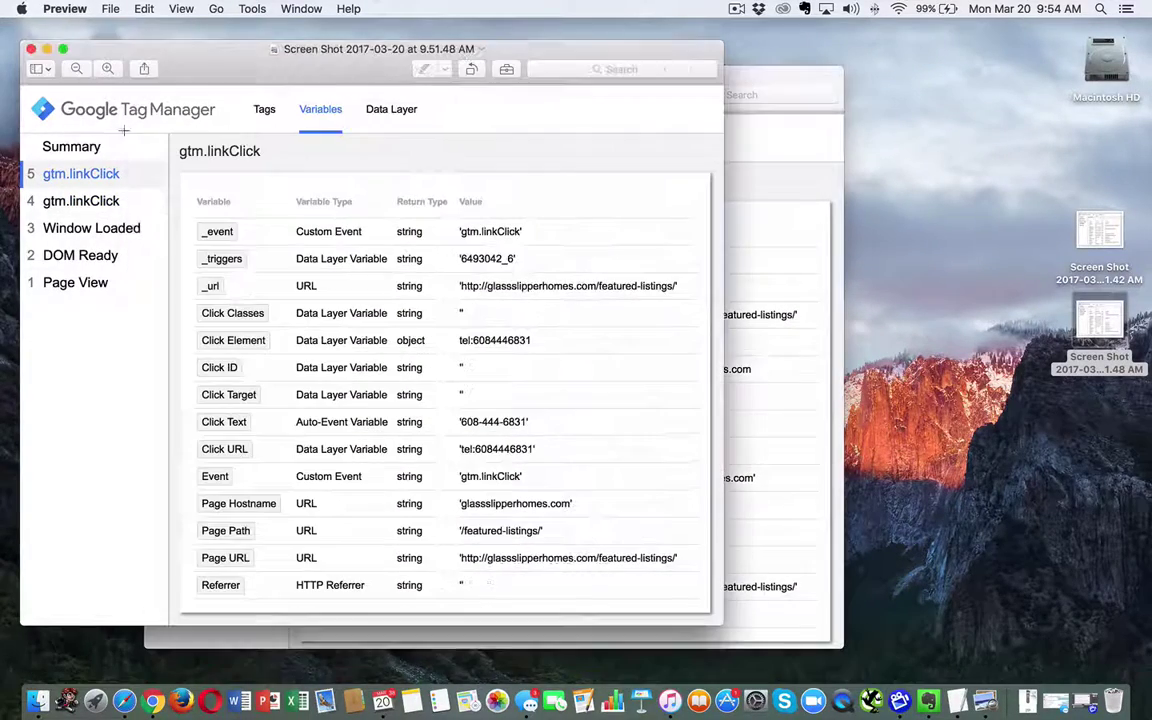
left_click(741, 206)
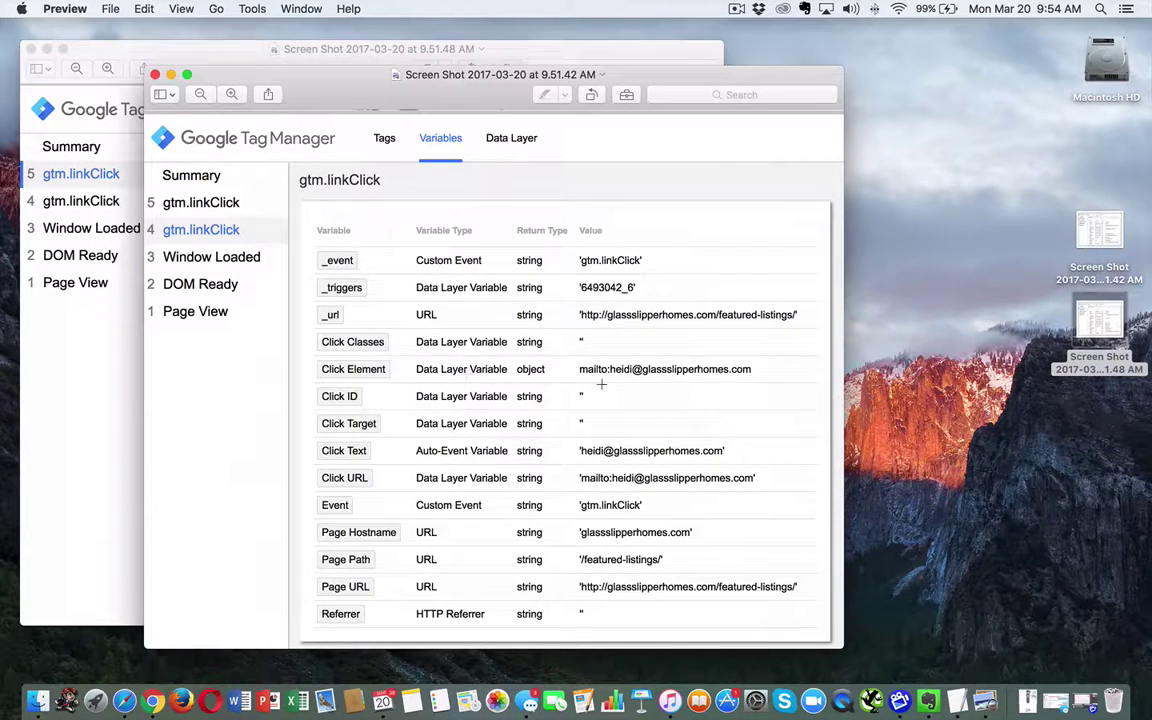
key("ctrl+Right")
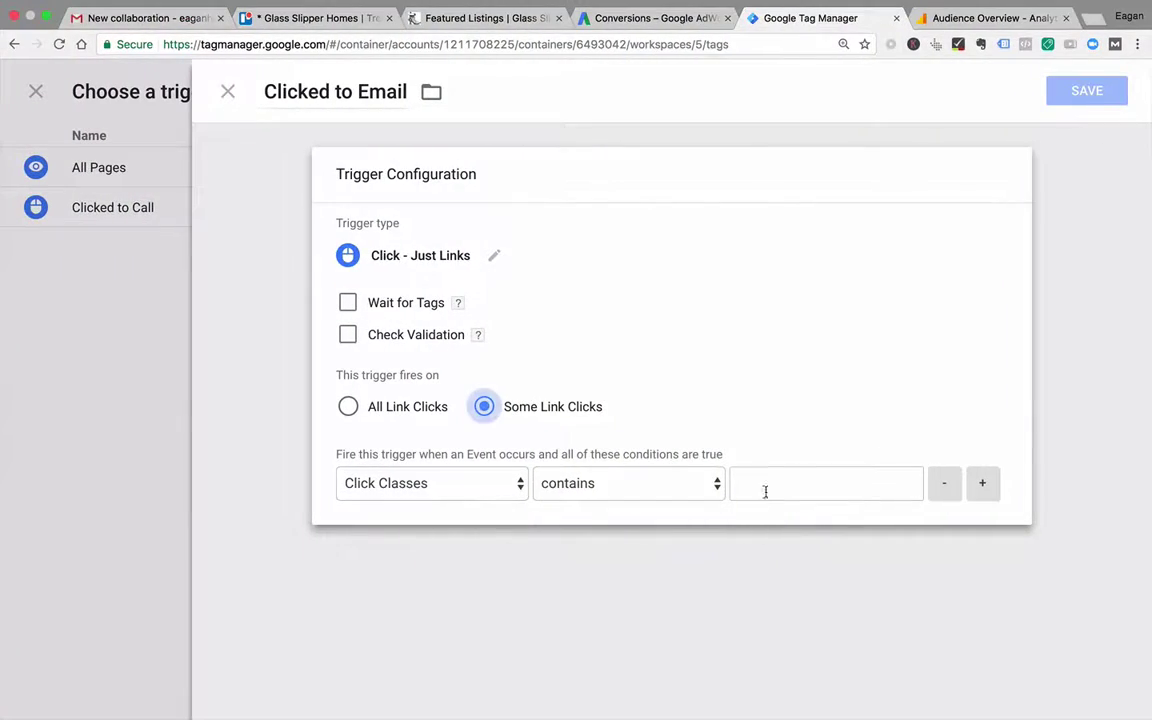
Set the trigger's firing condition to Click Element contains "mailto:" and save the trigger.
left_click(770, 492)
left_click(428, 505)
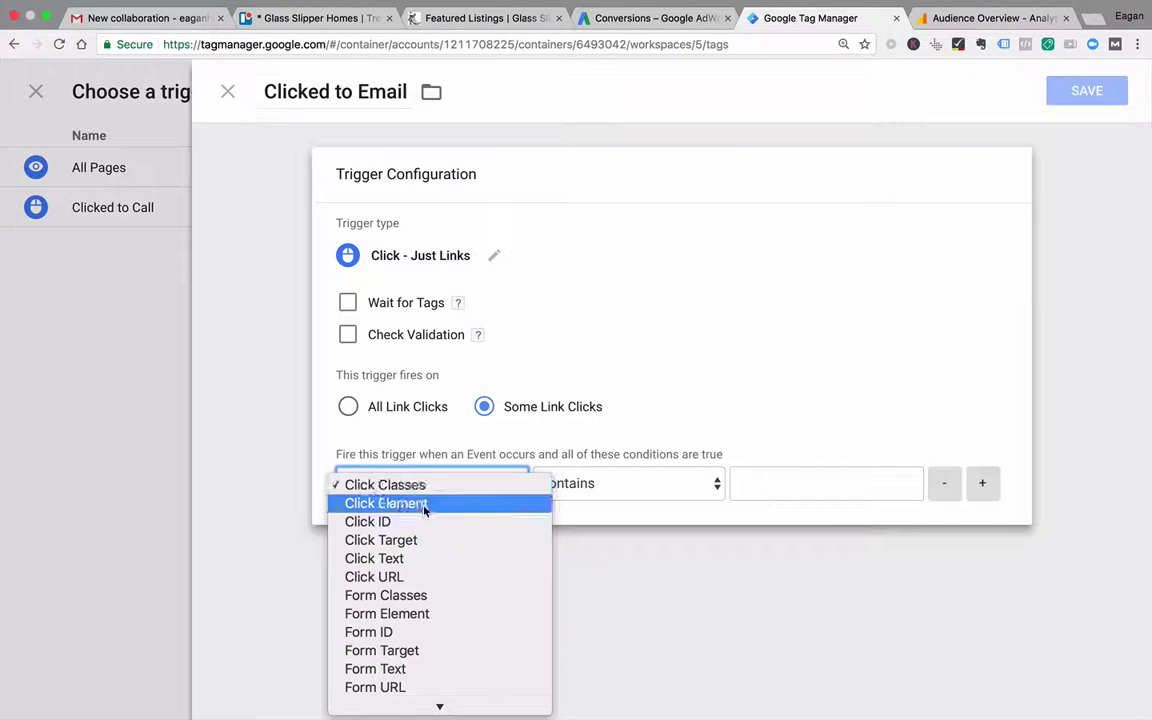
left_click(437, 506)
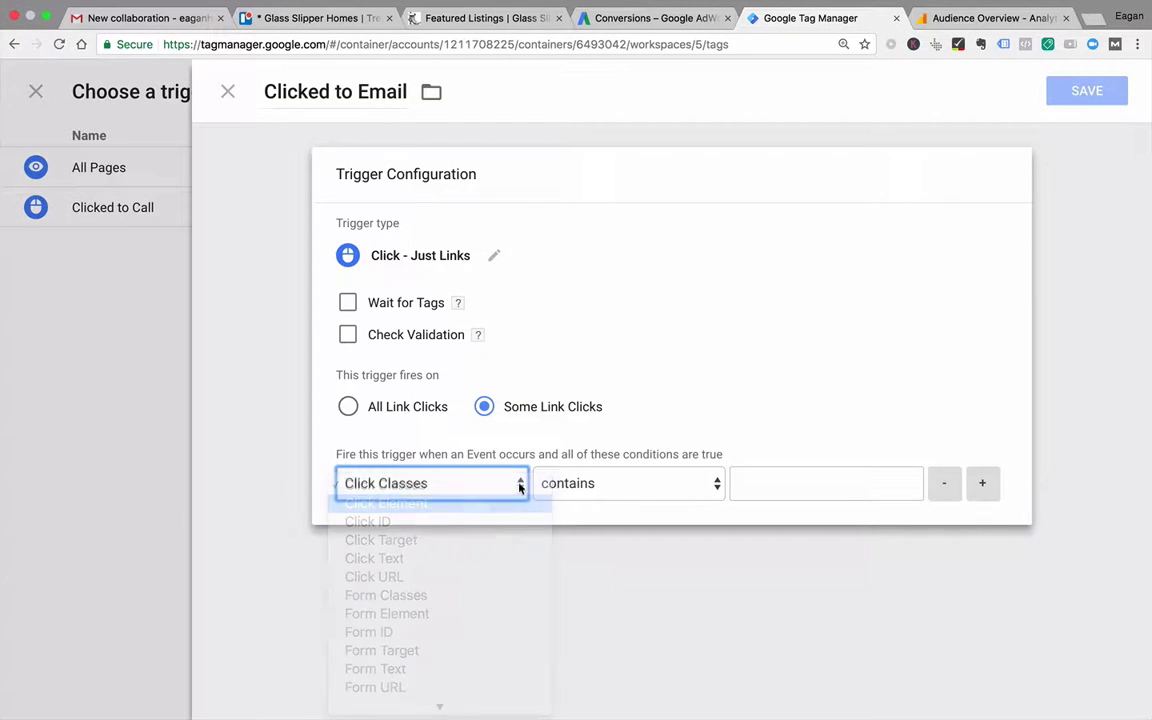
left_click(767, 473)
type("mailto:")
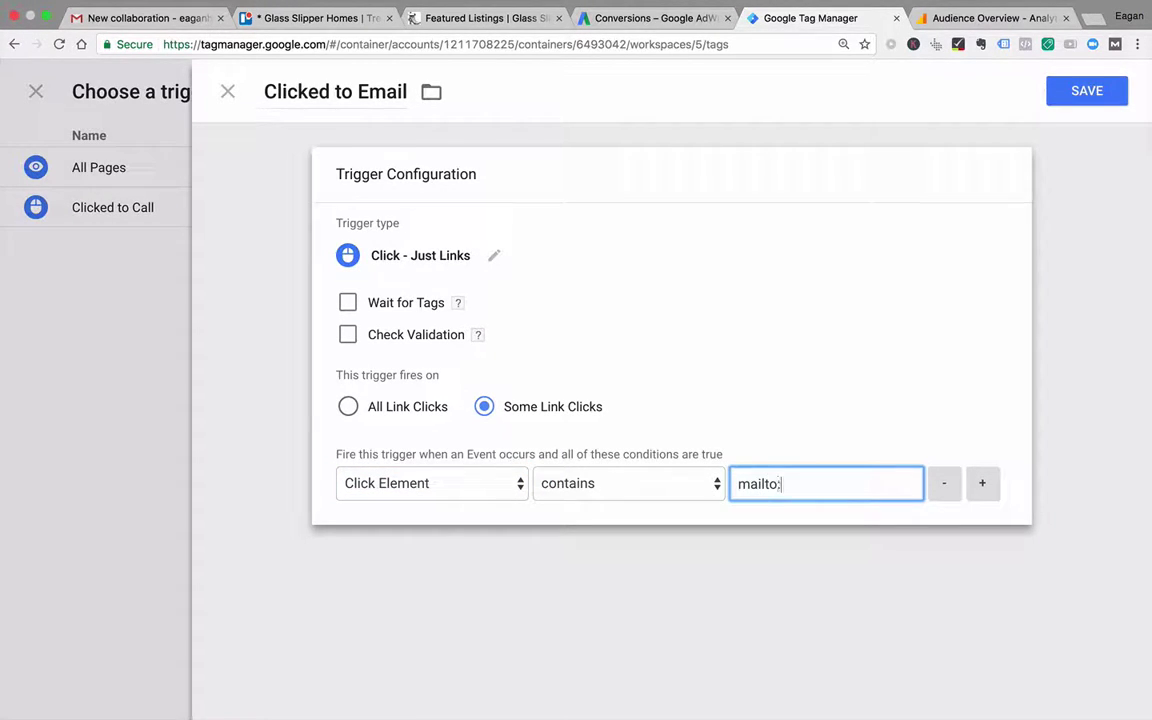
left_click(1087, 91)
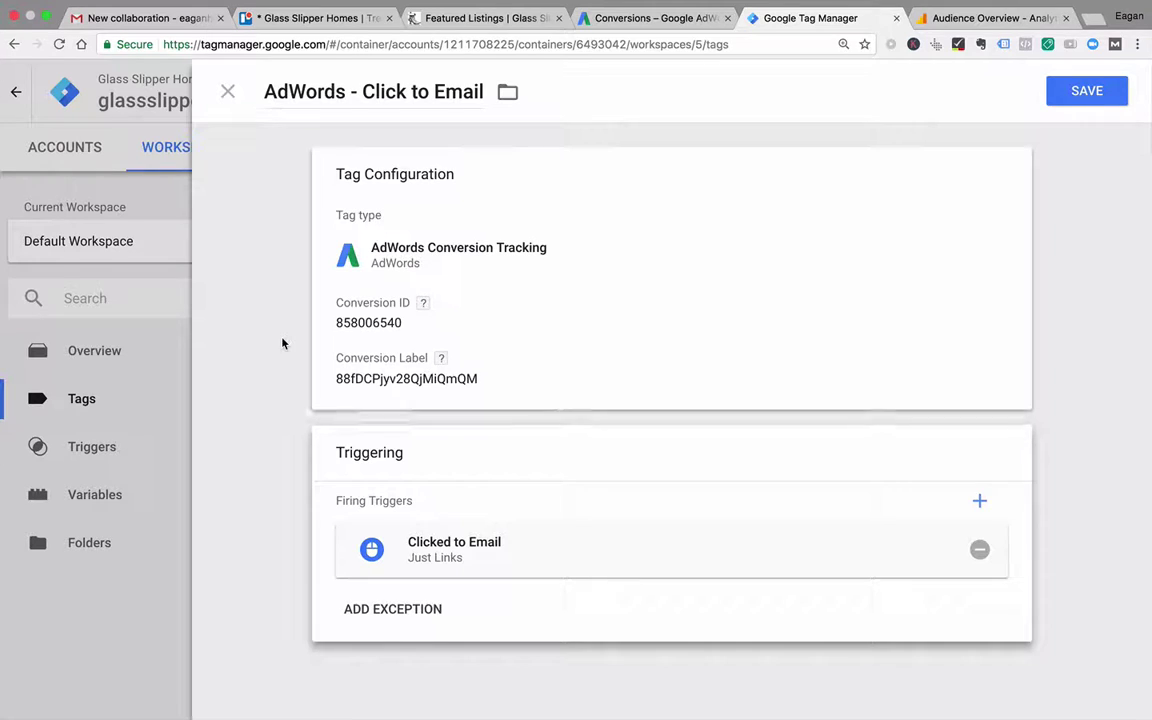
Save the AdWords - Click to Email tag and start preview and debug mode for the Default Workspace.
left_click(1087, 93)
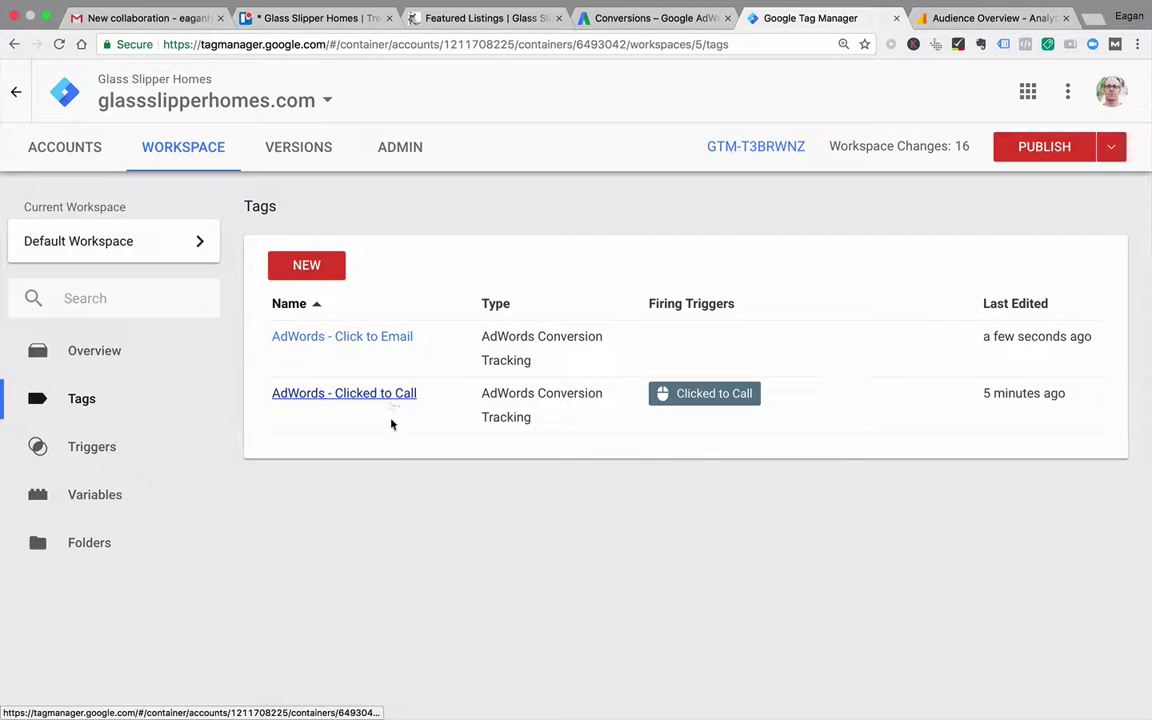
left_click(1112, 150)
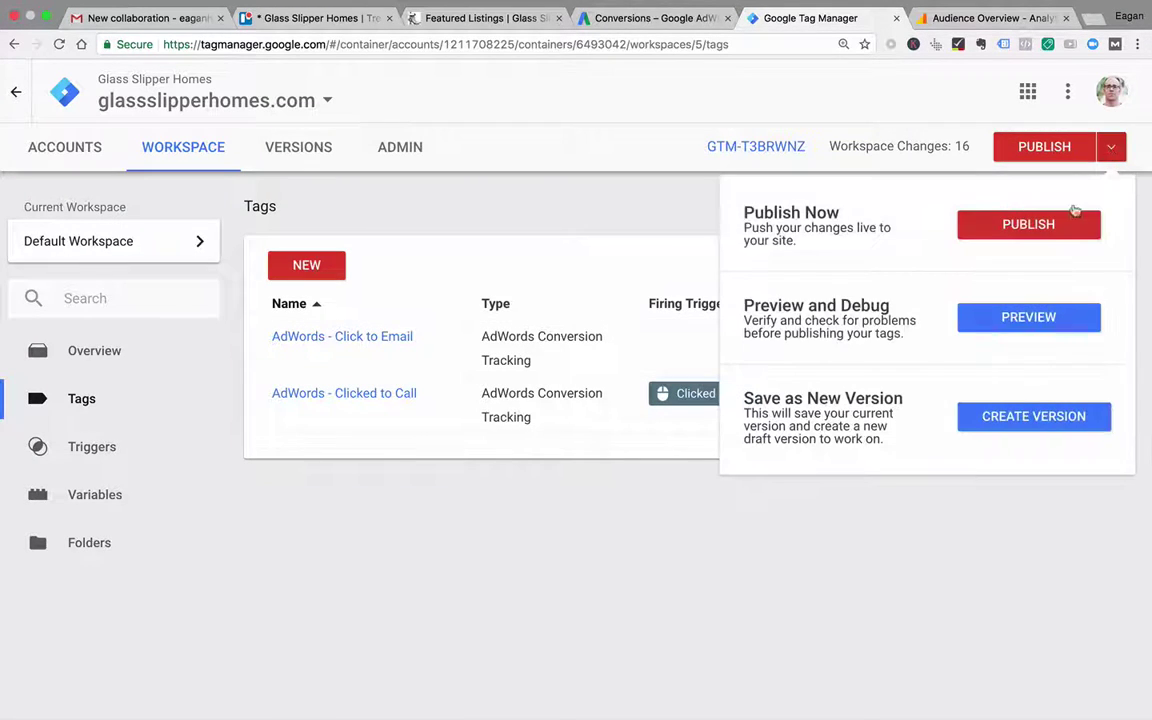
left_click(1018, 324)
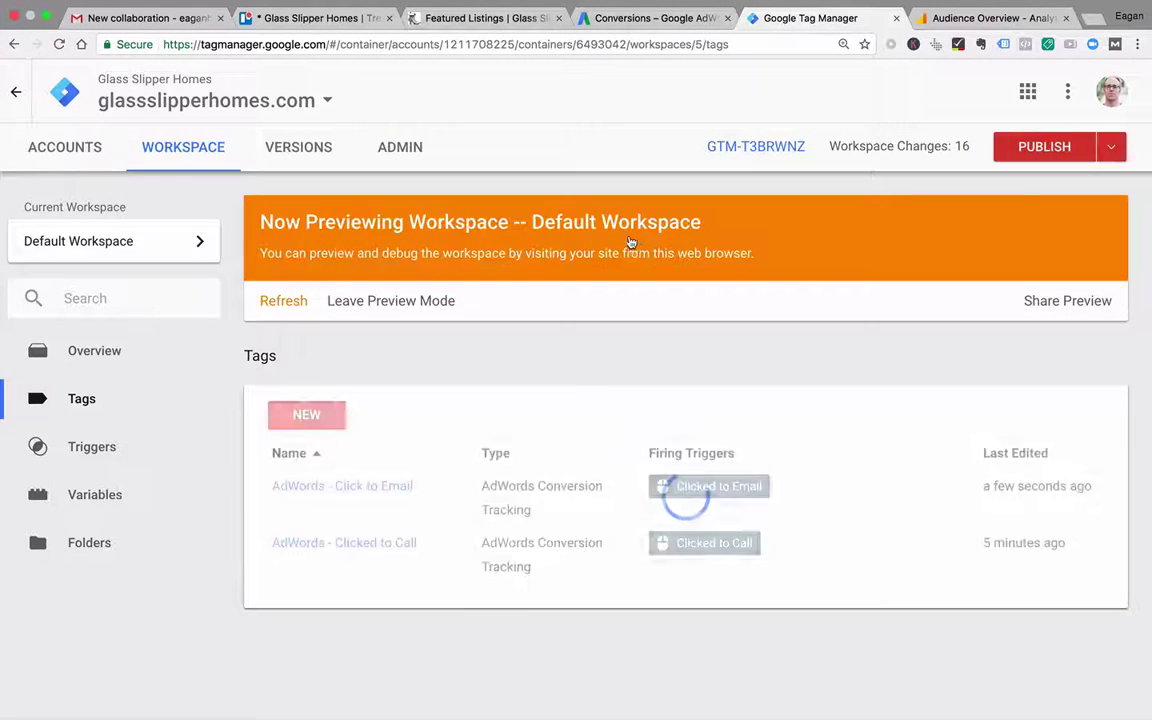
Refresh the Default Workspace preview and reload the site's Featured Listings page in debug mode.
left_click(285, 301)
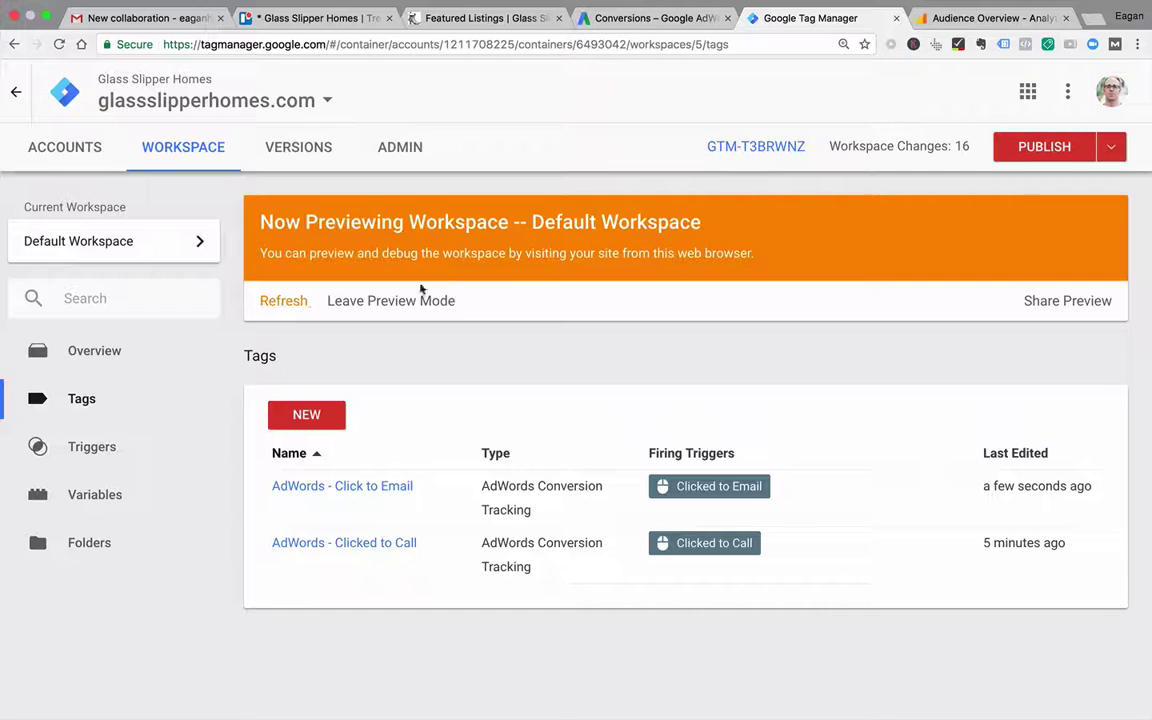
left_click(480, 18)
left_click(489, 43)
key("Right")
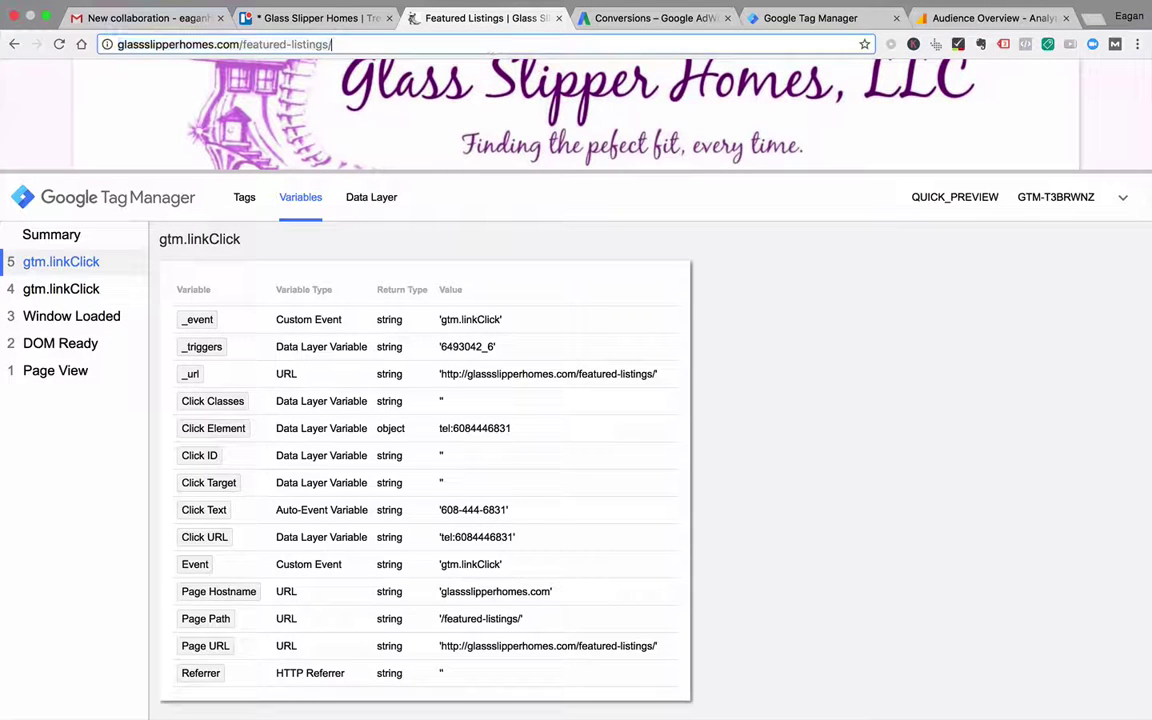
key("super+a")
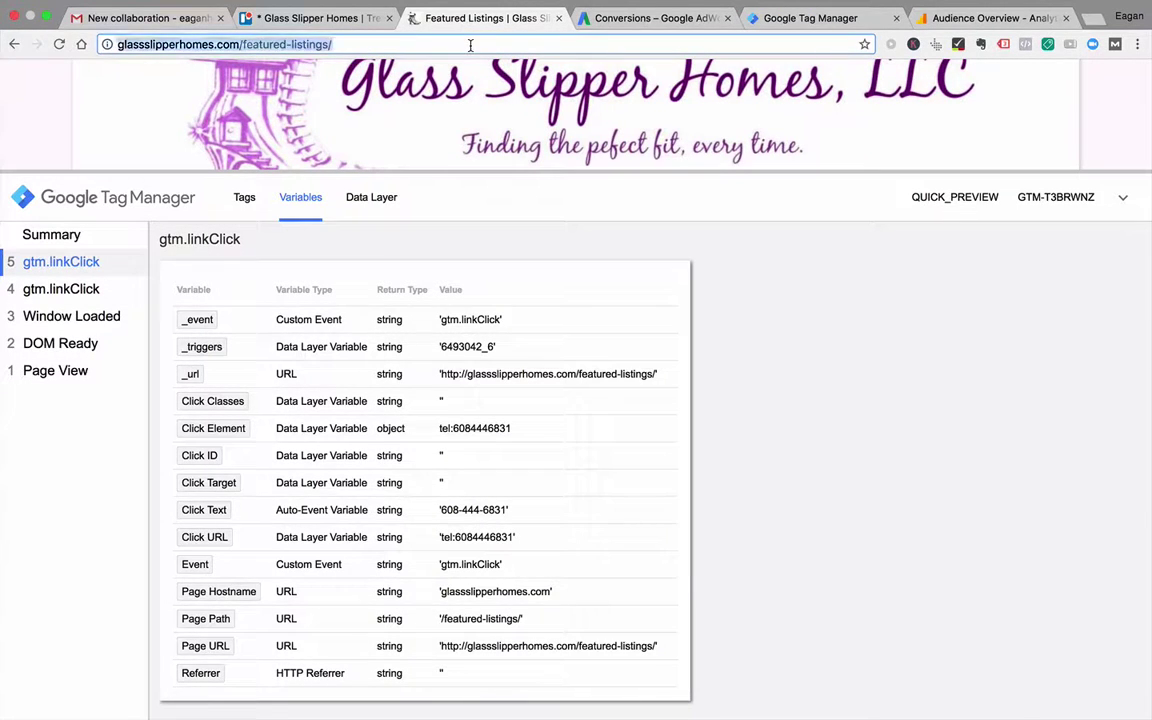
key("Return")
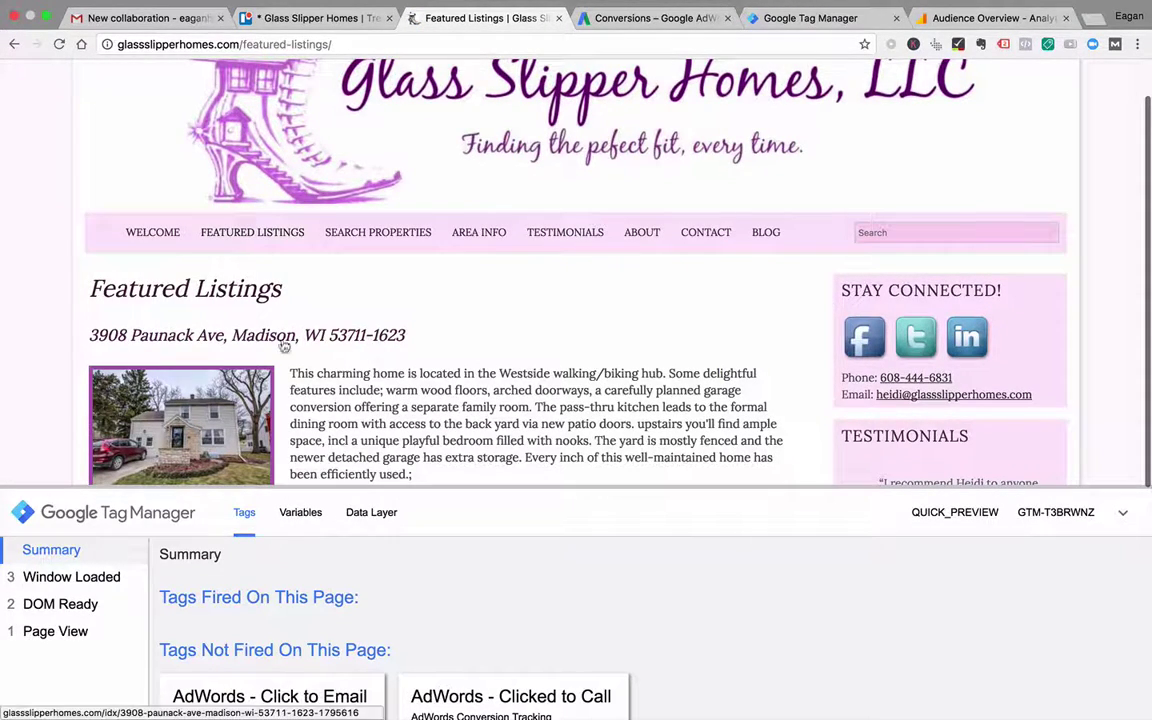
Test the tags on the Featured Listings page by following the first listing's link in a new tab, the phone link and the email link.
left_click(185, 340, "super")
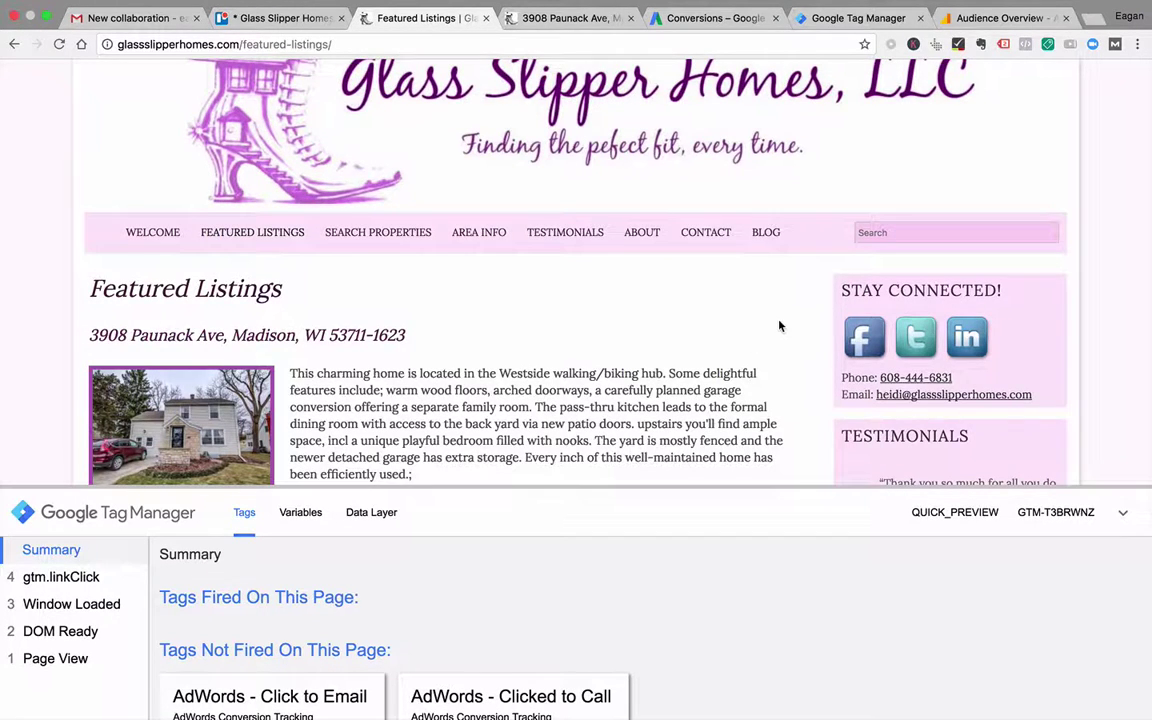
scroll(780, 326, "down", 1)
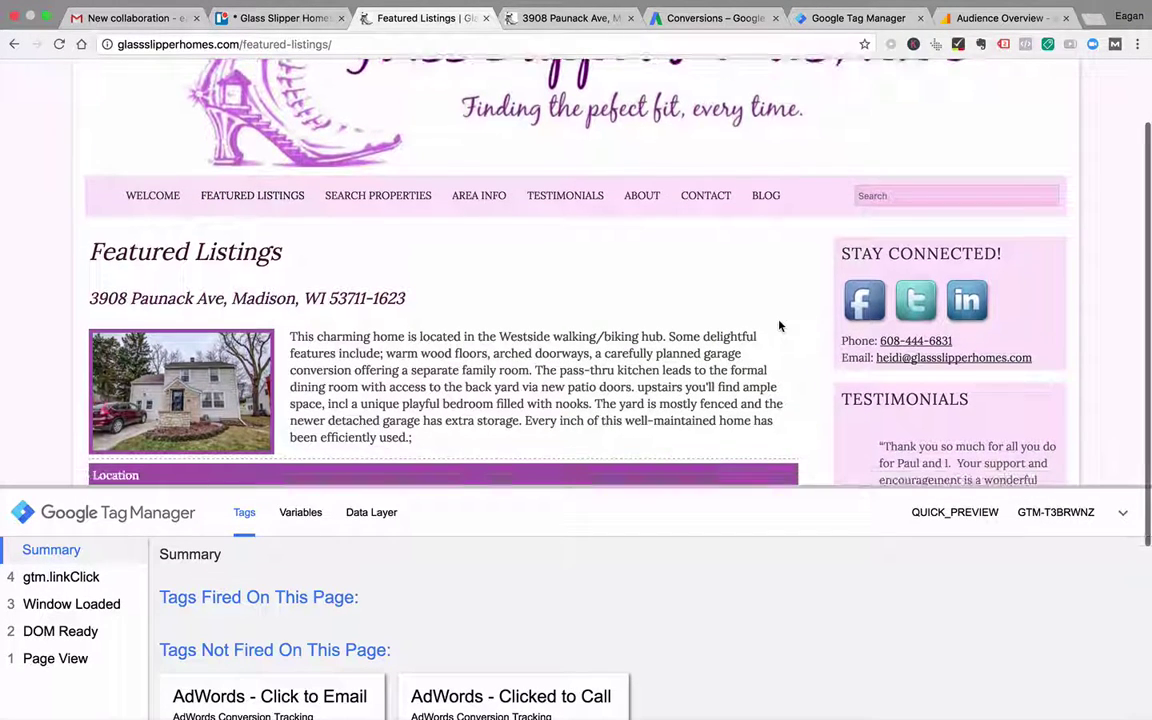
left_click(900, 344)
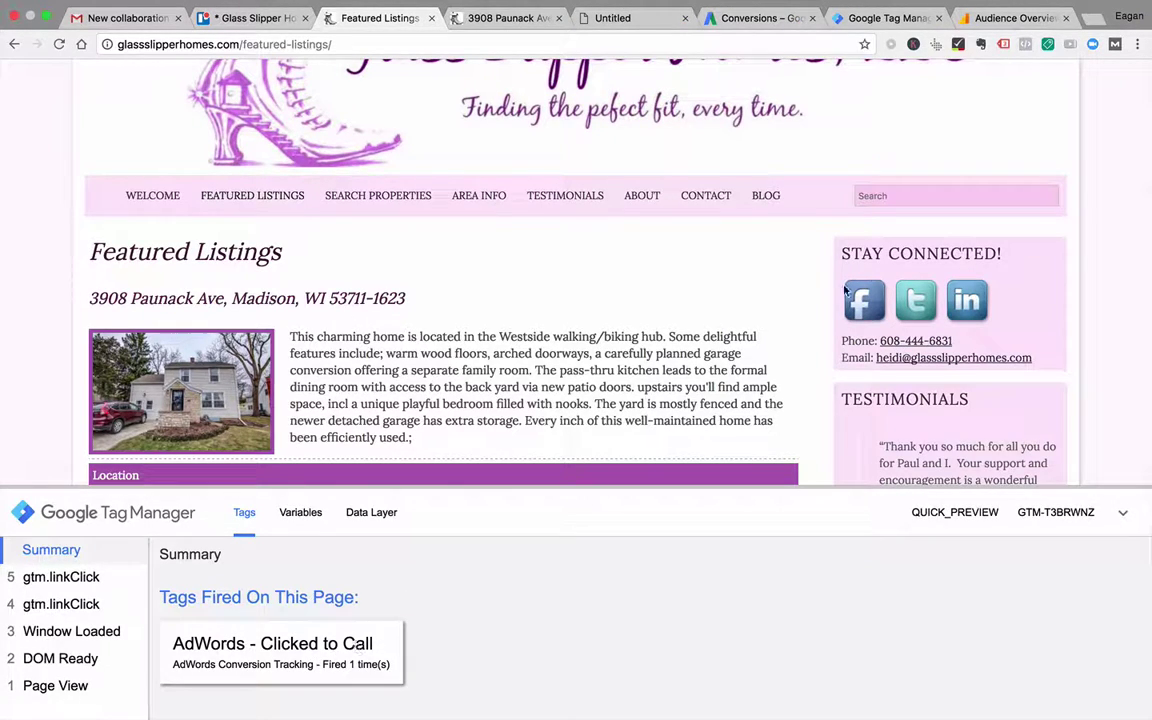
left_click(940, 358)
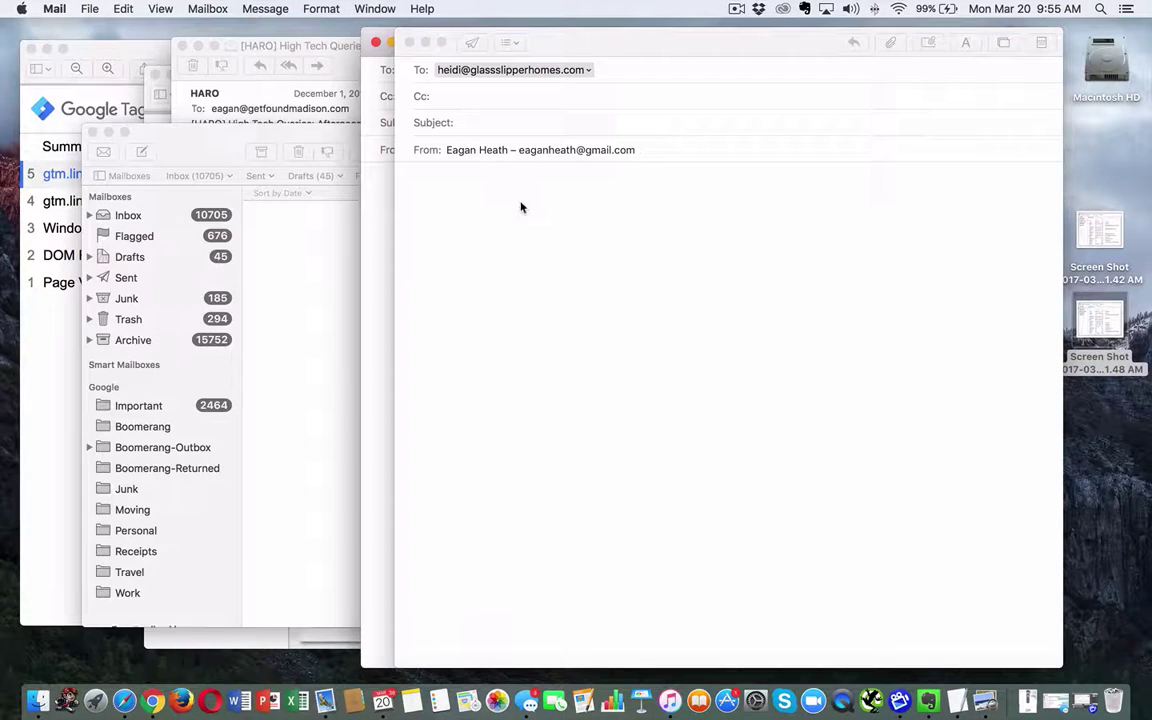
Discard both draft emails without saving, hide Mail and return to the Featured Listings page in Chrome.
left_click(408, 42)
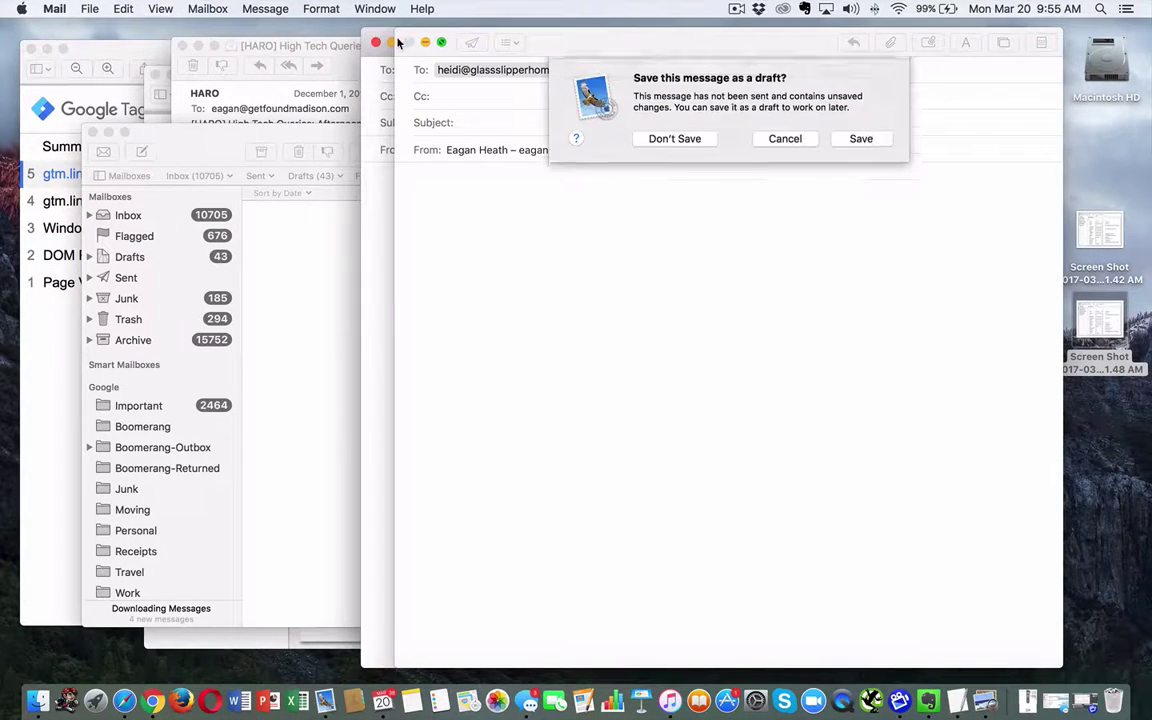
left_click(666, 139)
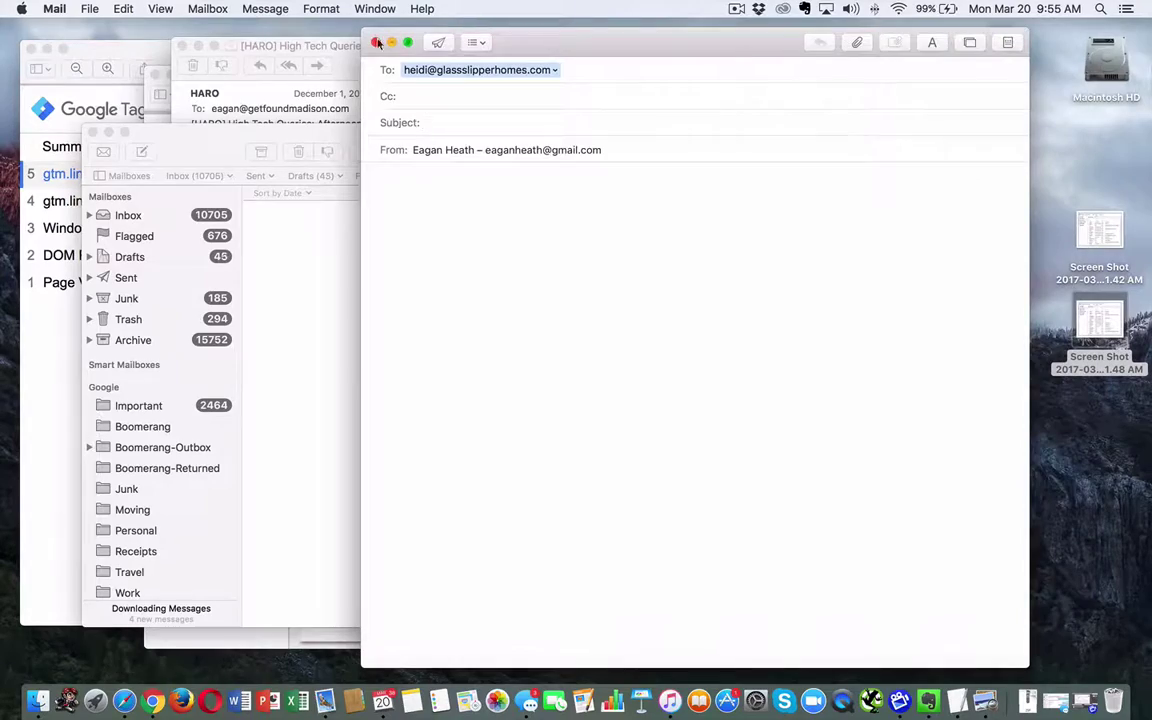
left_click(391, 42)
left_click(640, 139)
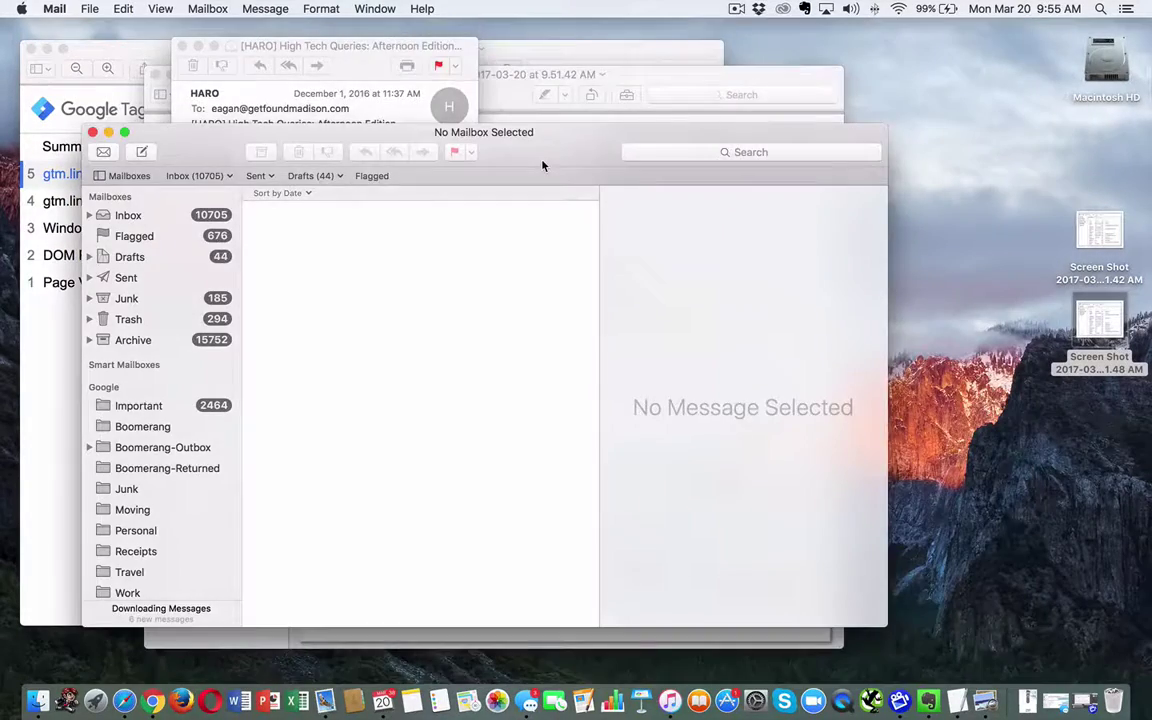
key("super+h")
key("ctrl+Right")
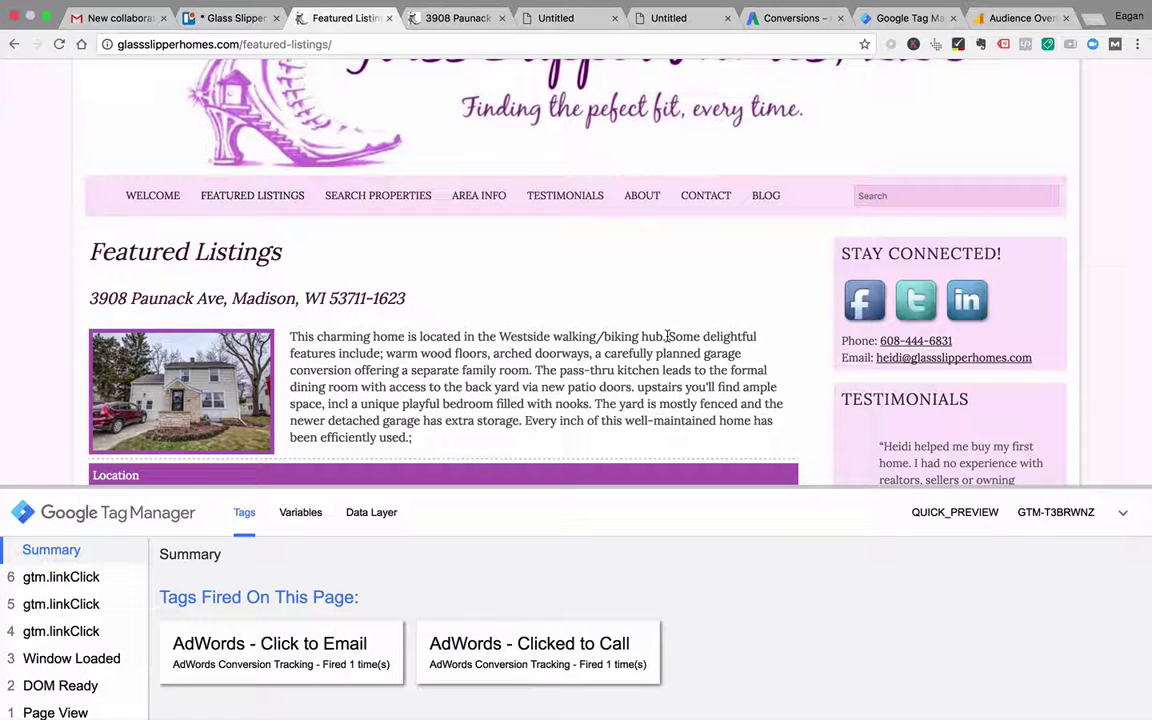
Close the three extra tabs opened by the link tests and leave preview mode in Google Tag Manager.
scroll(676, 300, "up", 2)
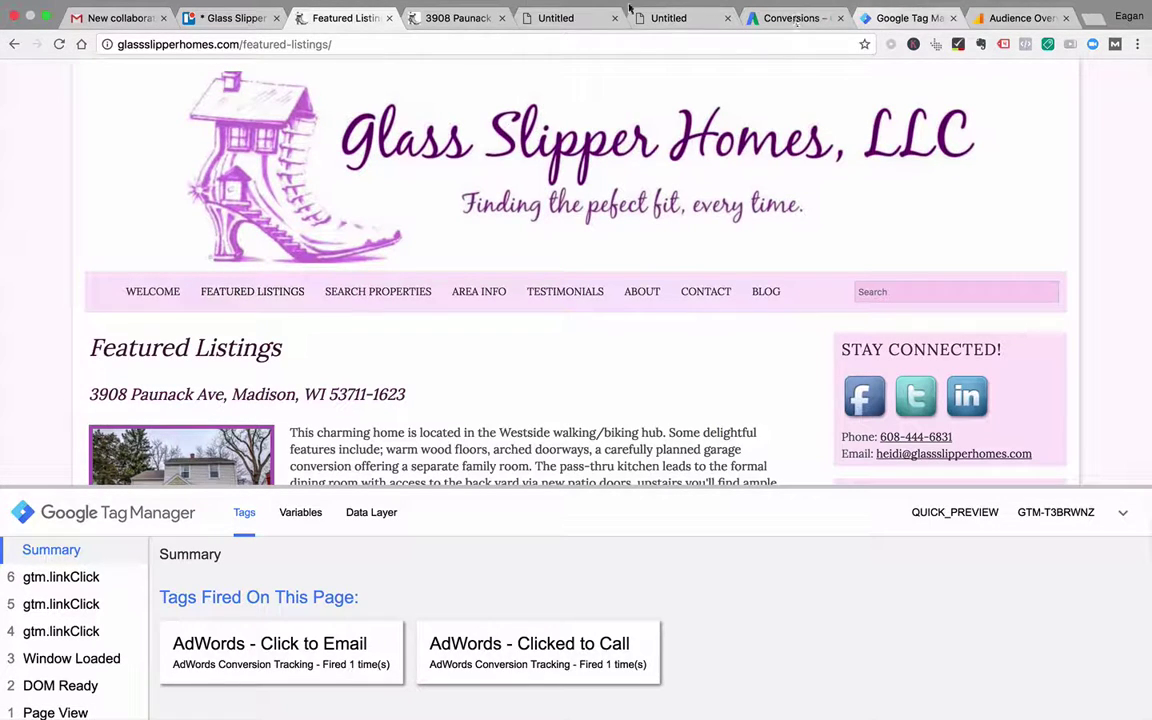
left_click(502, 18)
left_click(502, 18)
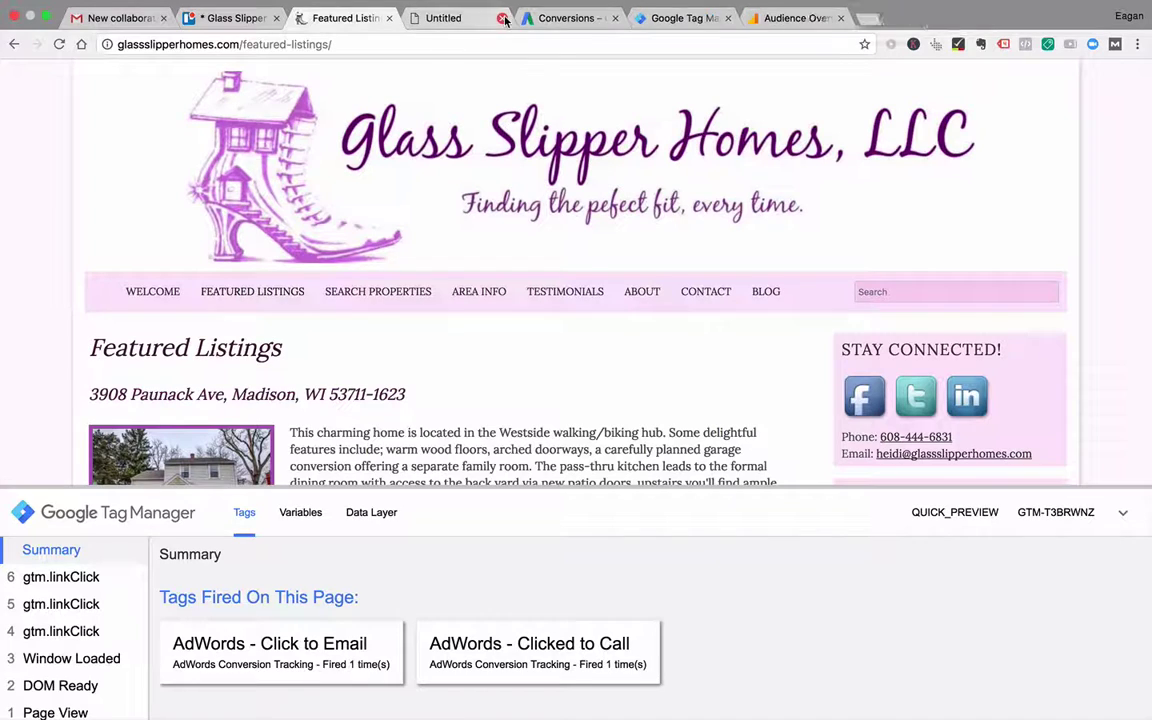
left_click(502, 18)
left_click(562, 18)
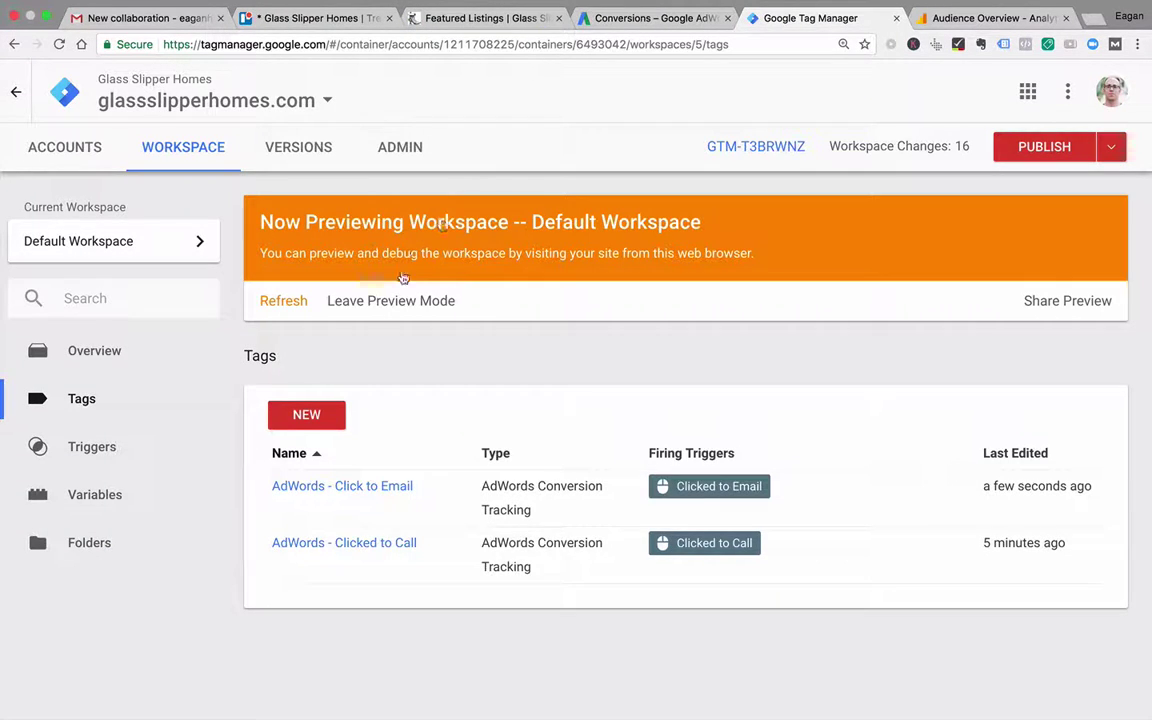
left_click(382, 301)
left_click(460, 270)
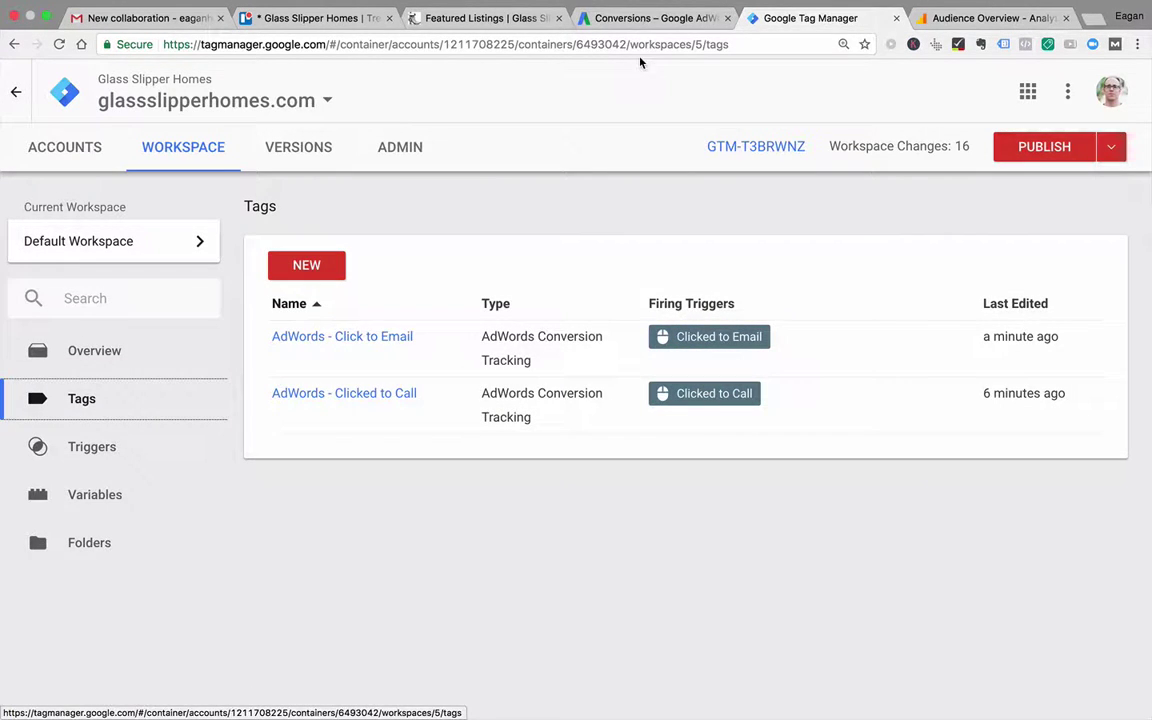
Finish the Clicked to Email conversion setup in Google AdWords and start a new conversion action with Website as its source.
left_click(643, 18)
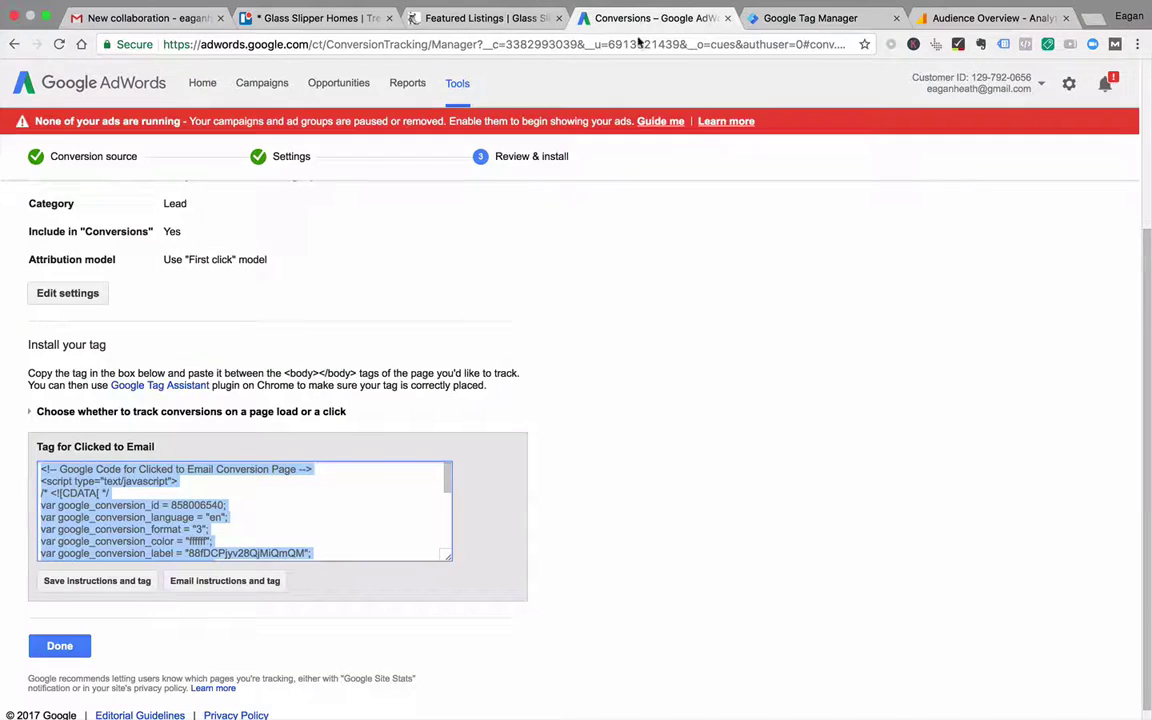
left_click(61, 647)
left_click(427, 427)
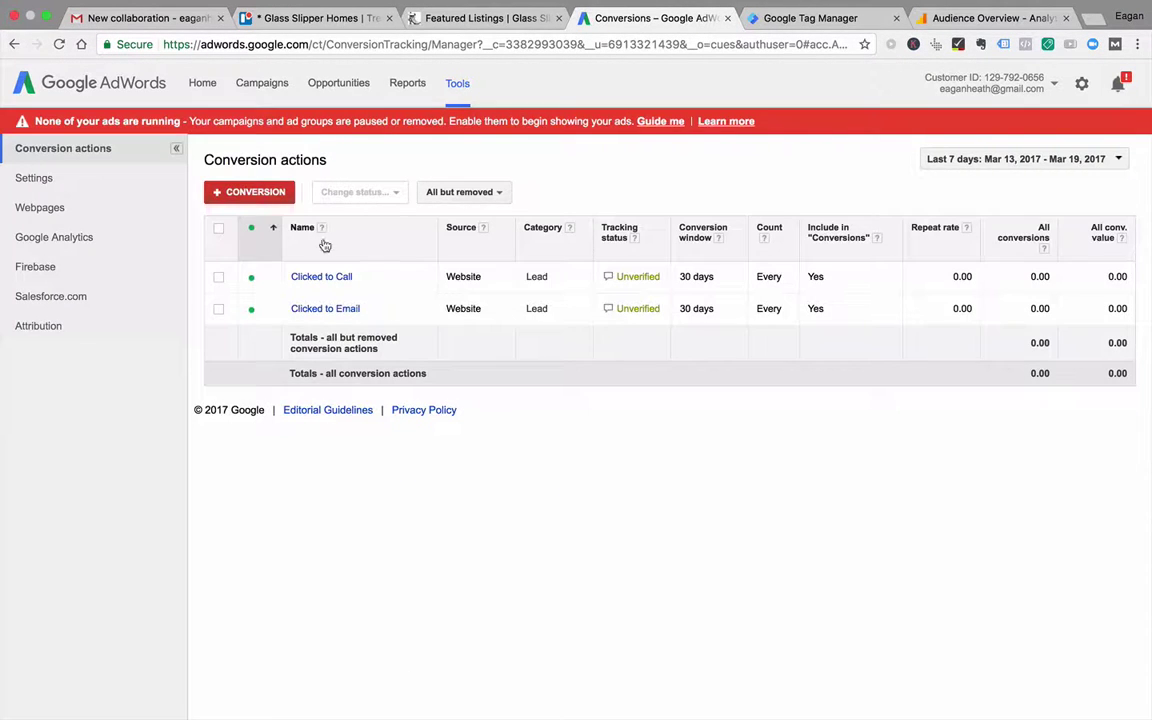
left_click(272, 193)
left_click(154, 429)
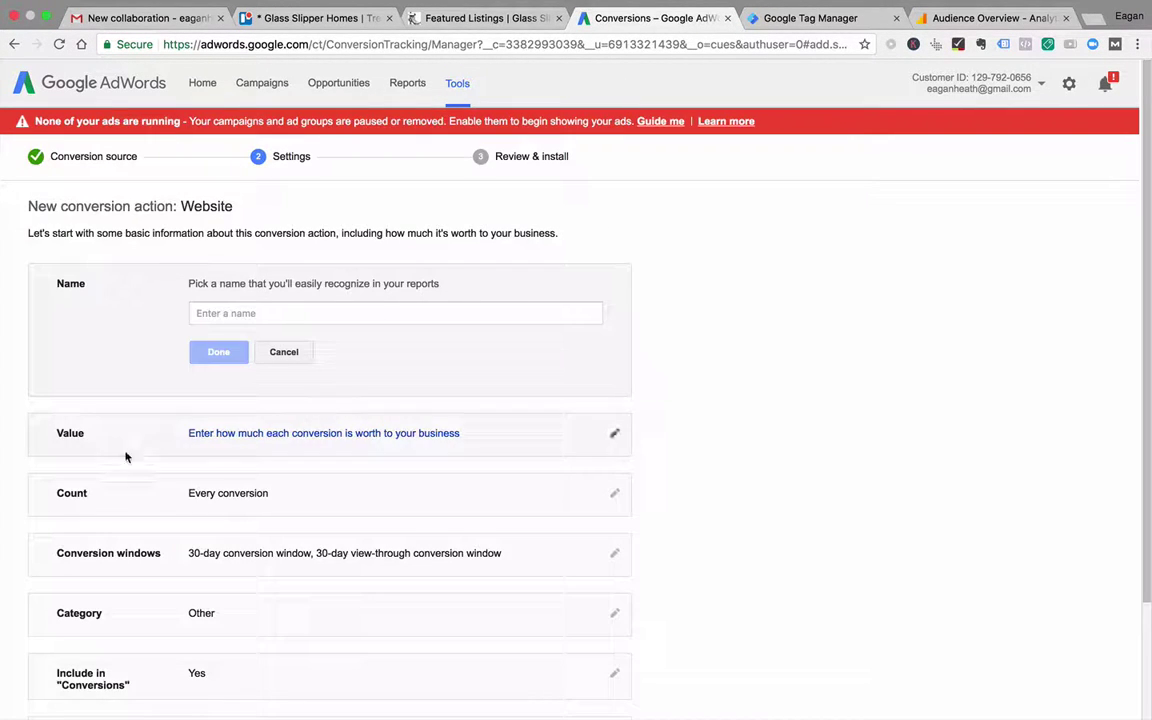
Name the new conversion action "Contact Form Submission".
left_click(228, 313)
type("Form")
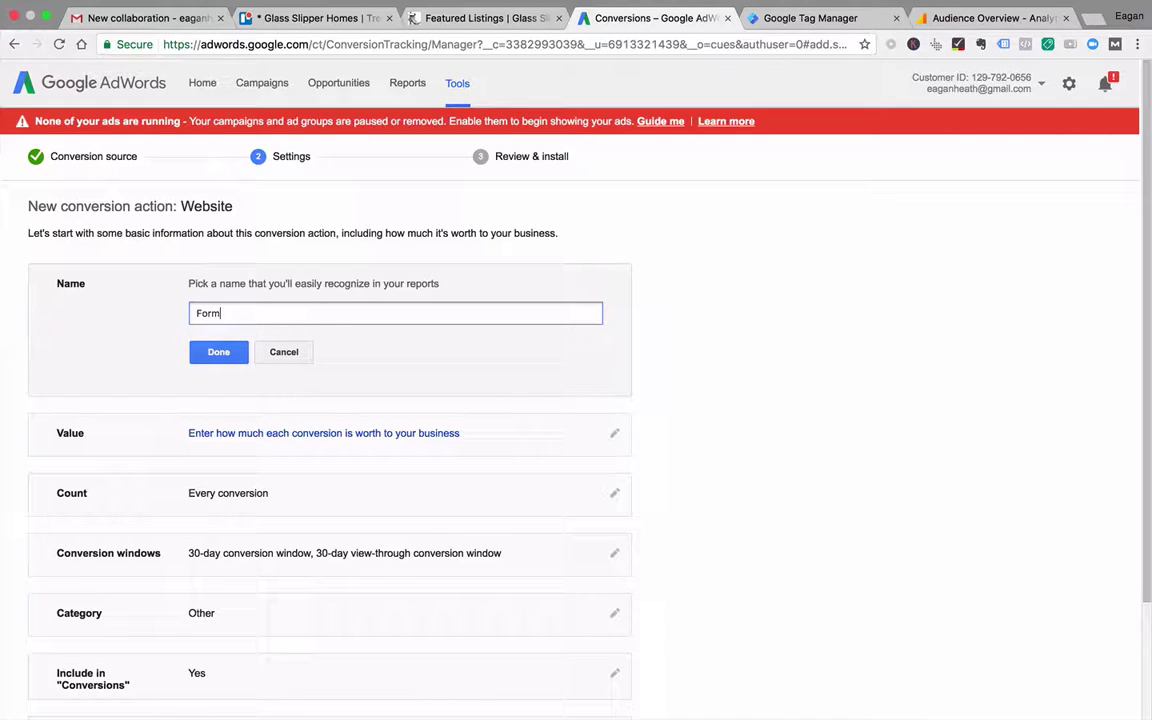
type("Con")
type("mission")
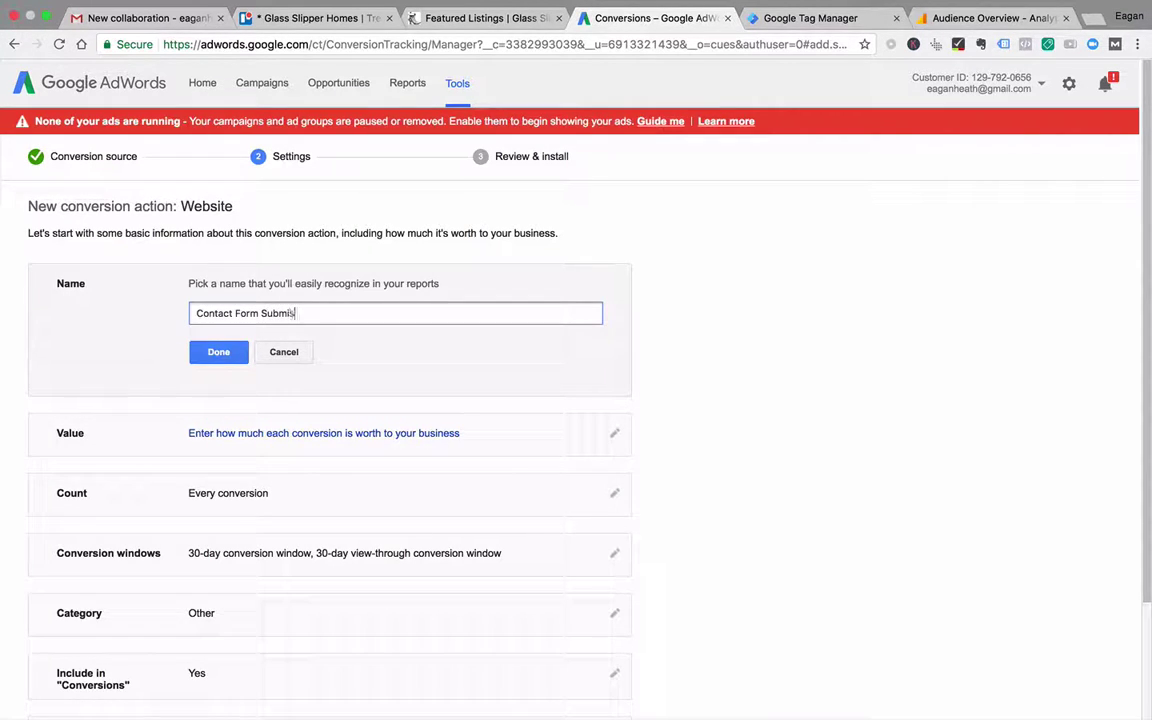
left_click(221, 353)
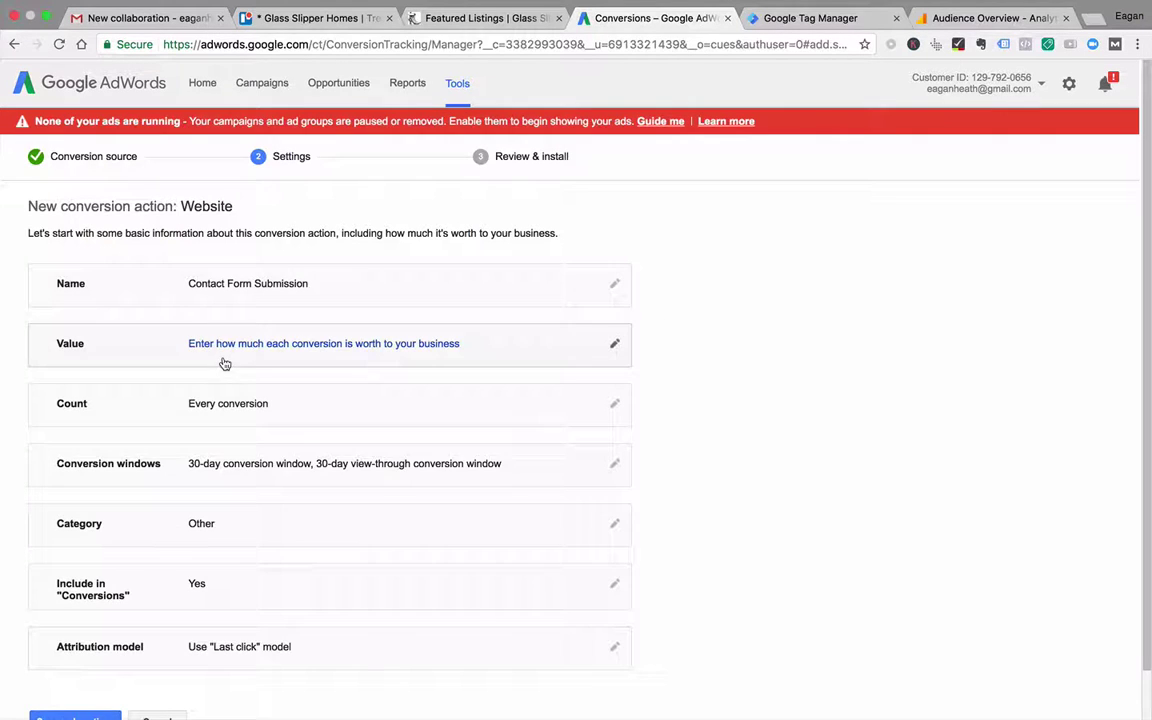
Set the conversion action to not assign a value and choose Lead as its category.
left_click(237, 349)
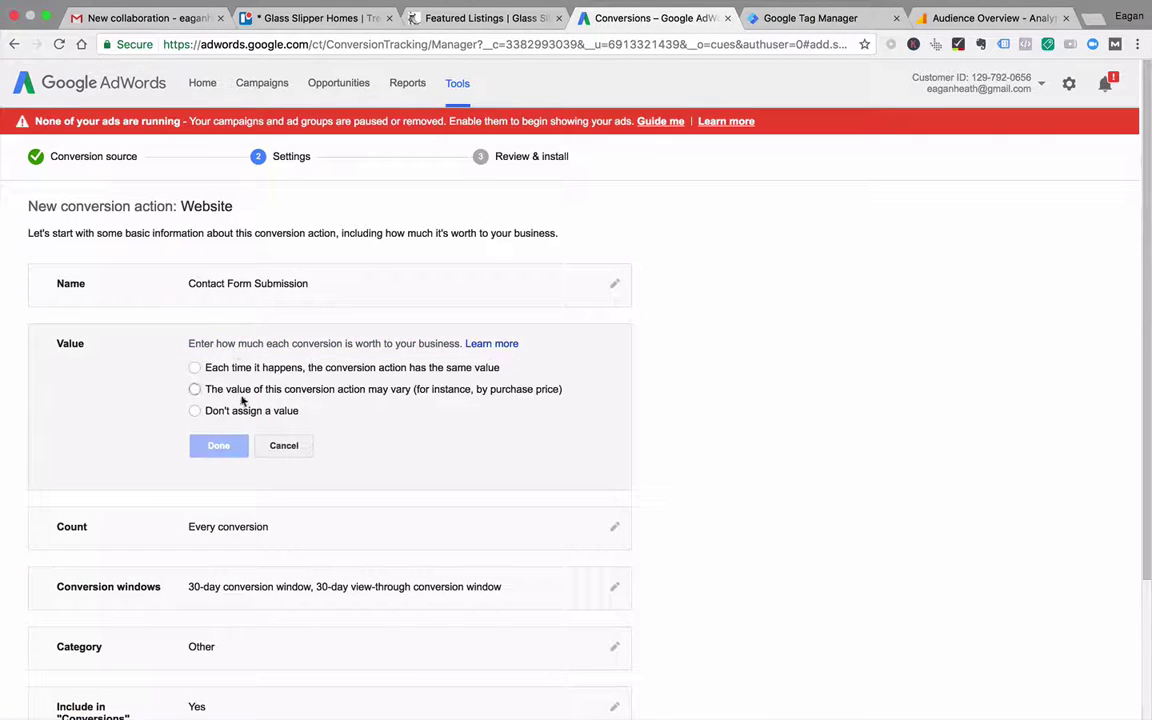
left_click(195, 411)
left_click(219, 497)
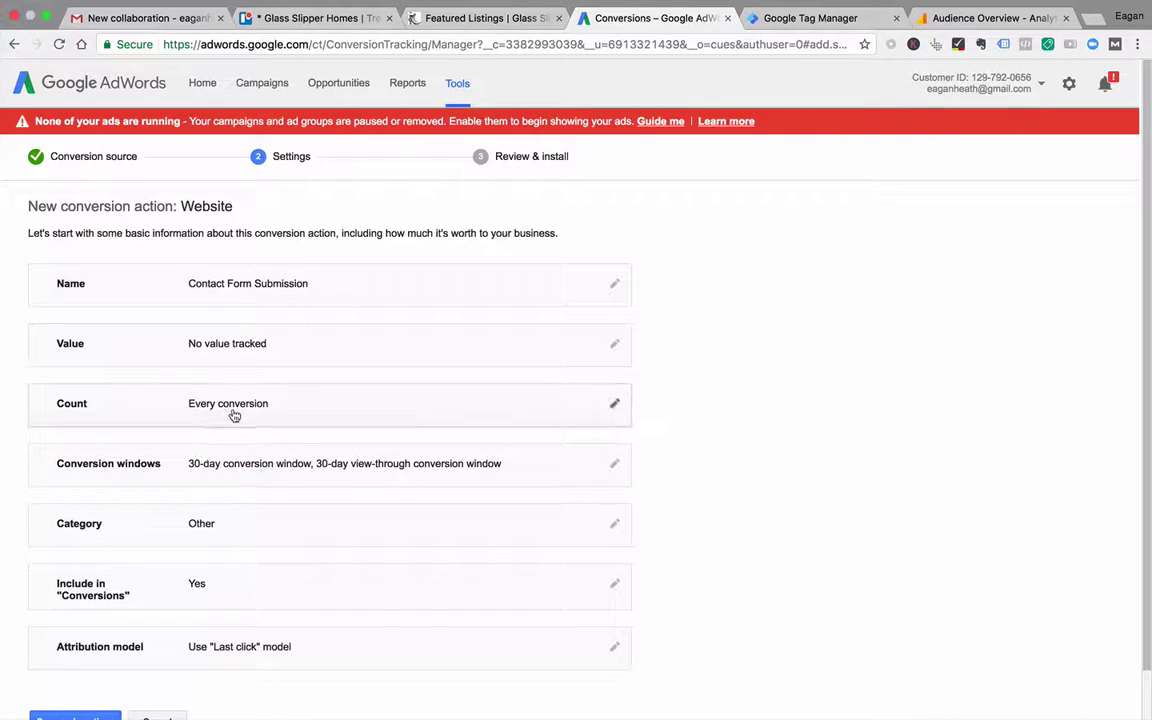
left_click(218, 528)
left_click(213, 559)
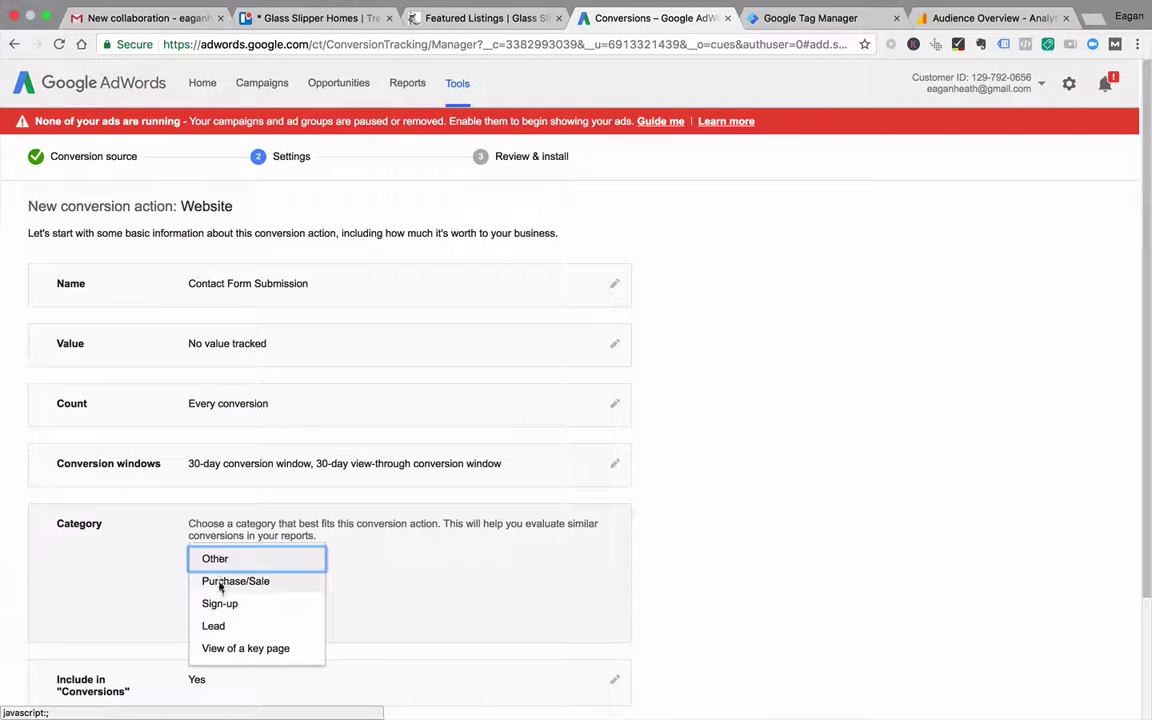
left_click(218, 626)
left_click(218, 598)
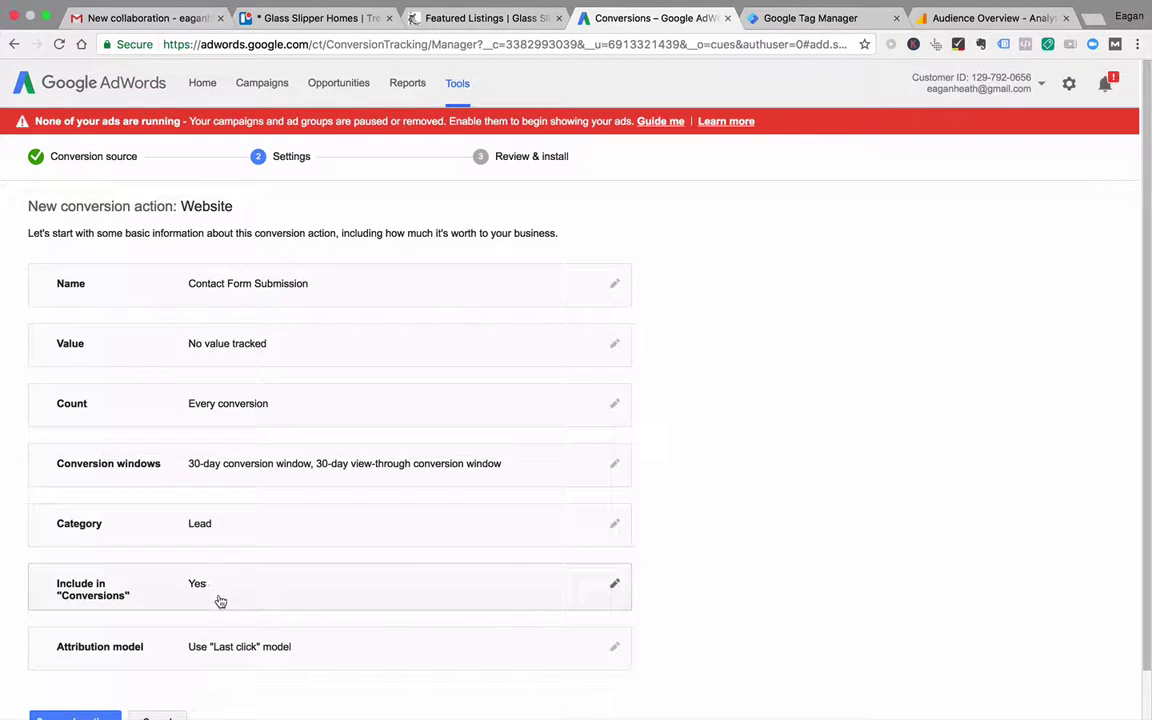
Set the attribution model to First click and save the Contact Form Submission conversion action.
scroll(250, 590, "down", 2)
left_click(260, 590)
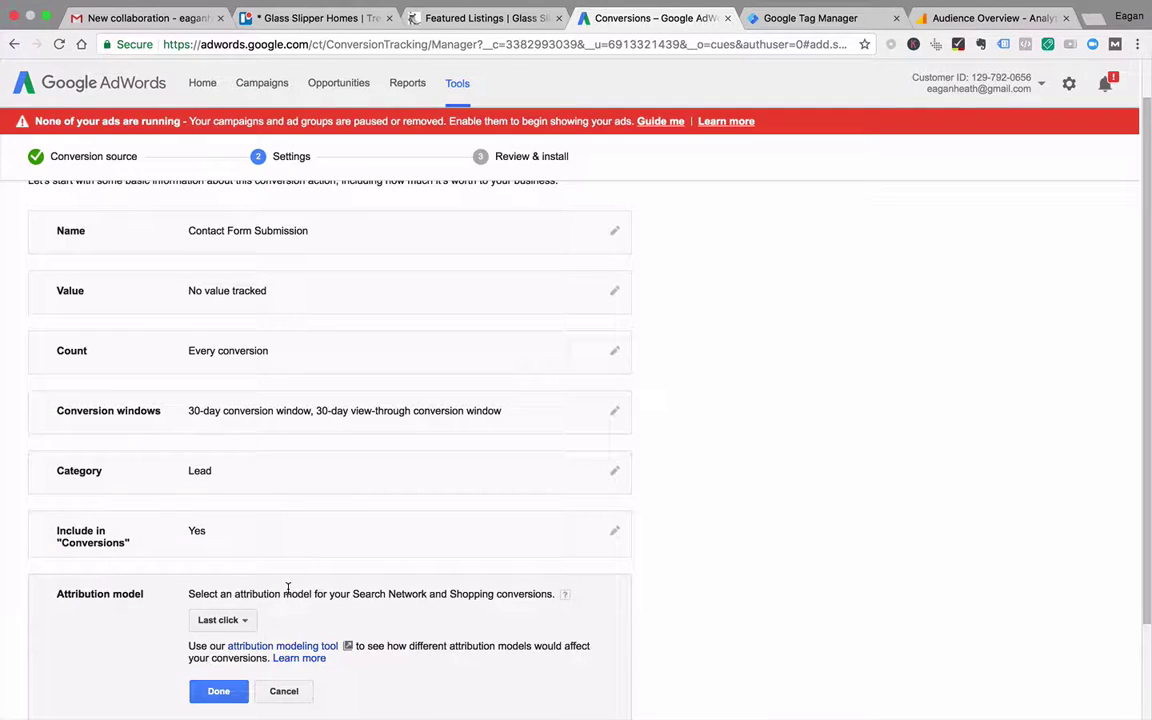
left_click(221, 620)
left_click(241, 534)
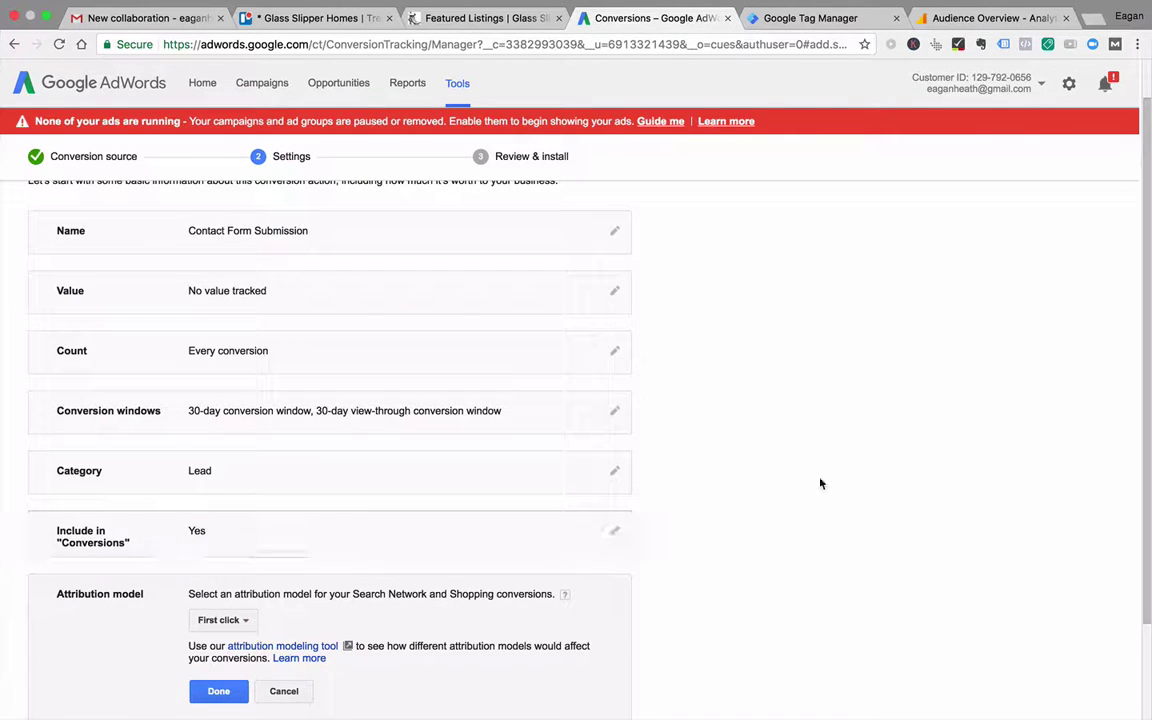
scroll(600, 478, "down", 2)
left_click(220, 590)
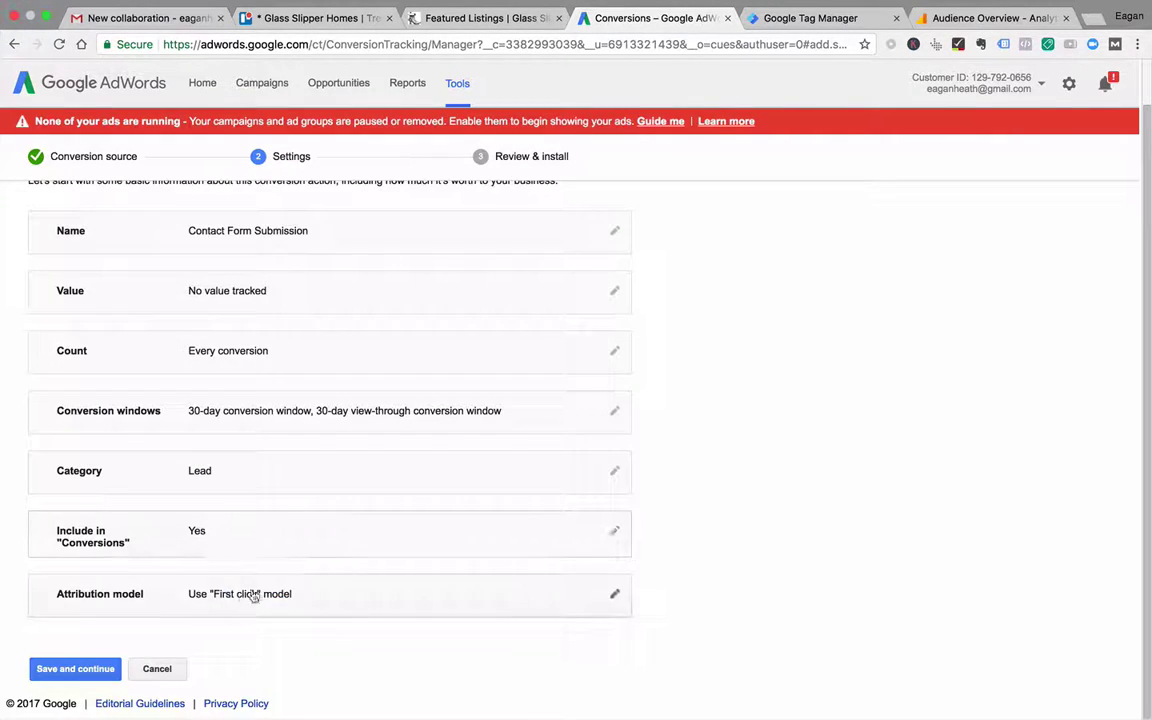
left_click(78, 668)
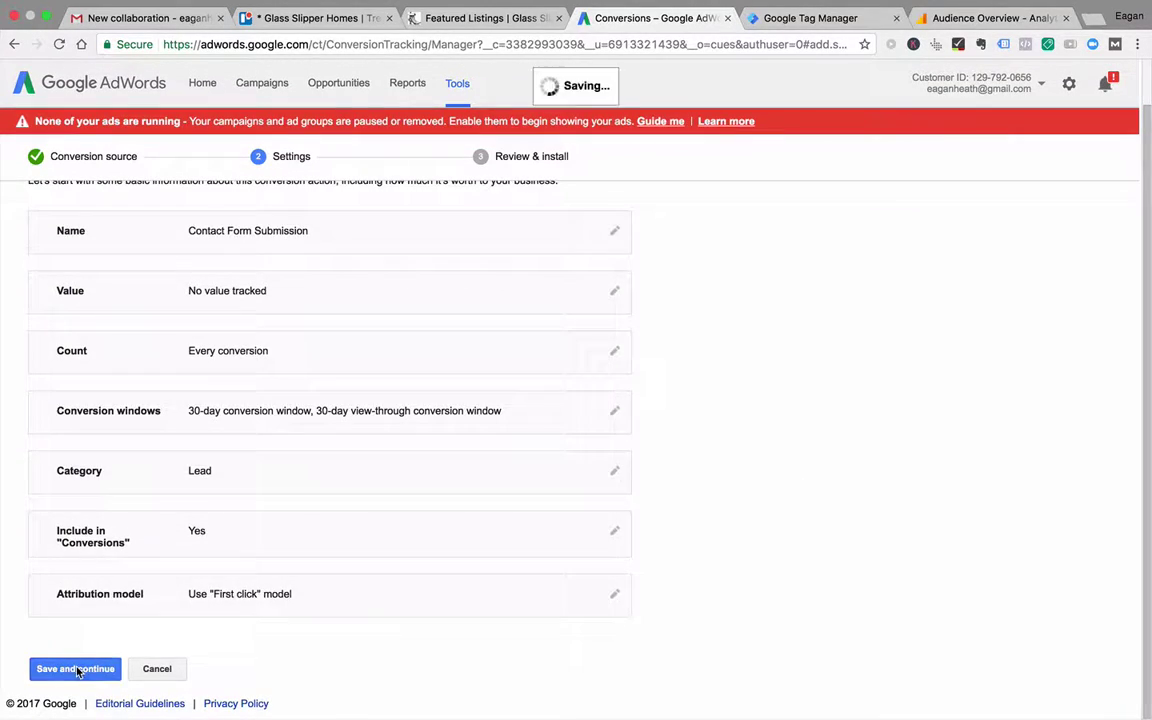
Copy the Contact Form Submission tag code and paste it below the Clicked to Email code in the untitled TextEdit document.
scroll(406, 501, "down", 4)
left_click(386, 501)
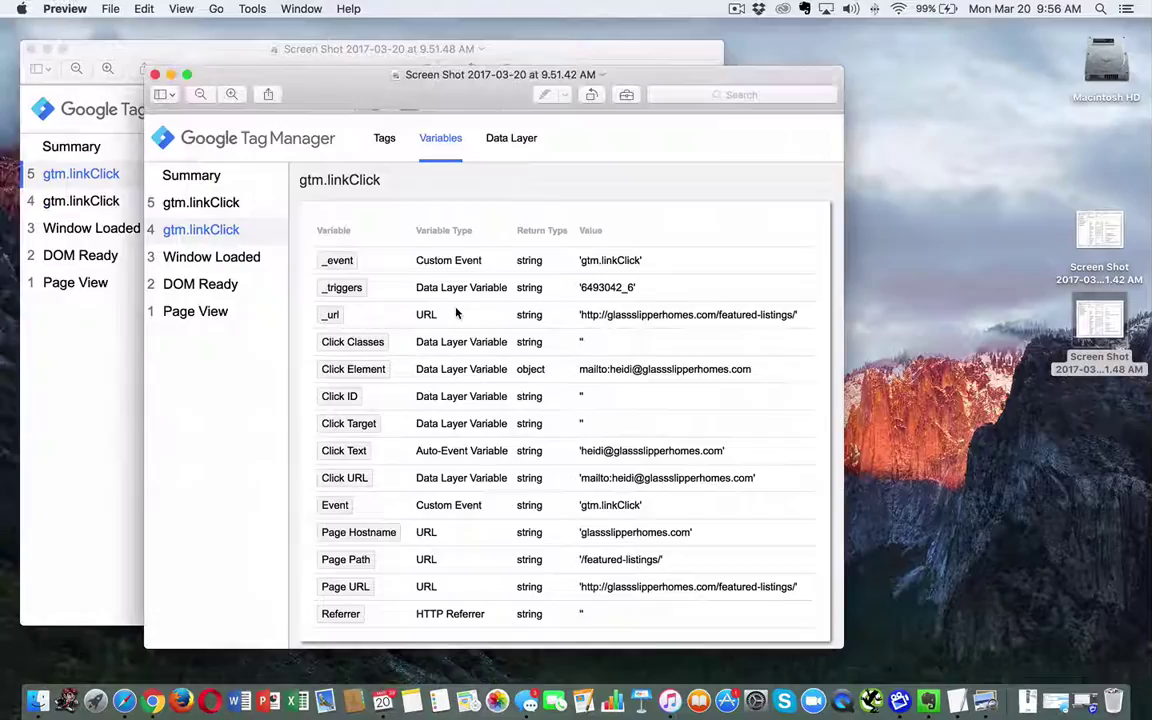
key("ctrl+Up")
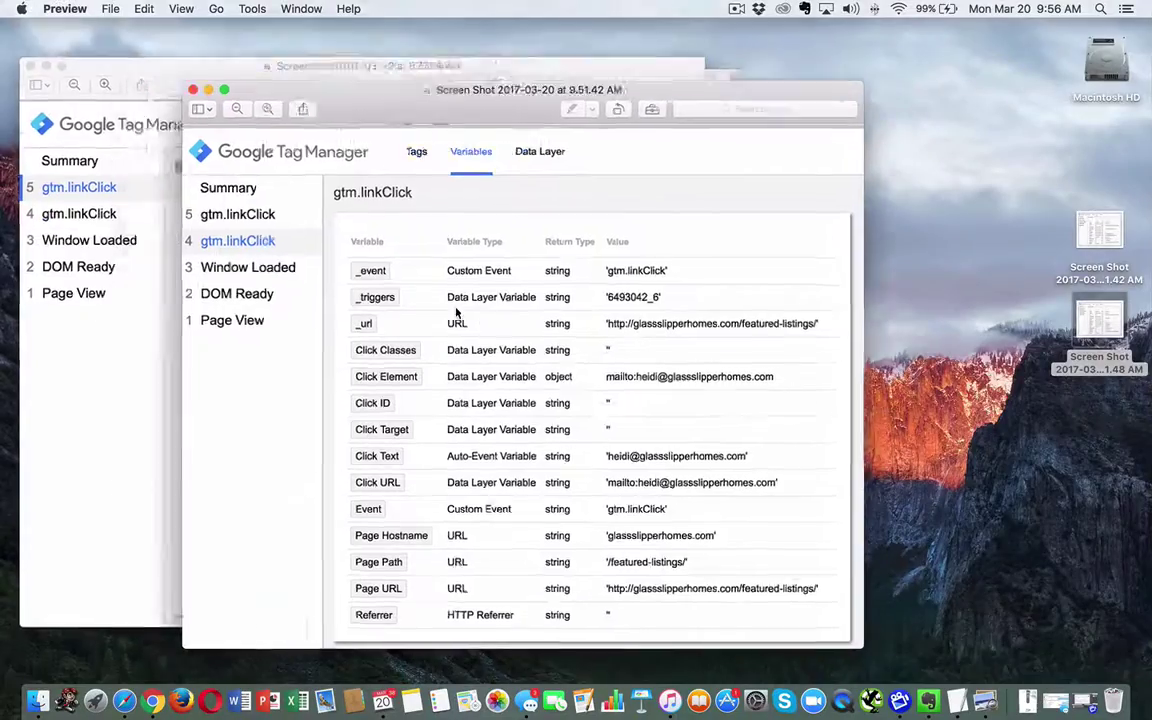
left_click(573, 240)
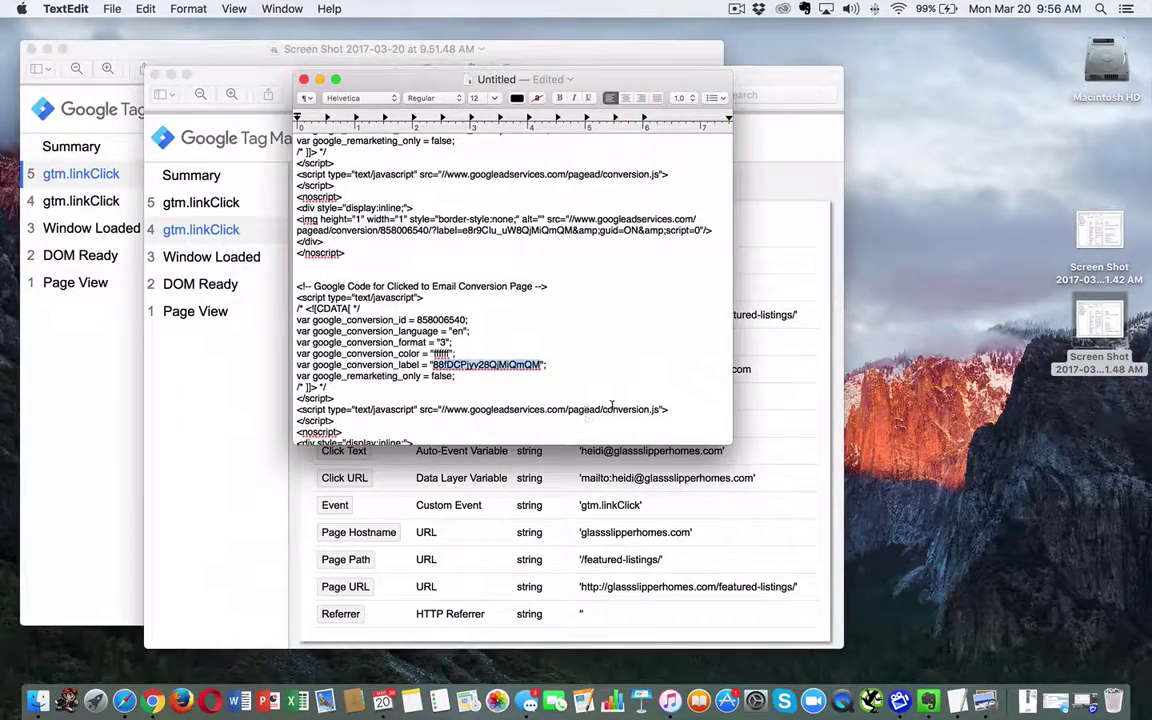
scroll(612, 405, "down", 10)
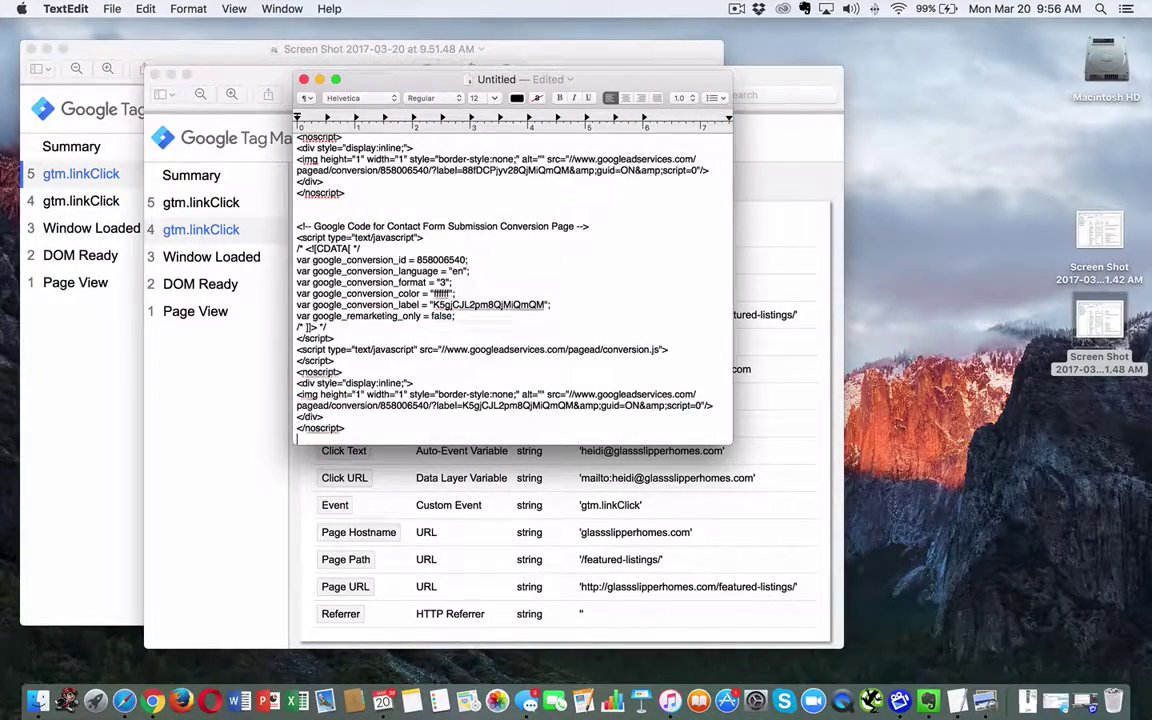
Copy the google_conversion_id value from the Contact Form Submission code and return to AdWords in Chrome.
double_click(433, 259)
key("ctrl+c")
key("ctrl+Right")
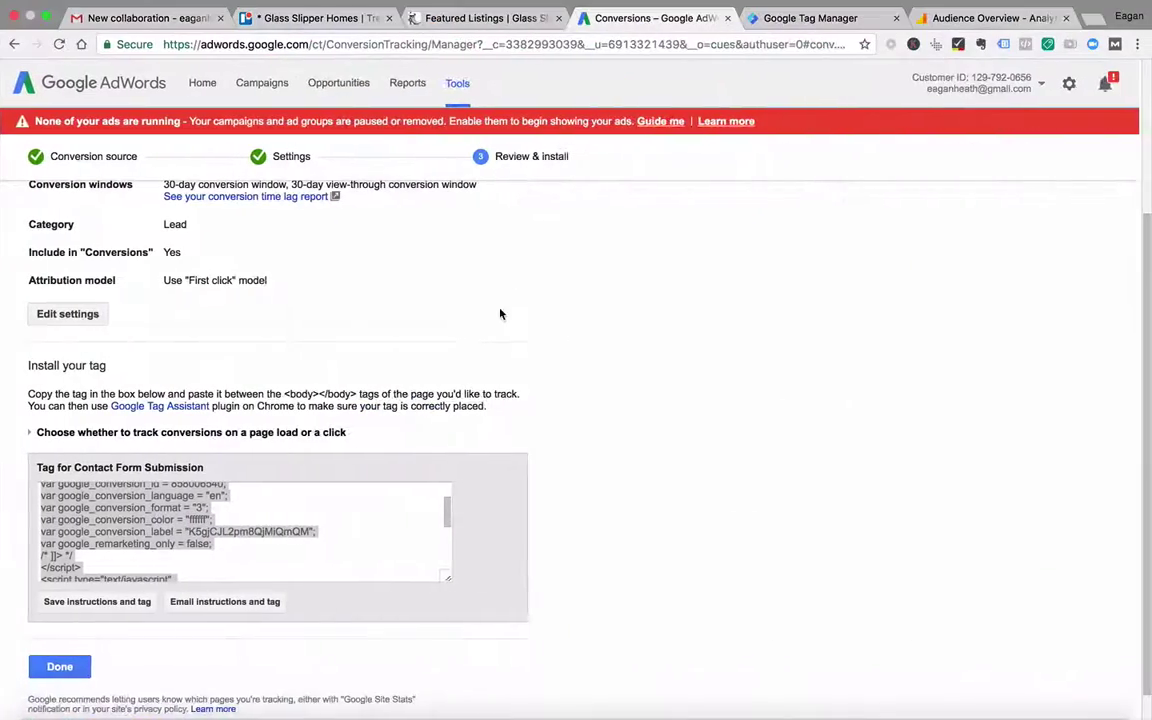
Finish the Contact Form Submission conversion setup in AdWords and switch to Google Tag Manager.
left_click(62, 667)
left_click(441, 431)
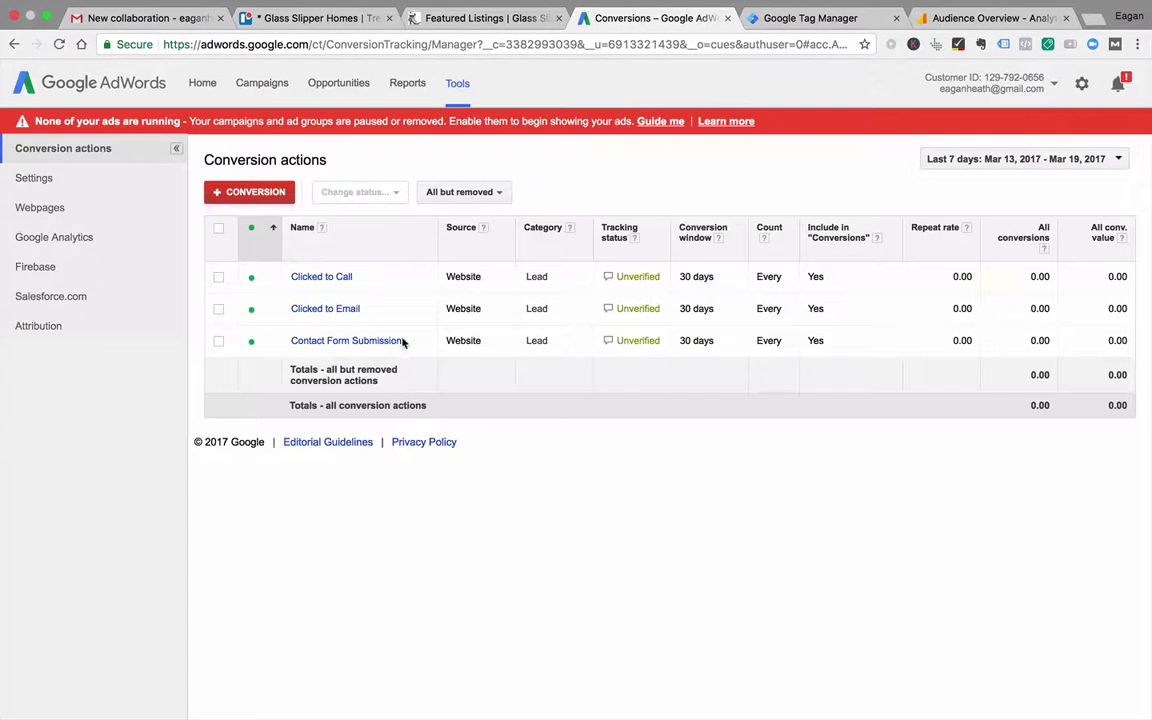
left_click(786, 19)
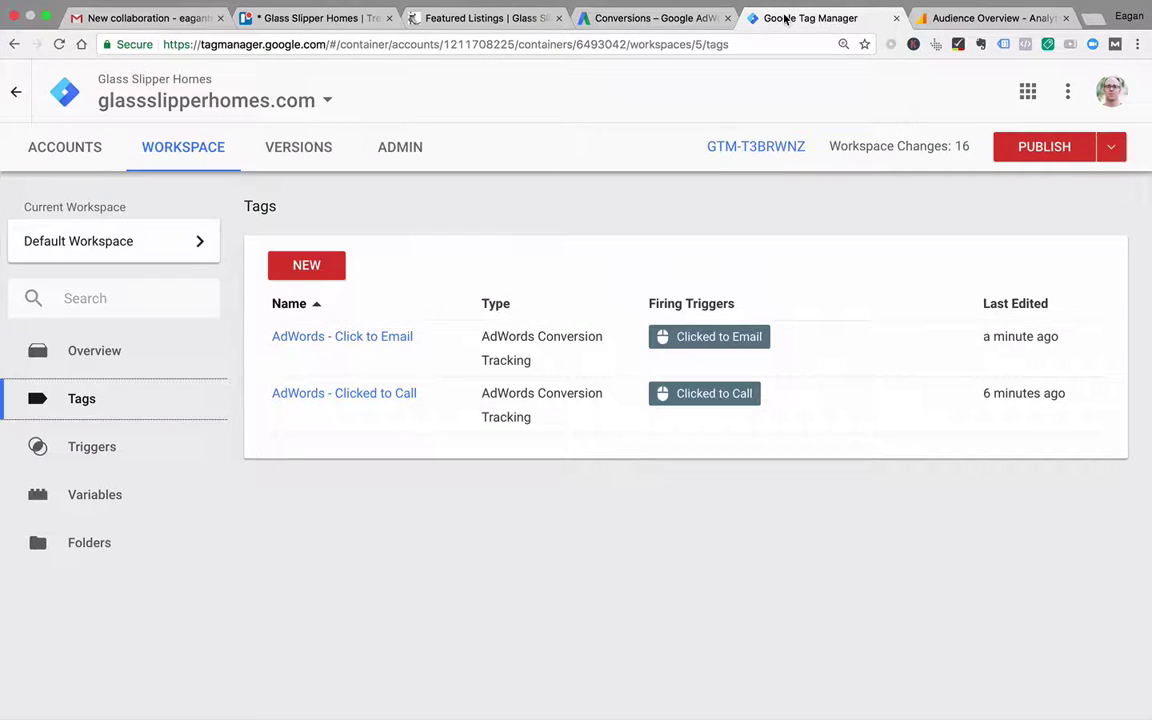
Create a new tag named "AdWords - Contact Form Submission".
left_click(301, 266)
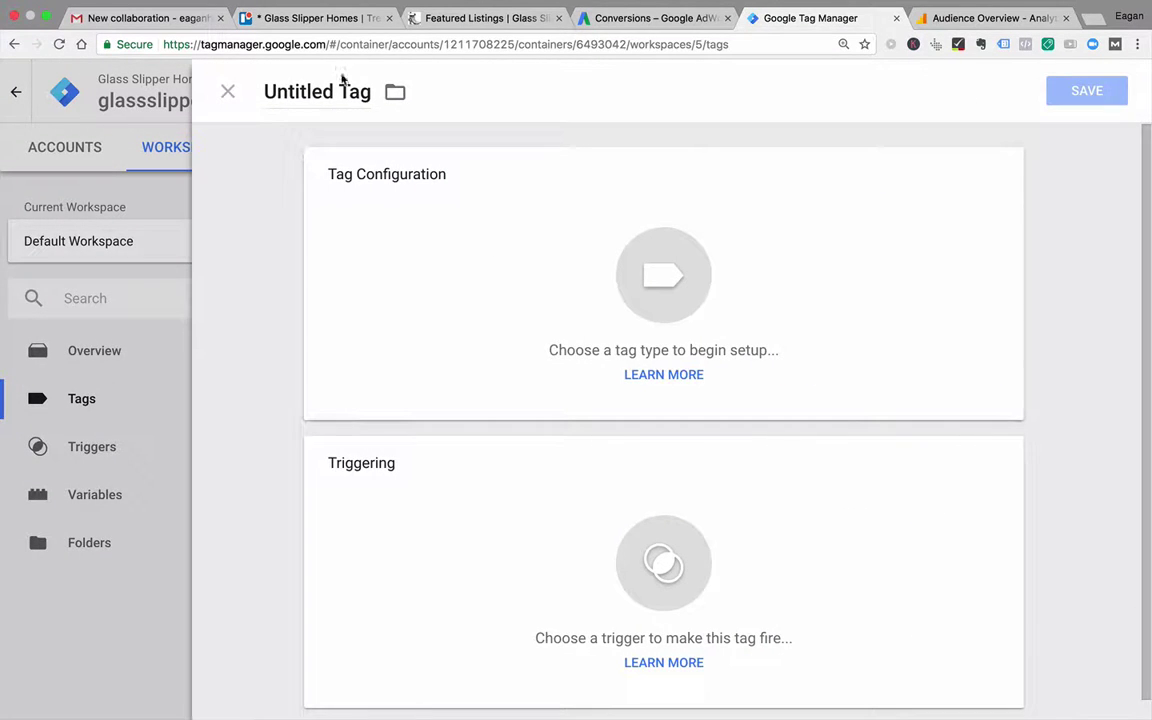
double_click(317, 91)
left_click(317, 91)
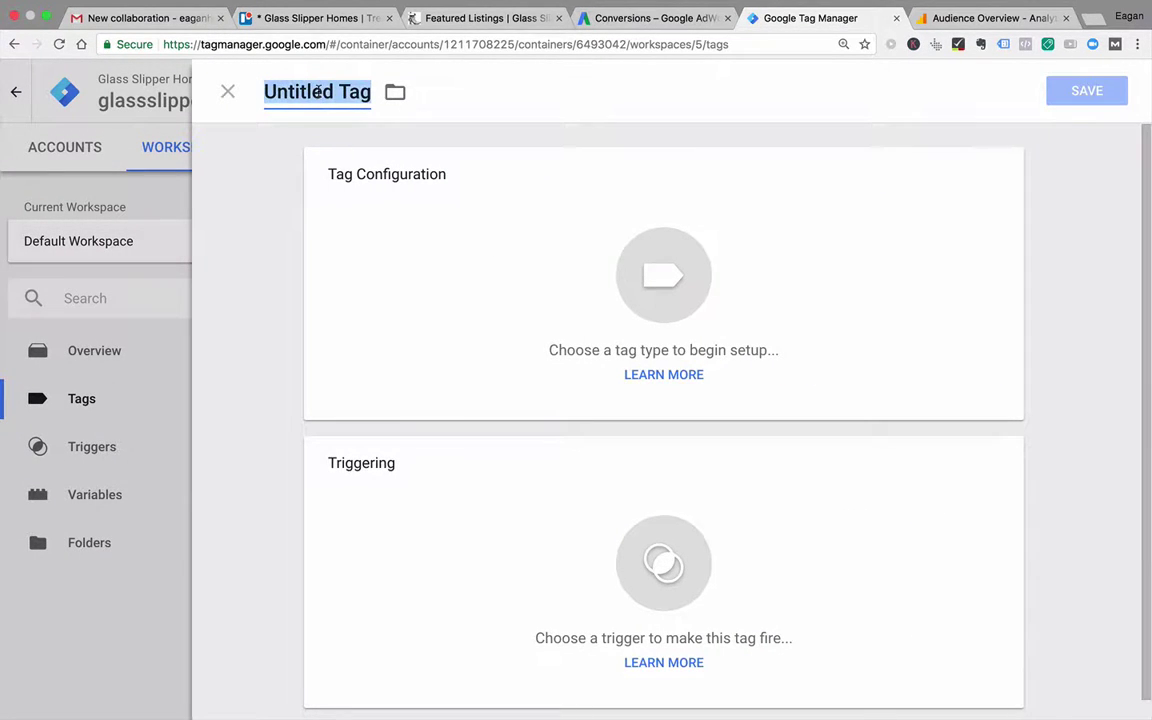
type("AdWords")
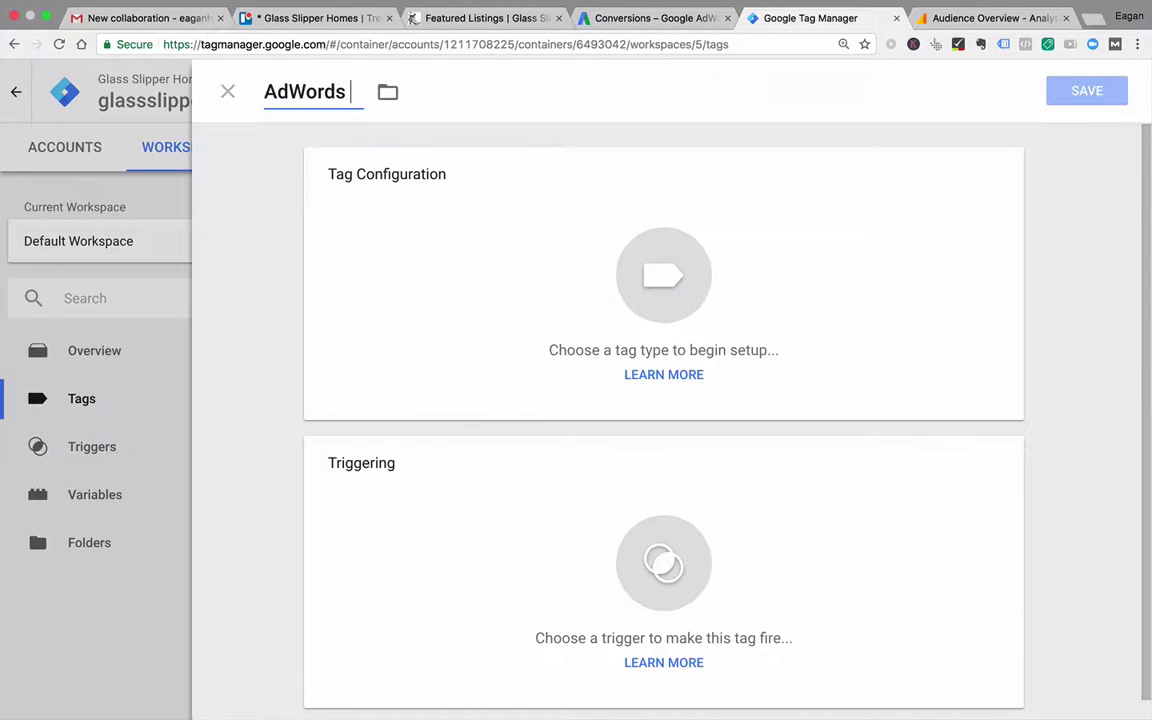
type(" - Co")
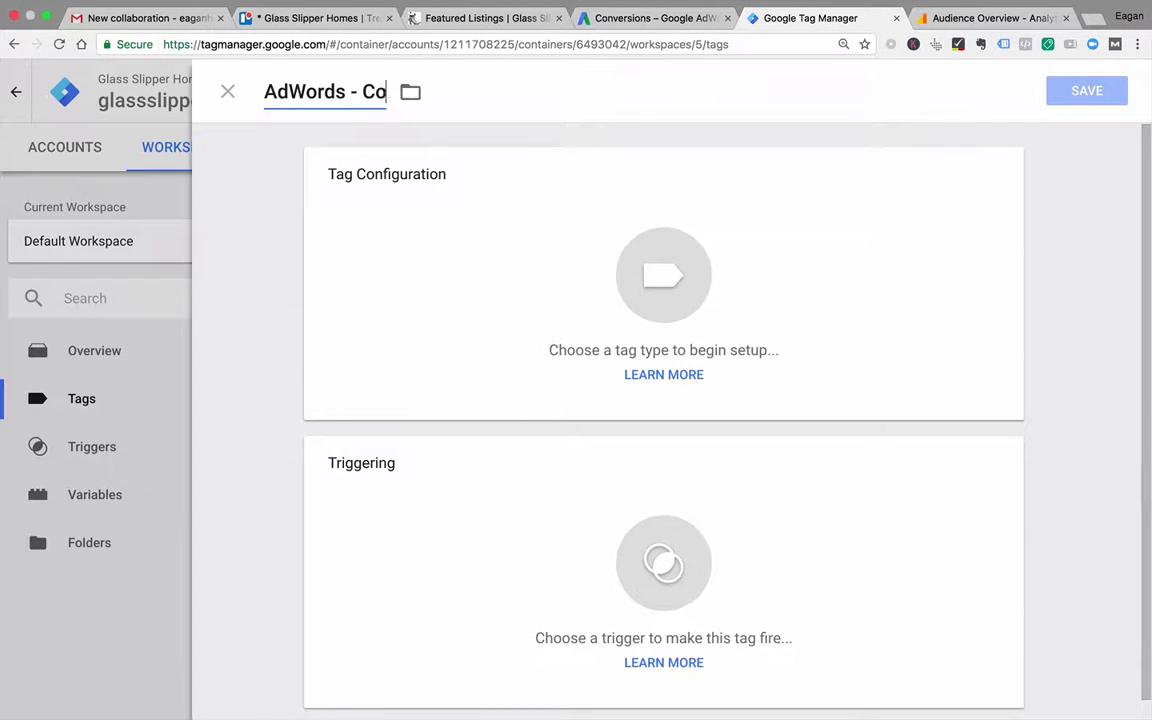
type("ntact Form Submission")
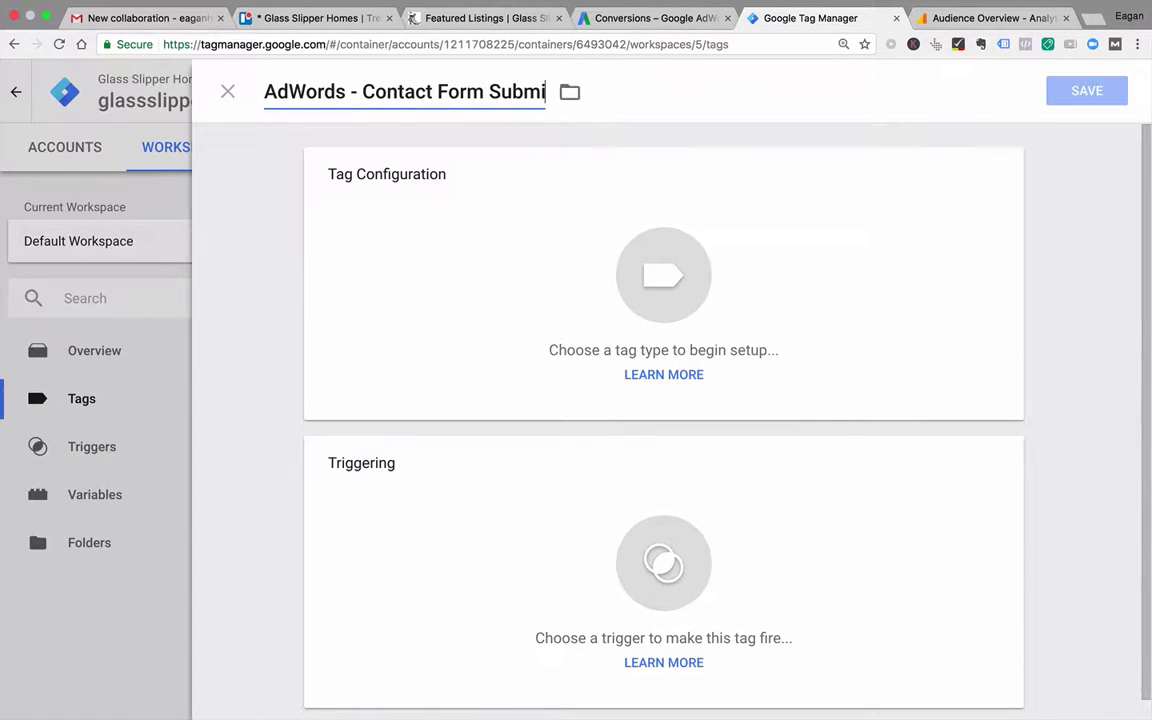
Set the tag type to AdWords Conversion Tracking and paste the copied value as its Conversion ID.
left_click(354, 277)
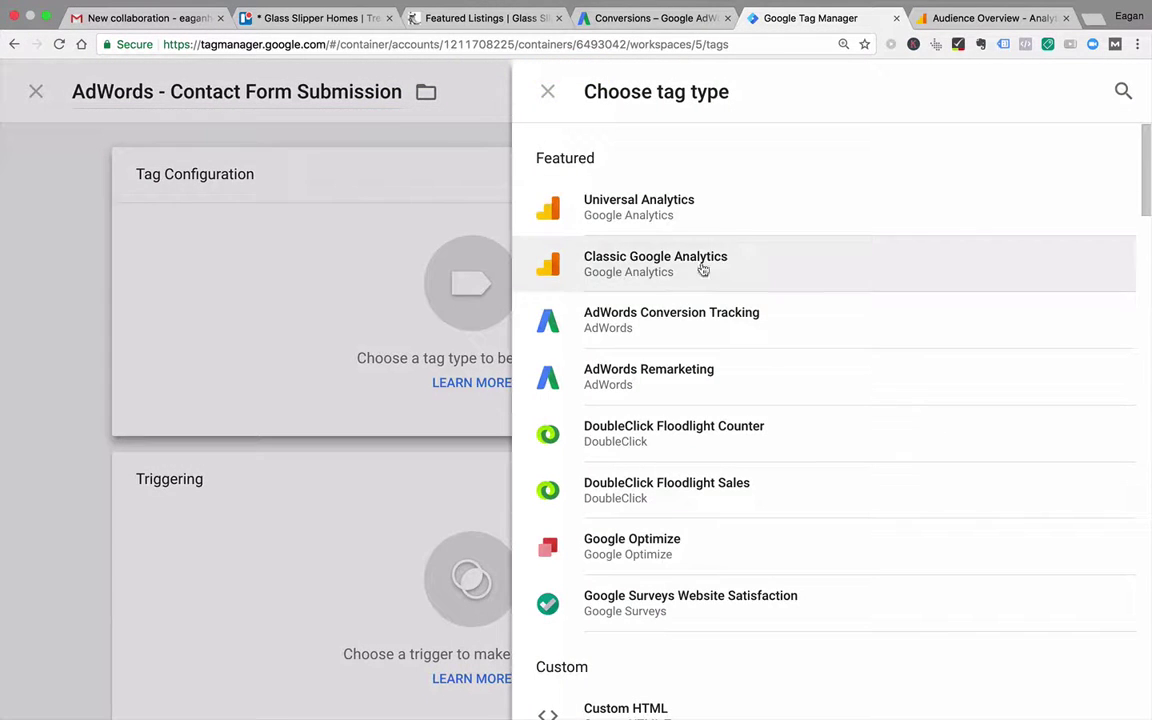
left_click(681, 321)
left_click(455, 342)
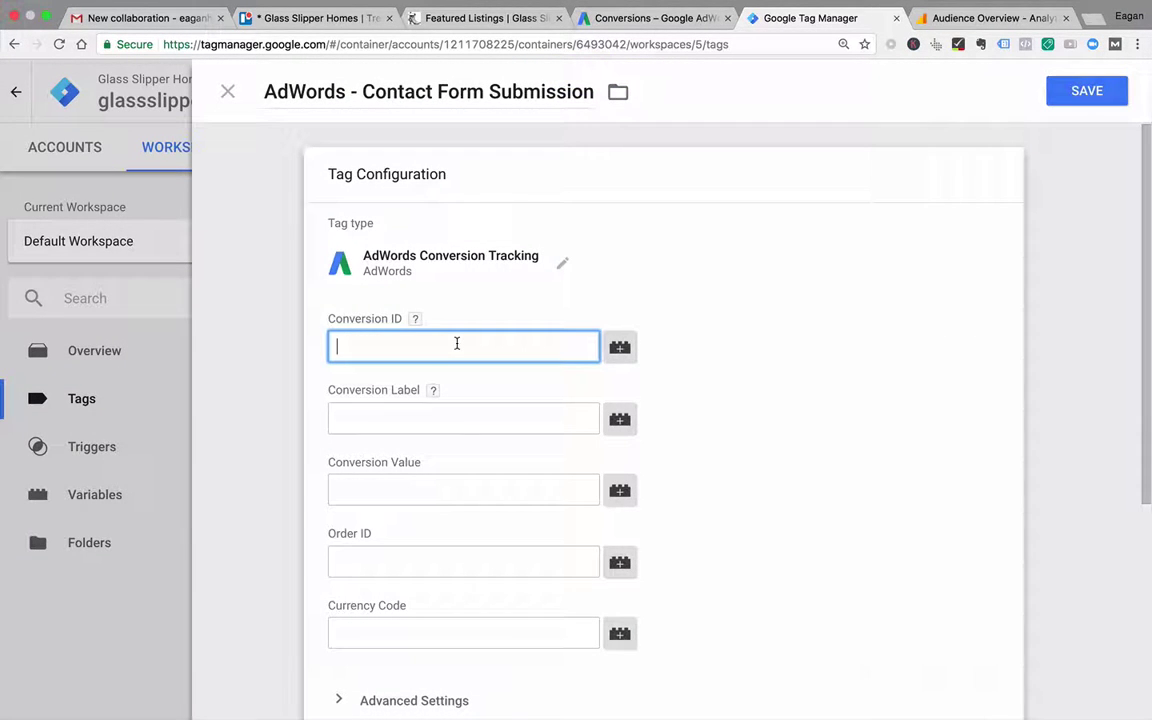
key("ctrl+v")
Copy the google_conversion_label value from the Contact Form Submission code in TextEdit and paste it as the tag's Conversion Label.
left_click(431, 420)
key("super+Tab")
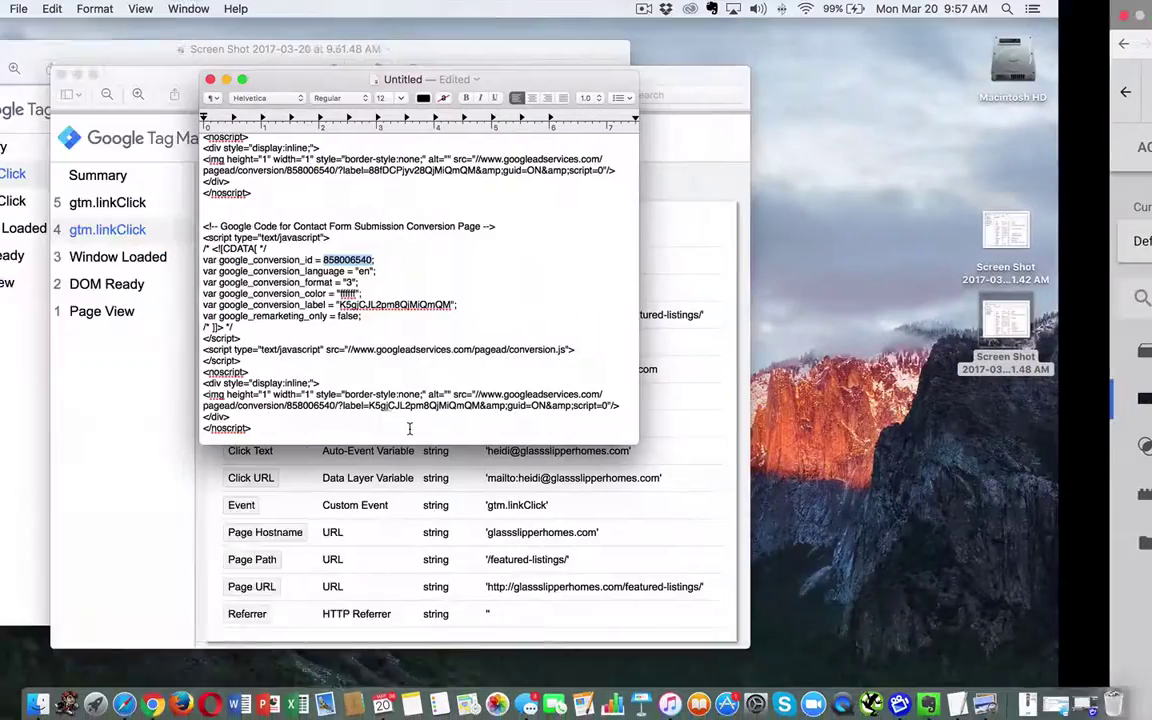
scroll(453, 377, "up", 1)
left_click_drag(433, 304, 546, 304)
key("super+c")
key("super+Tab")
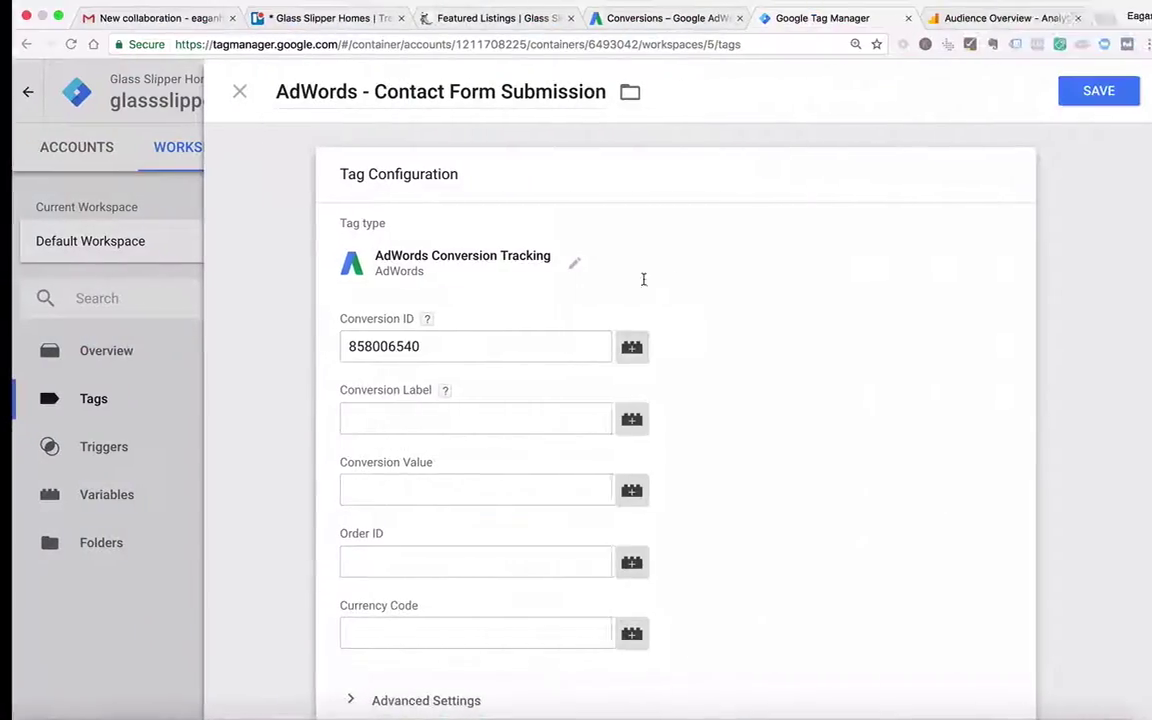
key("super+v")
Create a new firing trigger for the tag and name it "Contact Form Submission".
scroll(676, 388, "down", 5)
scroll(676, 388, "down", 2)
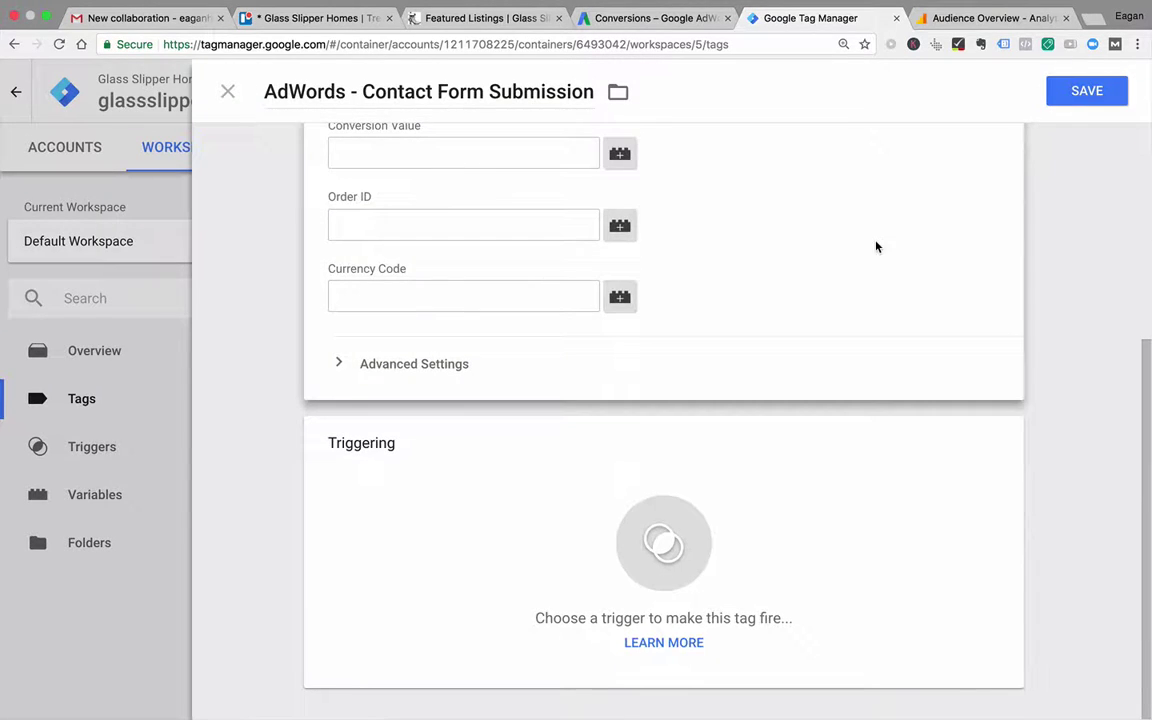
left_click(694, 501)
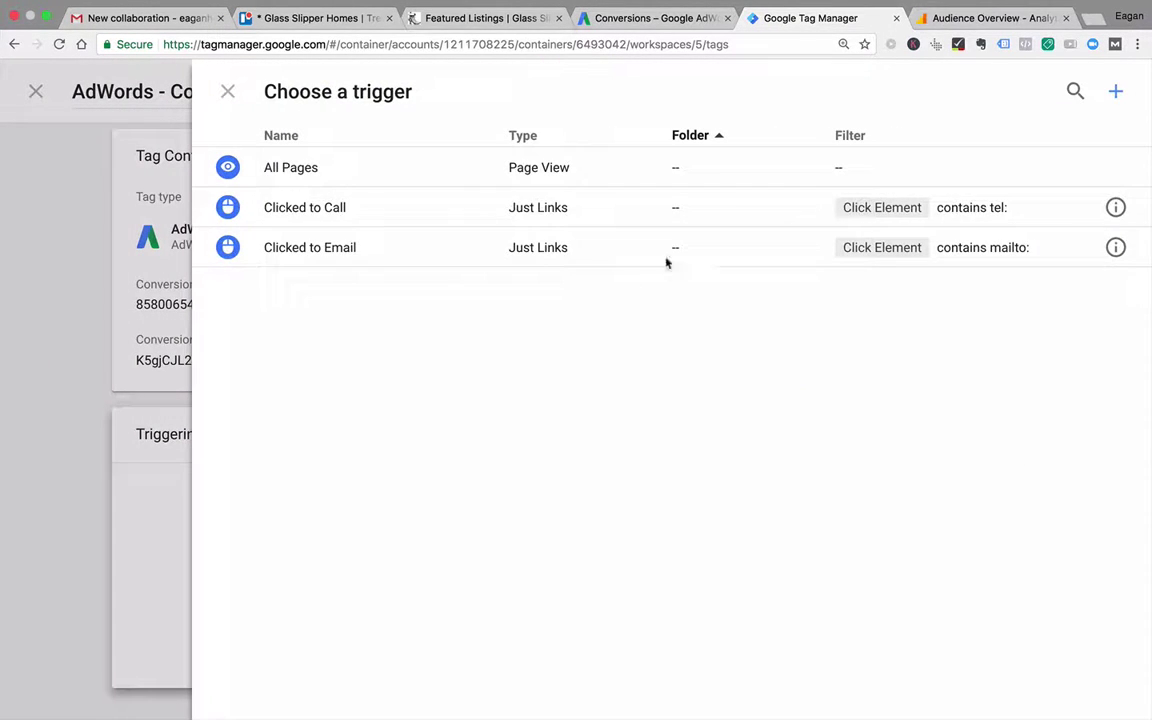
left_click(1115, 92)
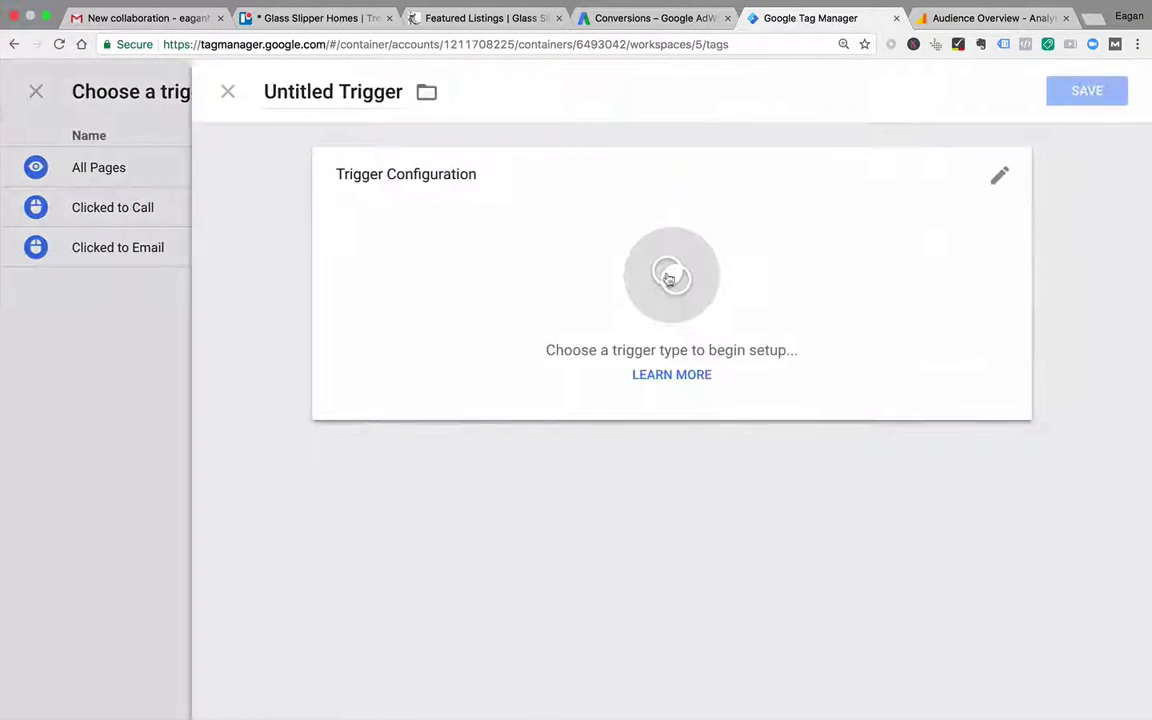
left_click(333, 91)
type("Con")
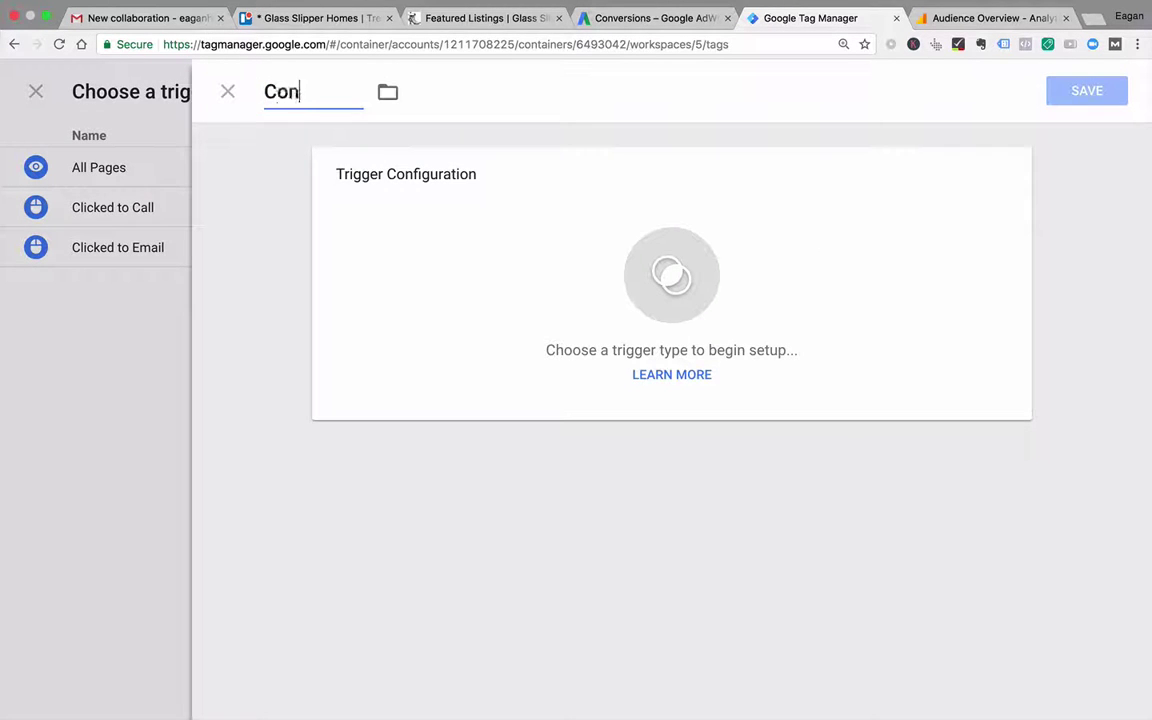
type("tact Form Sbu")
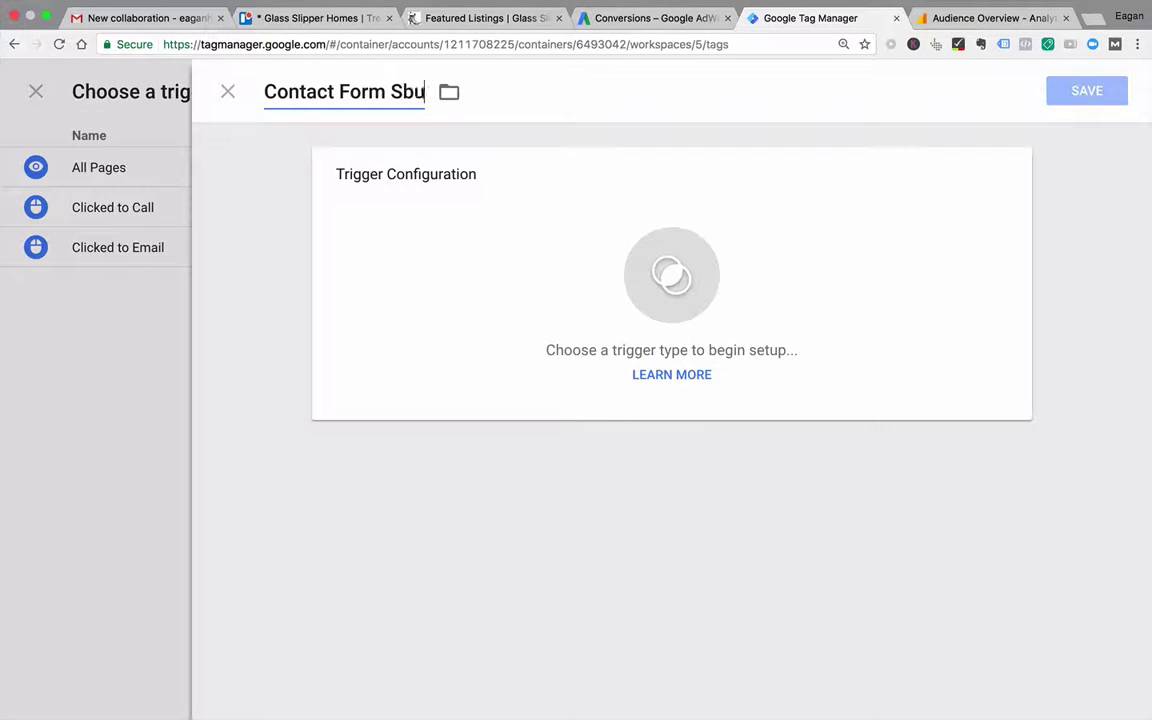
key("BackSpace")
key("BackSpace")
type("ubmi")
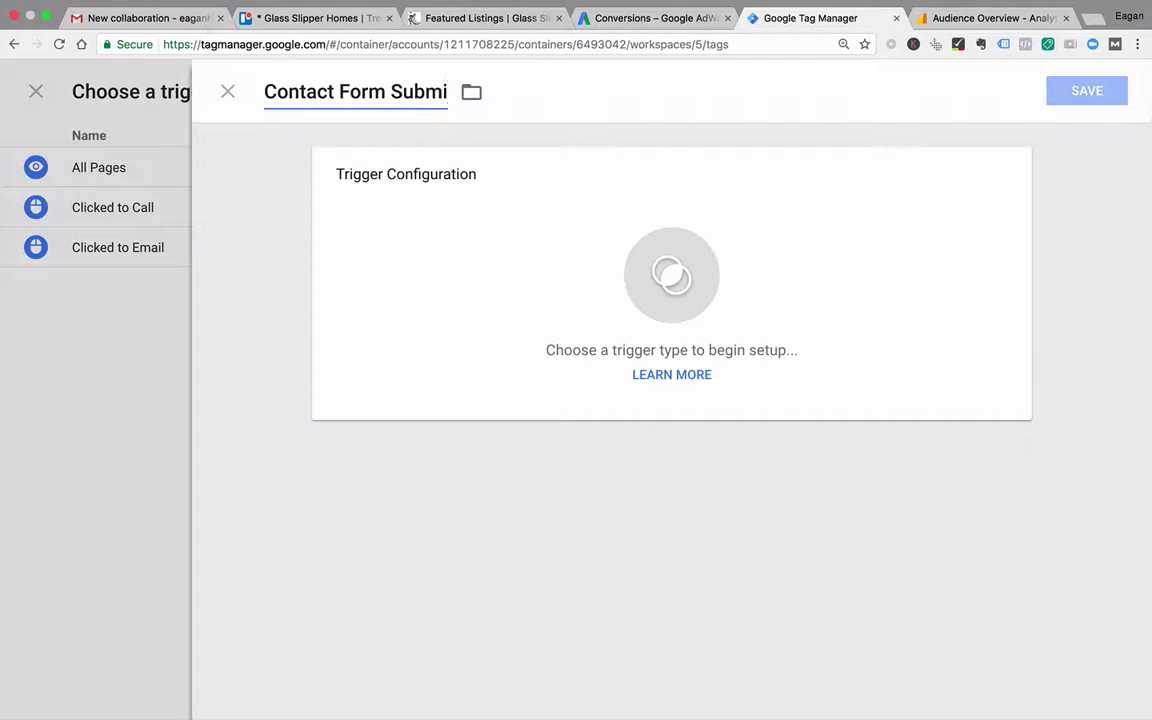
type("ssion")
Set the trigger type to Form Submission, keep it firing on All Forms, and save the trigger and the tag.
left_click(458, 206)
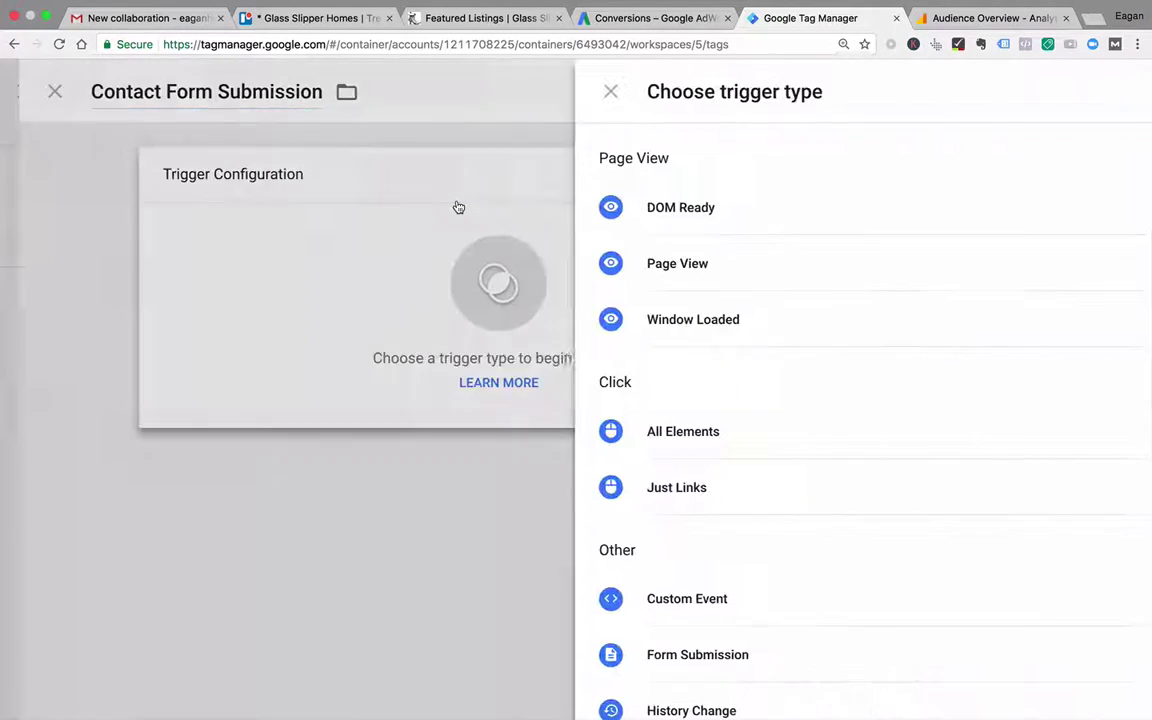
scroll(679, 352, "down", 3)
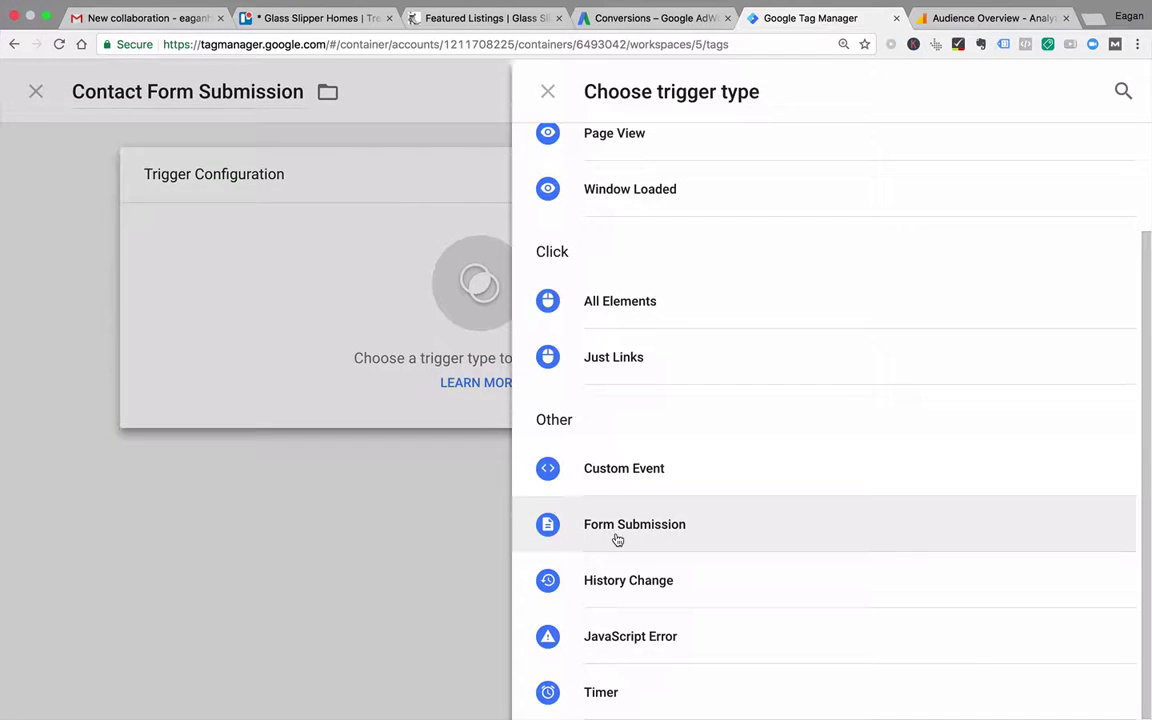
left_click(618, 540)
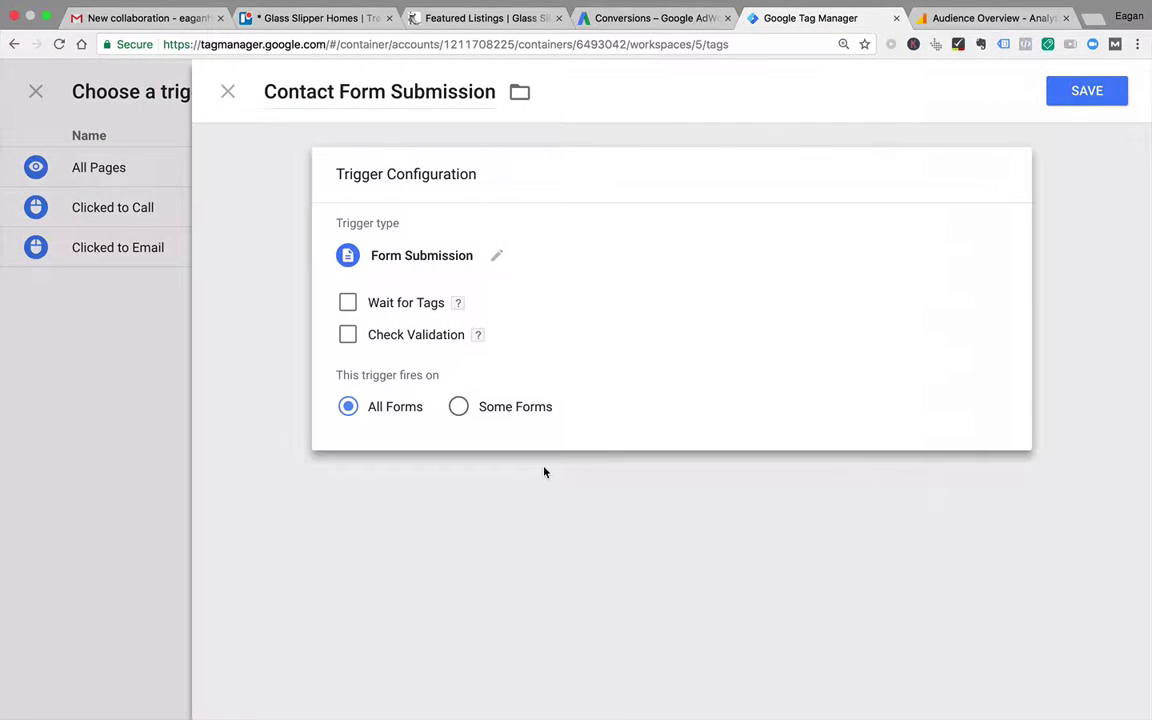
left_click(1093, 95)
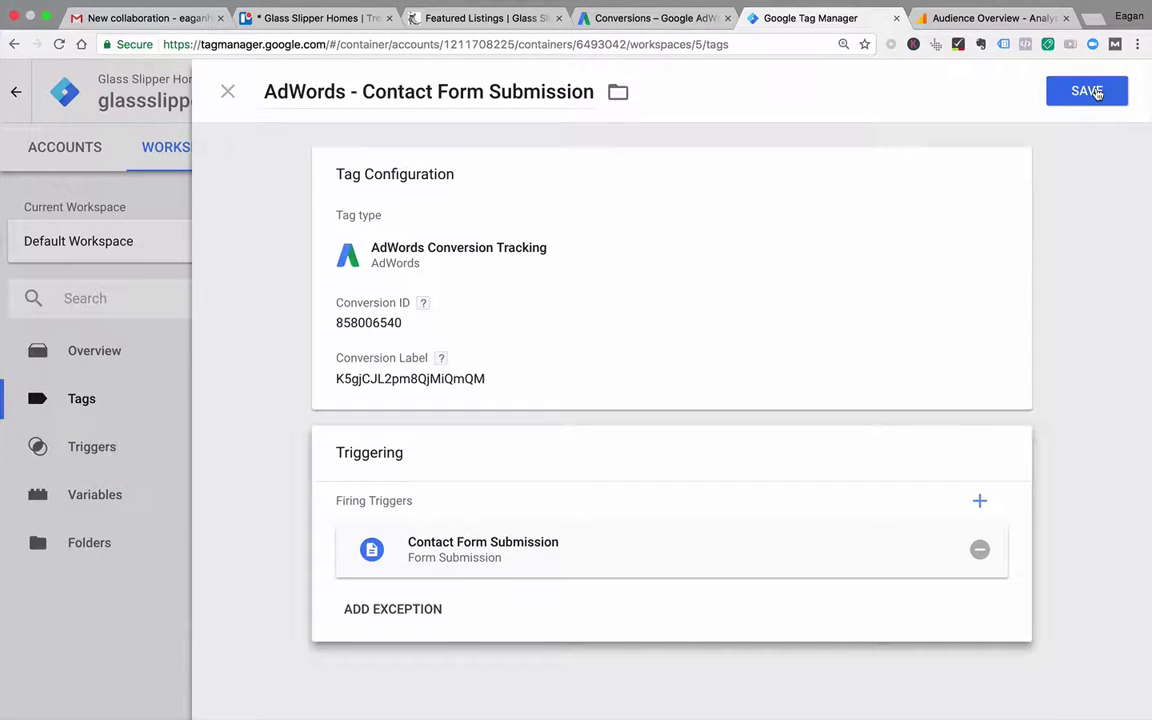
left_click(1090, 92)
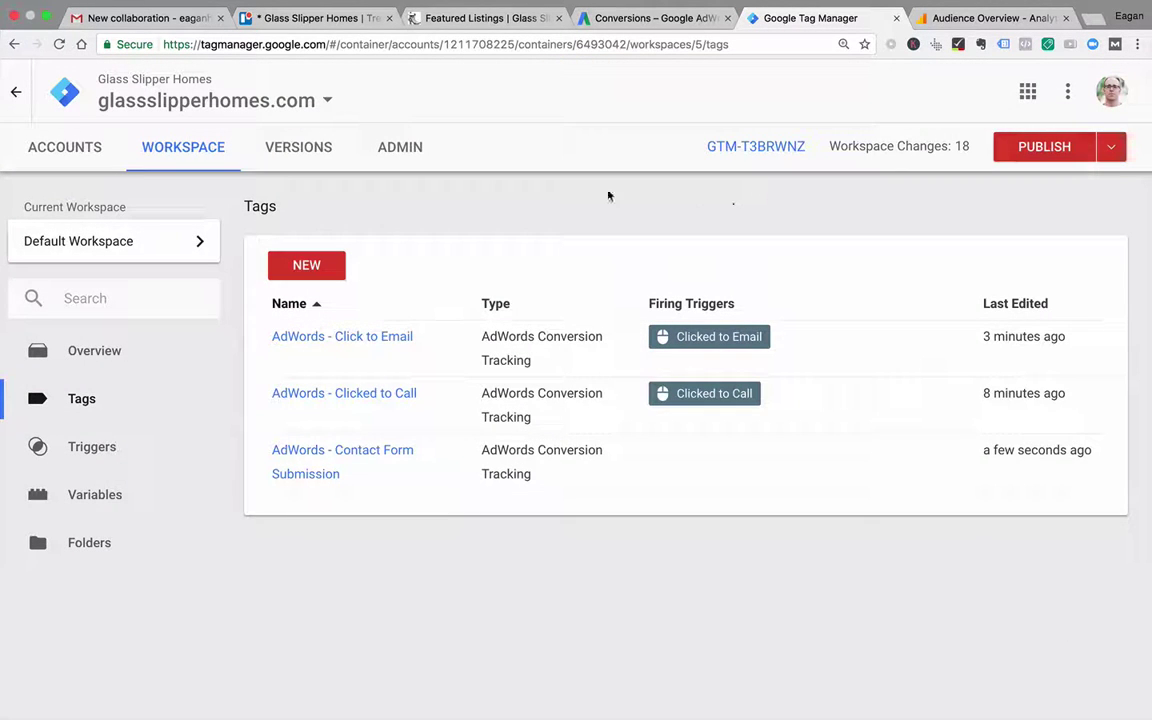
Start Preview and Debug for the updated container and open the Contact page of the Glass Slipper Homes site.
left_click(1104, 146)
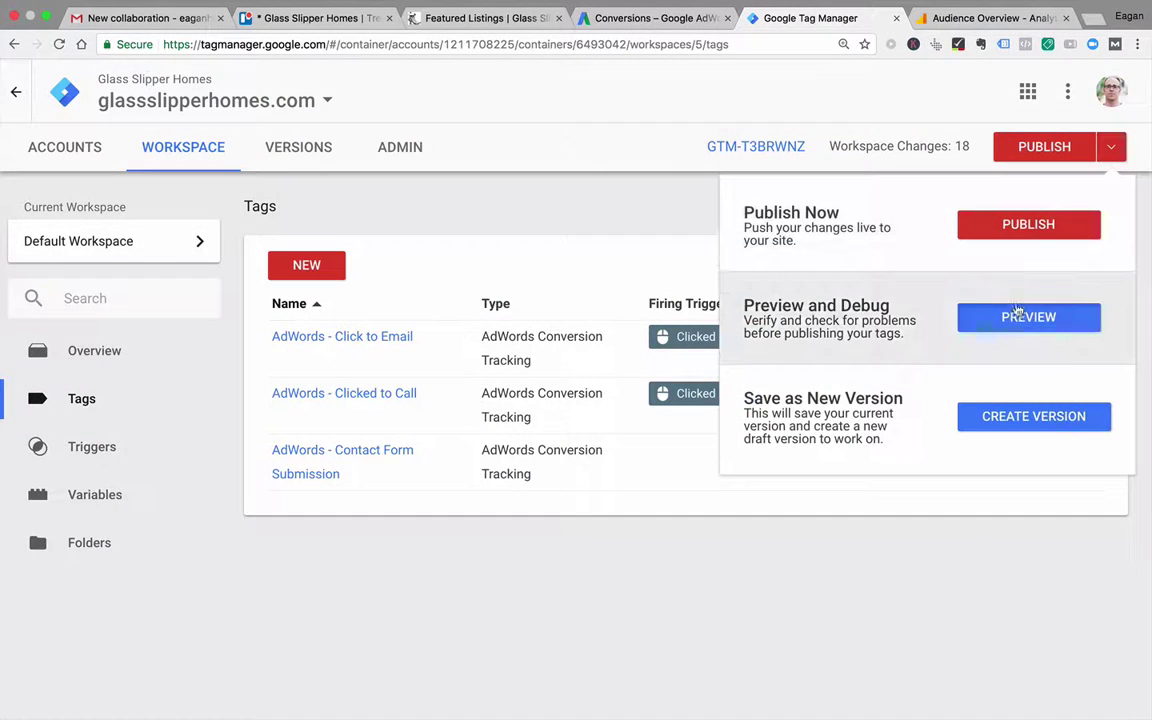
left_click(1016, 316)
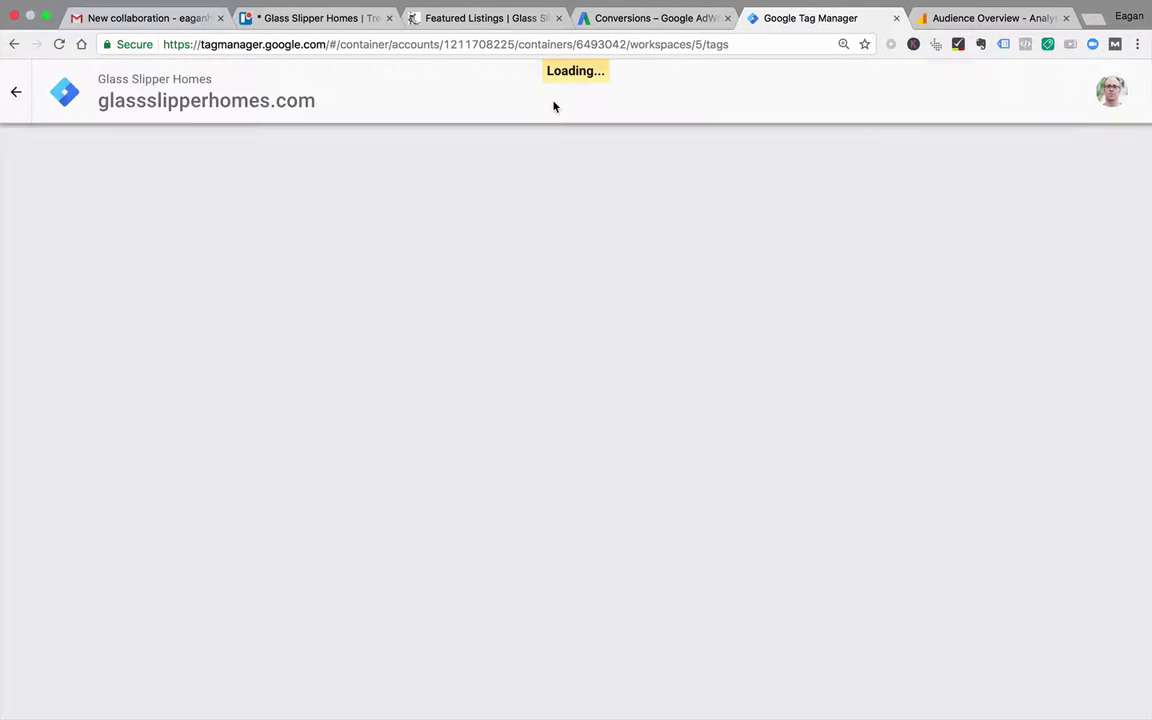
left_click(505, 18)
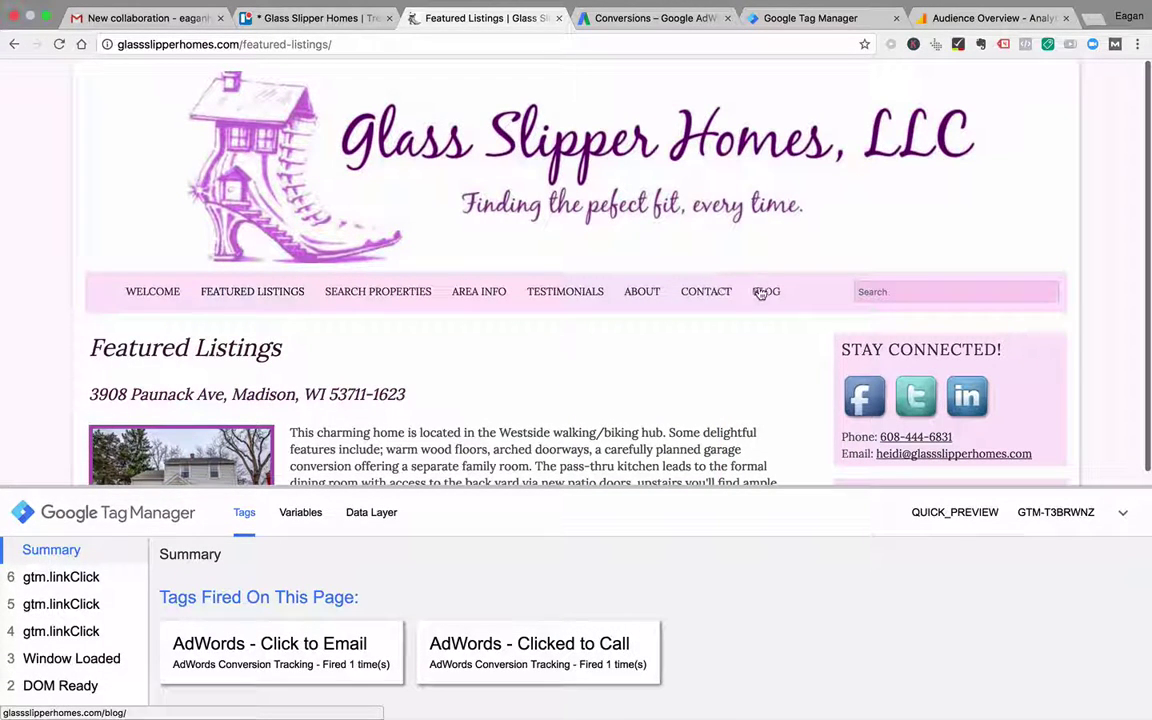
left_click(702, 291)
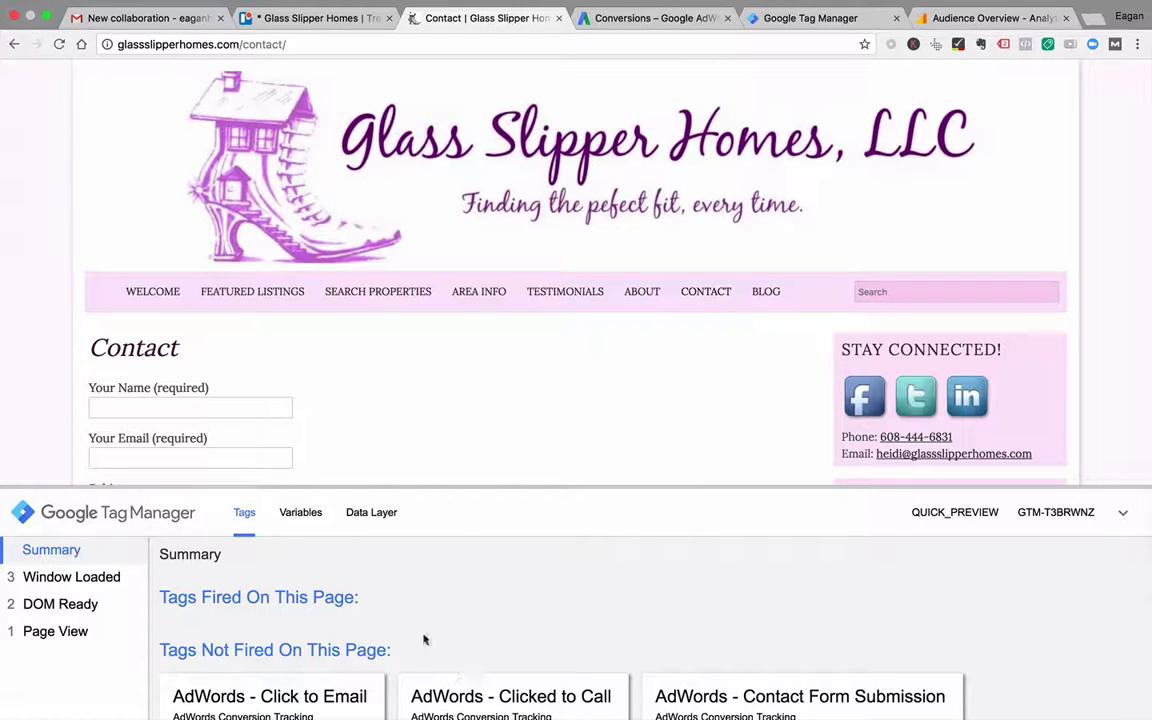
Fill in the contact form with the sender's name and email, subject "Testing" and message "Testing AdWords Conversion tracking".
left_click(253, 411)
type("Eagan")
key("Down")
key("Return")
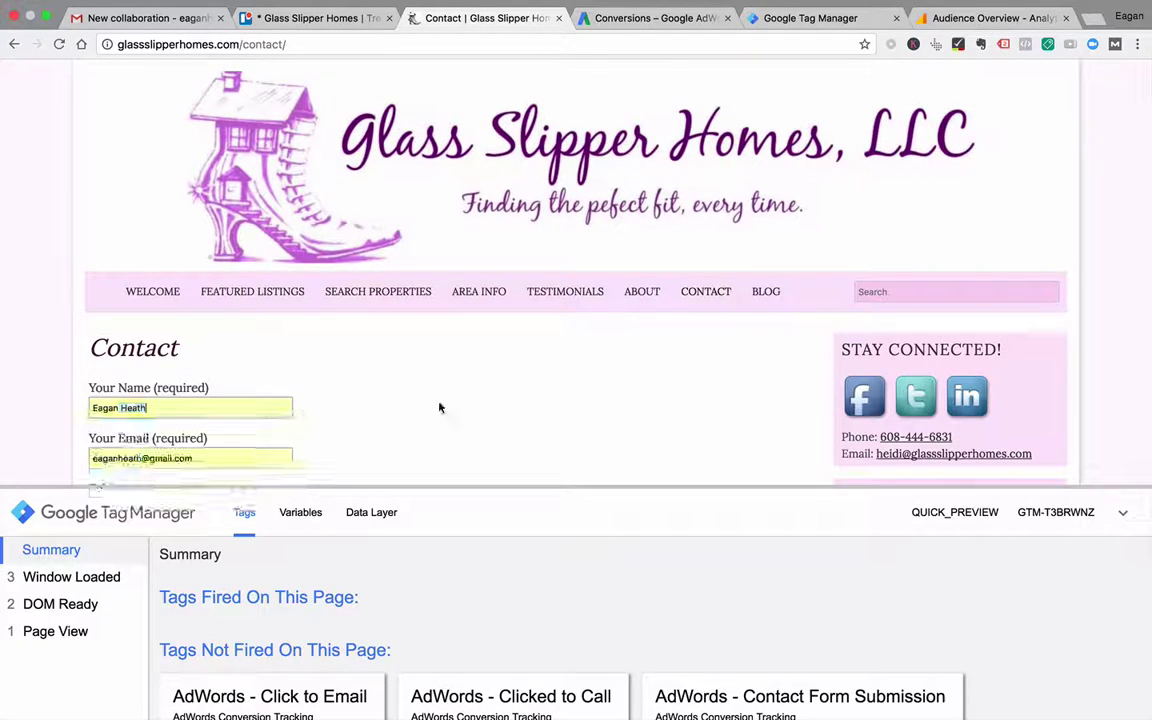
scroll(440, 406, "down", 5)
left_click(201, 275)
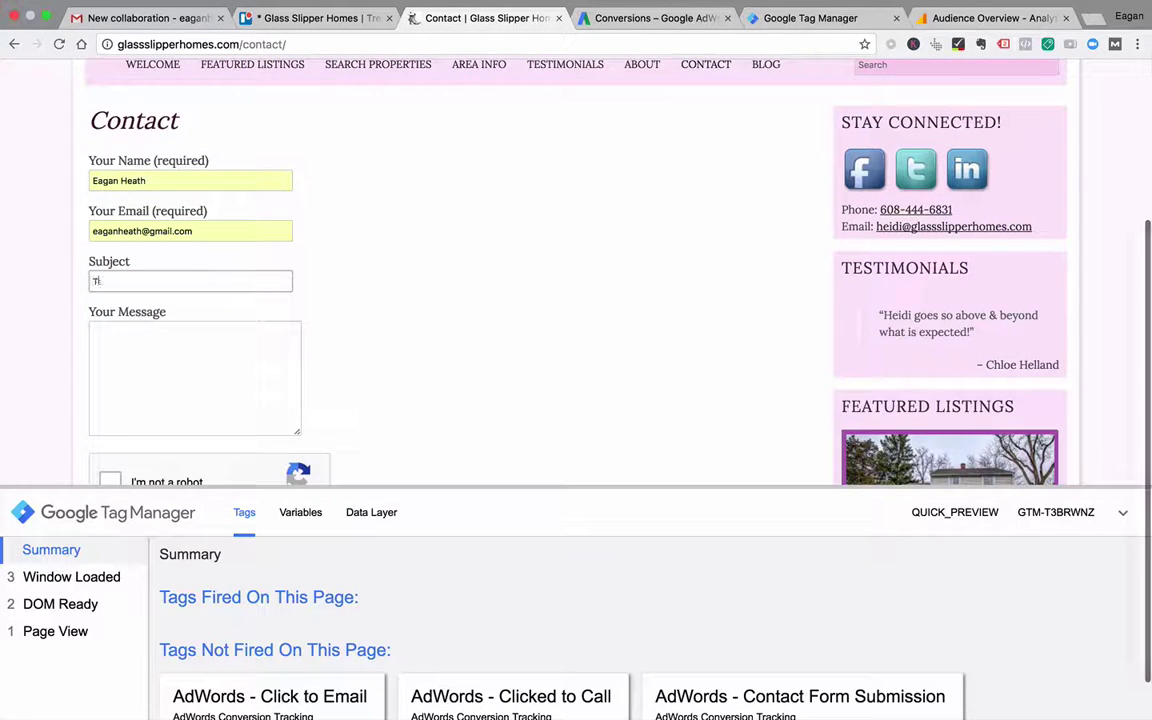
type("Testing")
key("Tab")
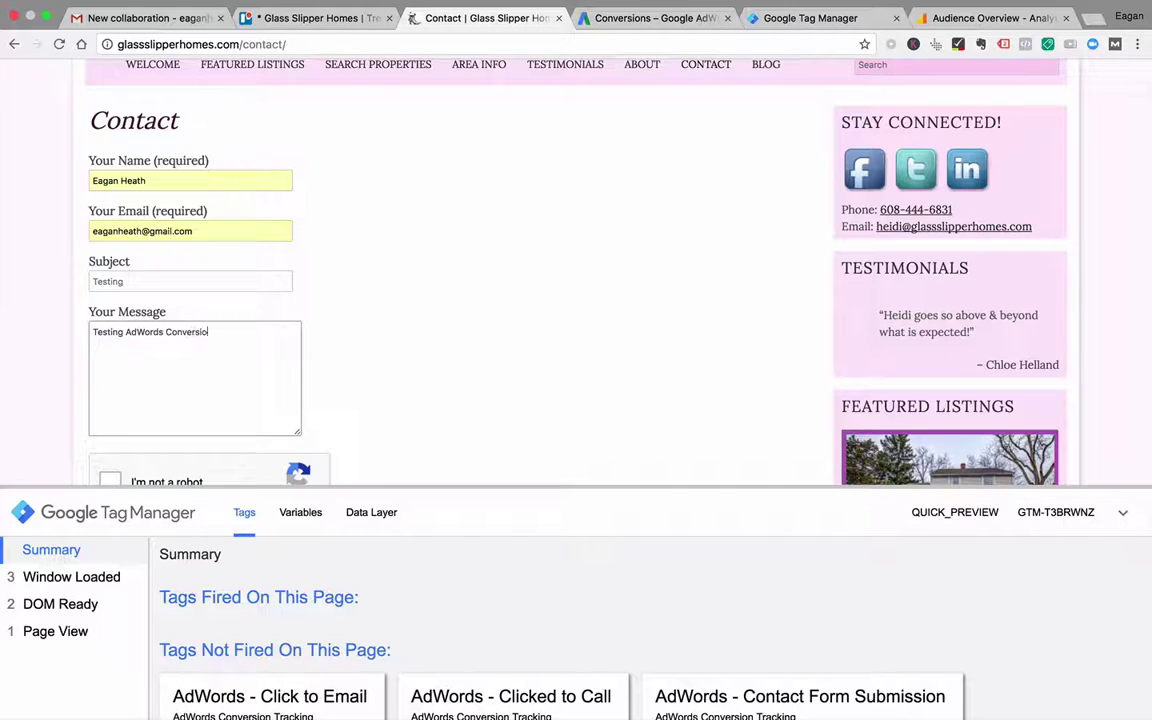
Complete the reCAPTCHA check, send the contact form and enlarge the Tag Manager debug pane to check the fired tags.
scroll(363, 285, "down", 1)
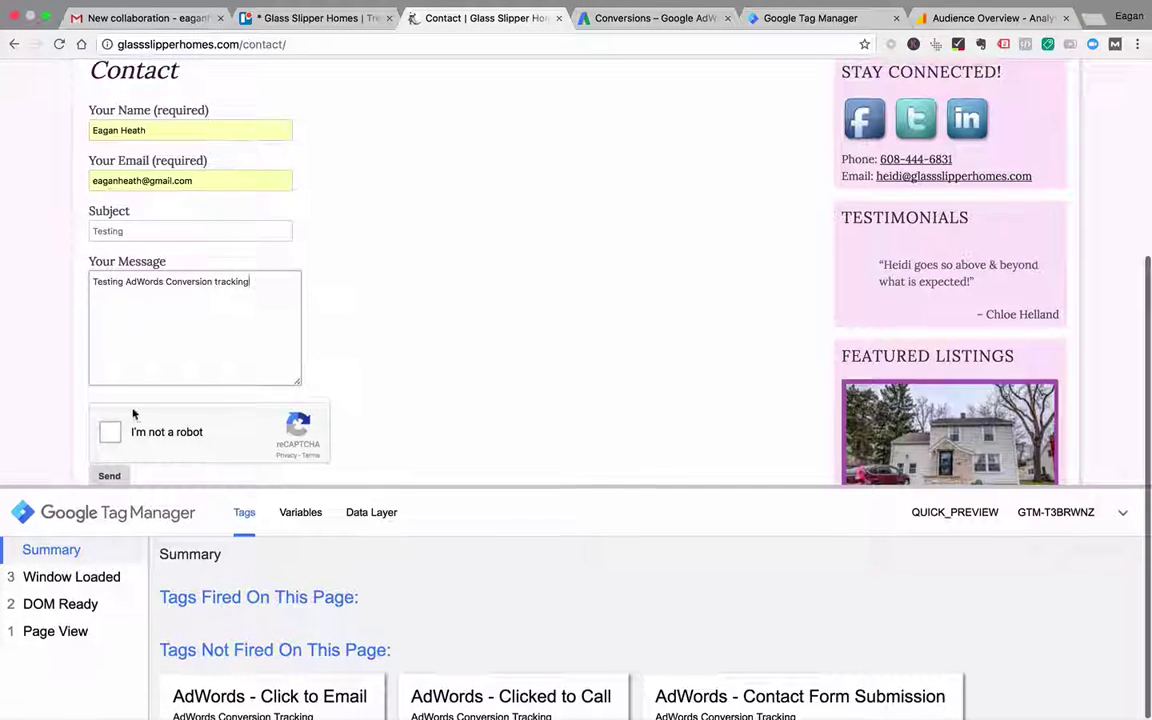
left_click(111, 433)
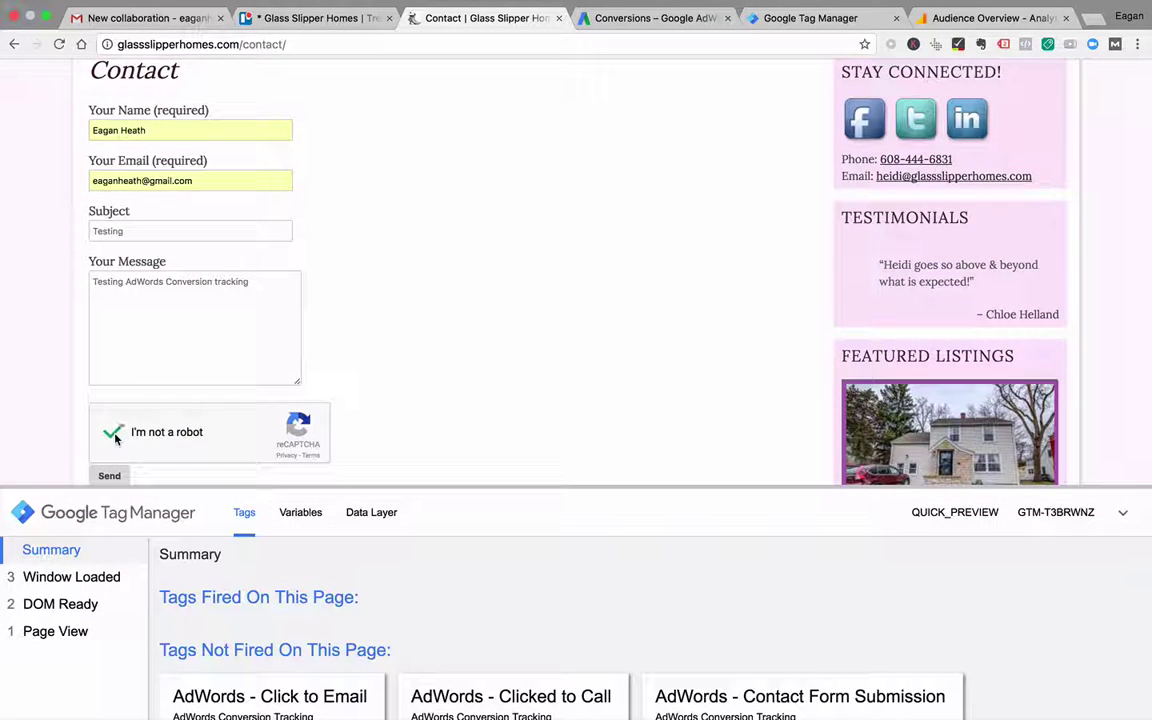
left_click(109, 476)
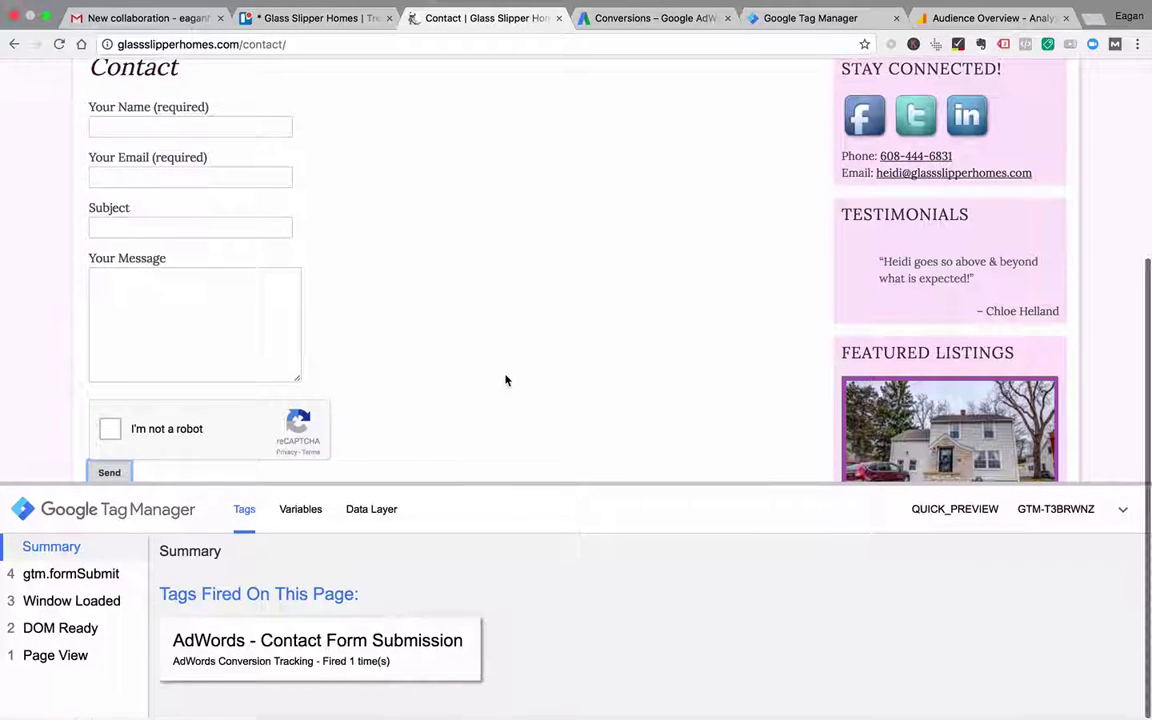
left_click_drag(501, 487, 497, 279)
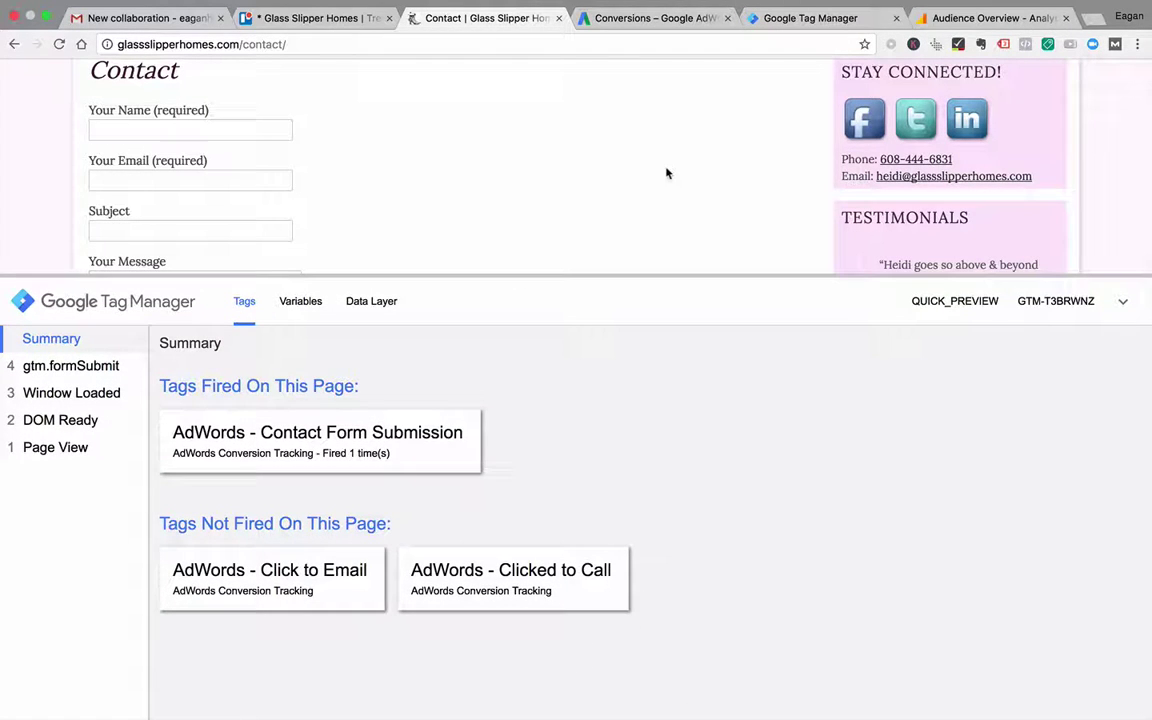
Test the phone and email links under Stay Connected on the Contact page, declining to open FaceTime.
left_click(900, 159)
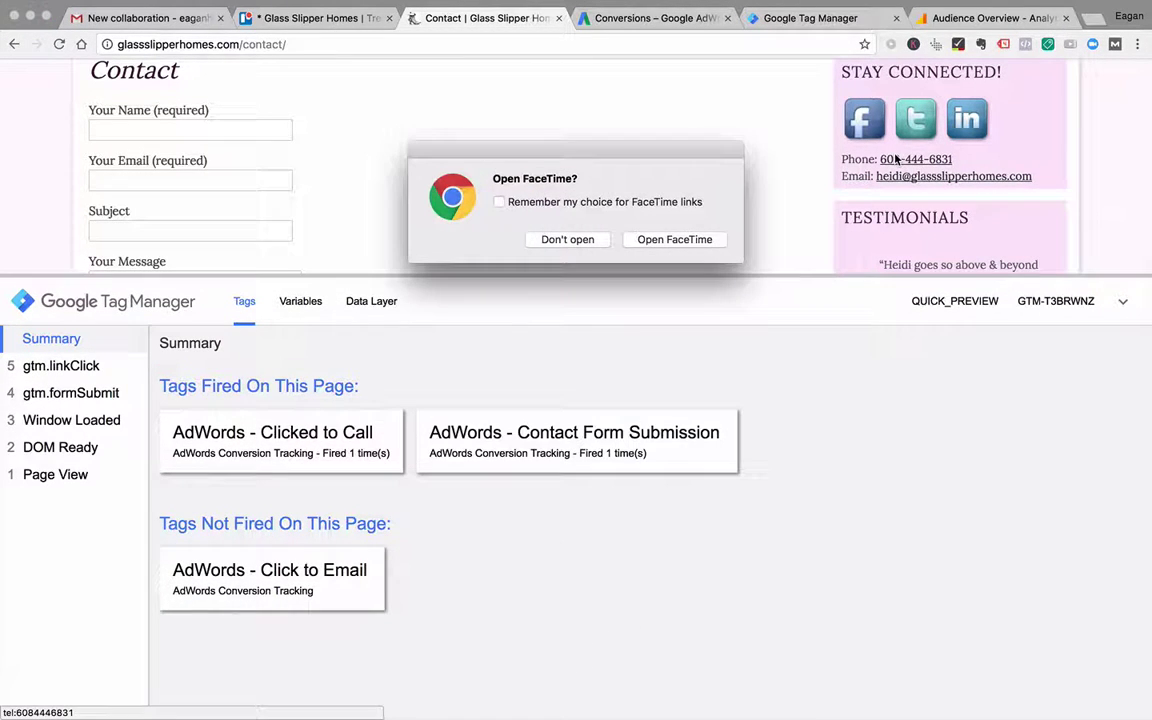
left_click(581, 246)
left_click(918, 176)
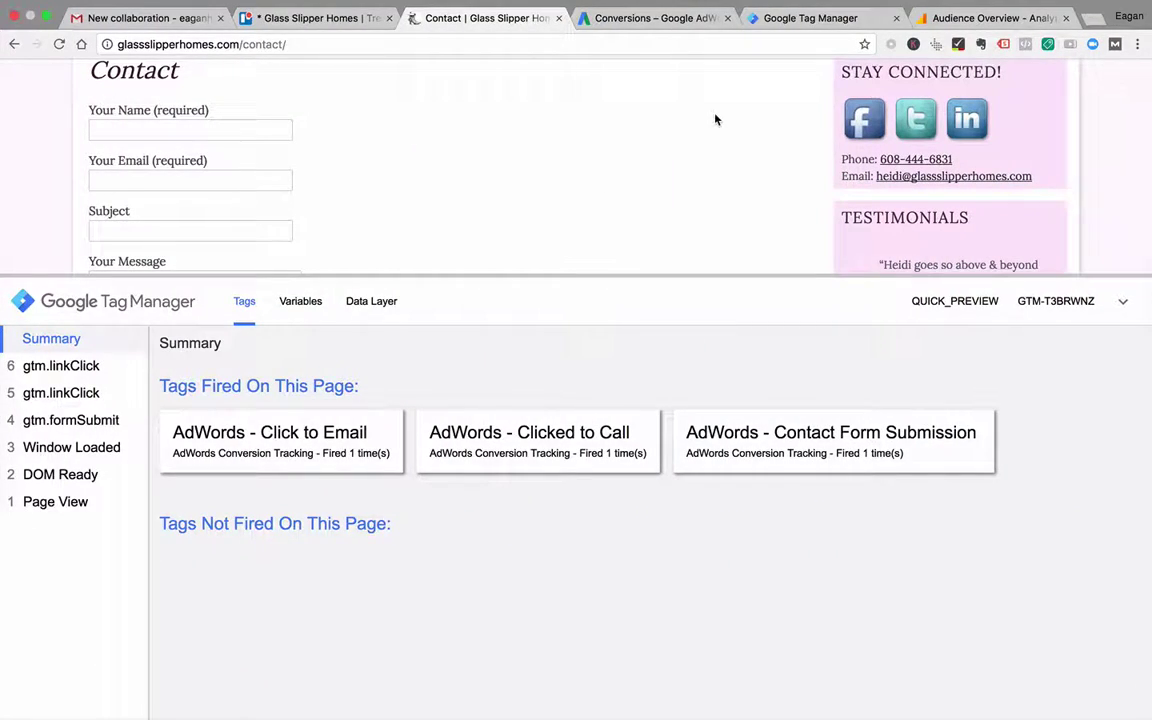
Return to the Glass Slipper Homes container in Google Tag Manager and leave preview mode.
left_click(654, 20)
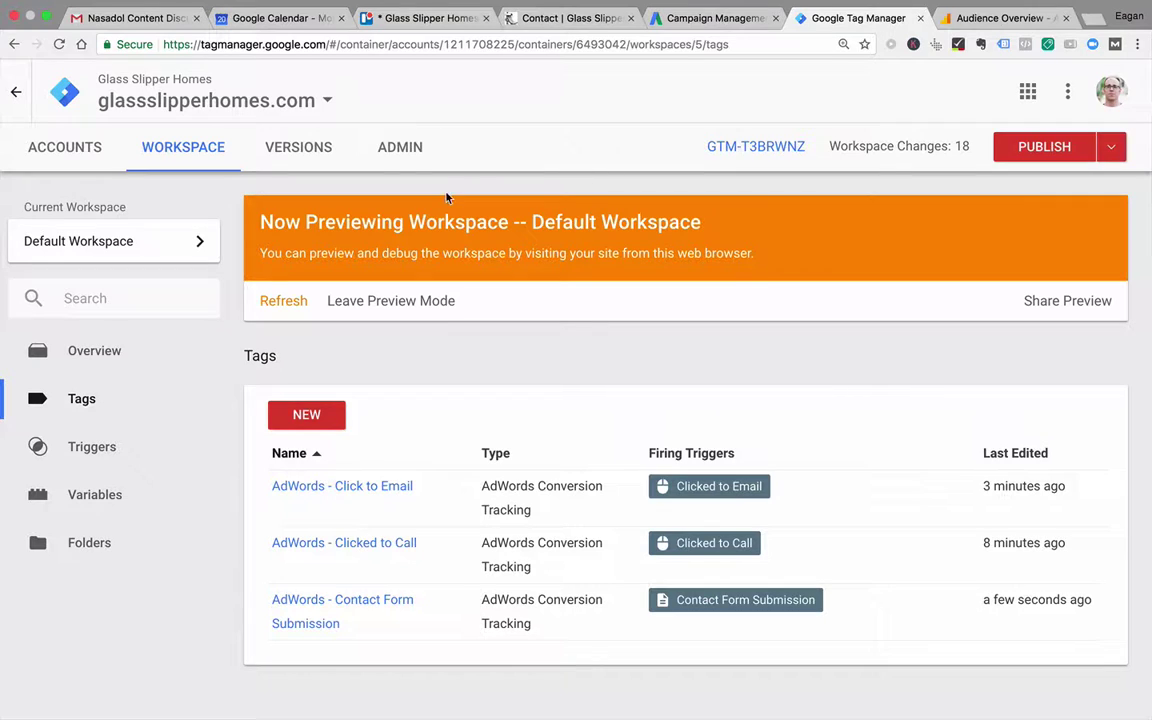
left_click(448, 301)
left_click(447, 269)
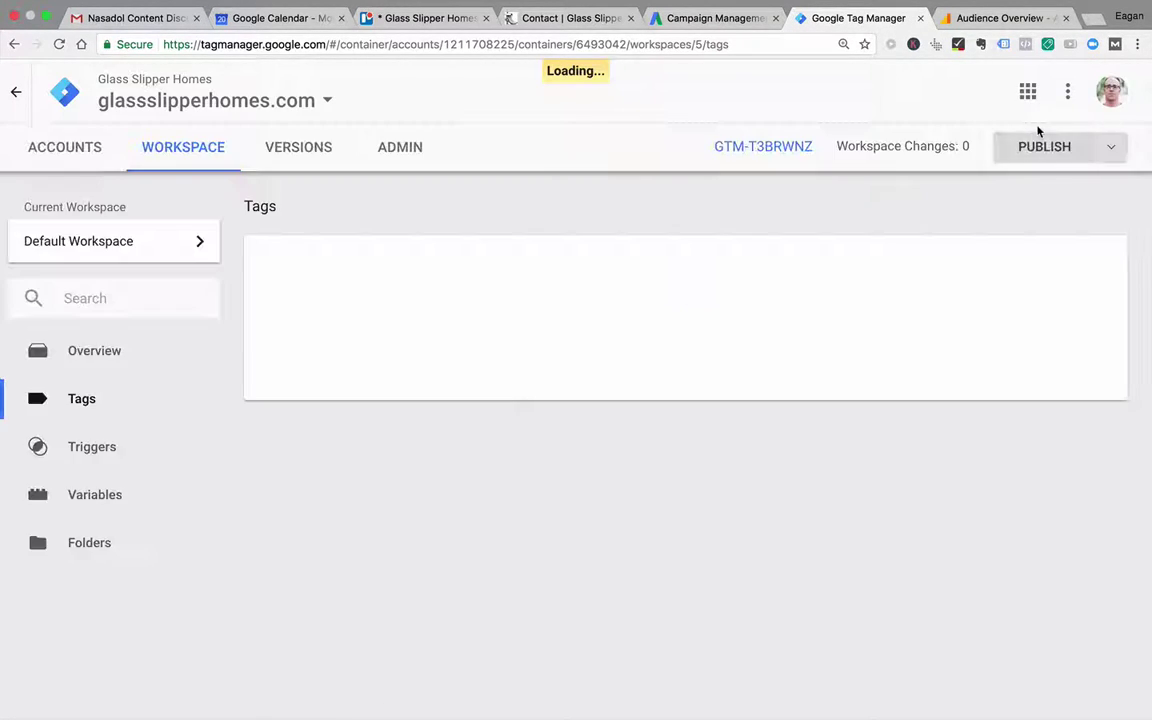
Publish the workspace changes to the Live environment as a version named "Added AdWords Conversions".
left_click(1032, 154)
left_click(576, 249)
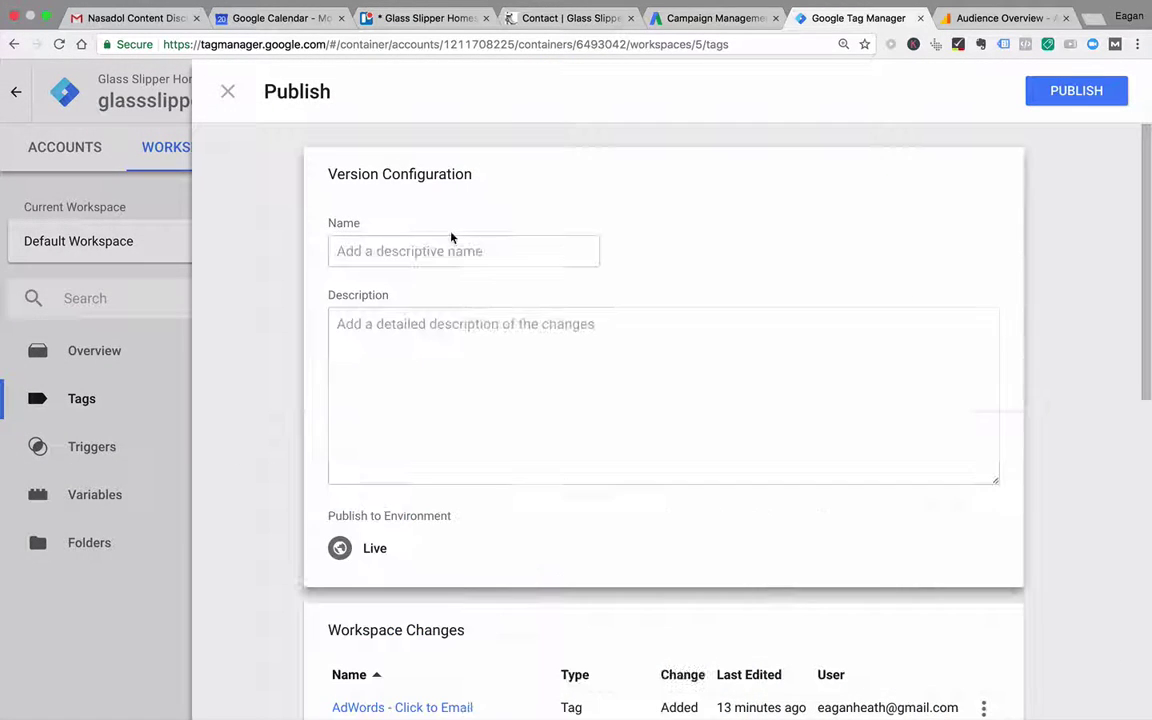
left_click(413, 250)
type("Added")
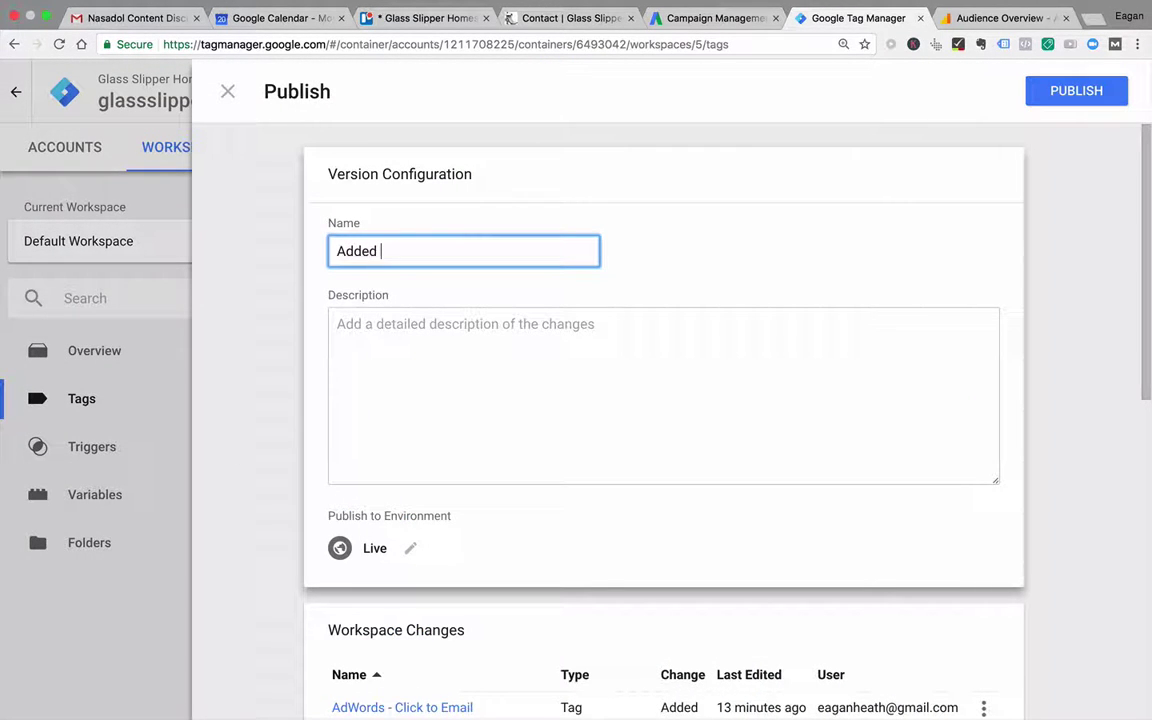
type(" AdWords Conversions")
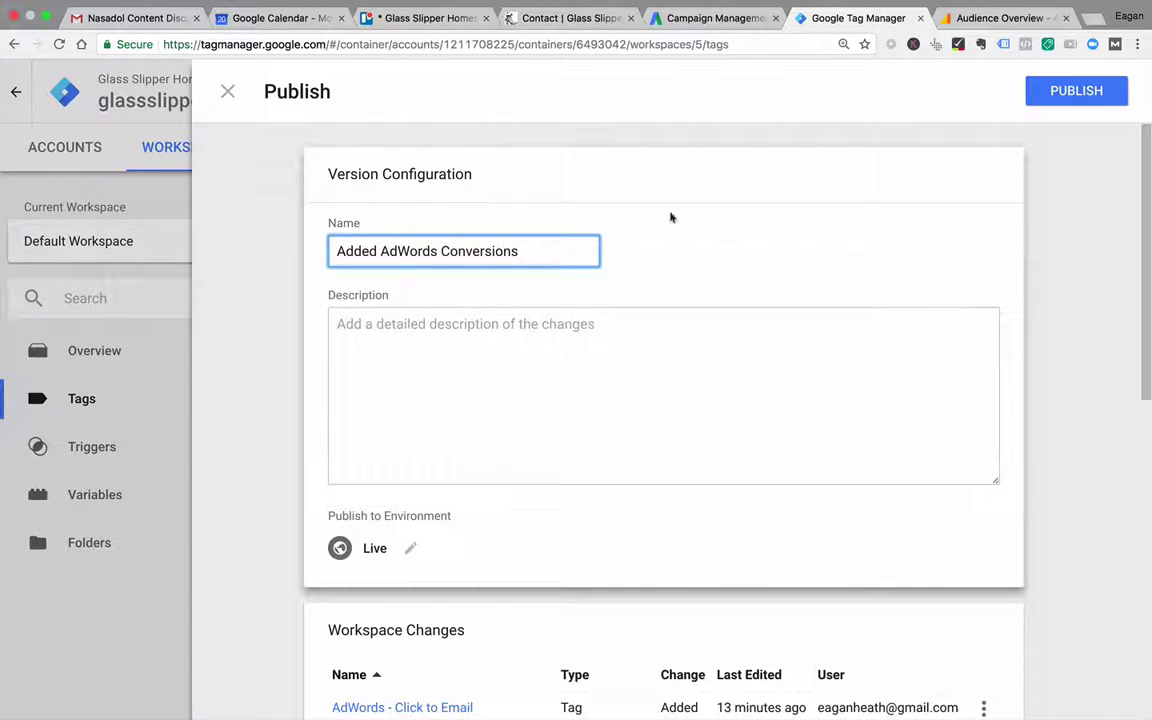
left_click(1090, 90)
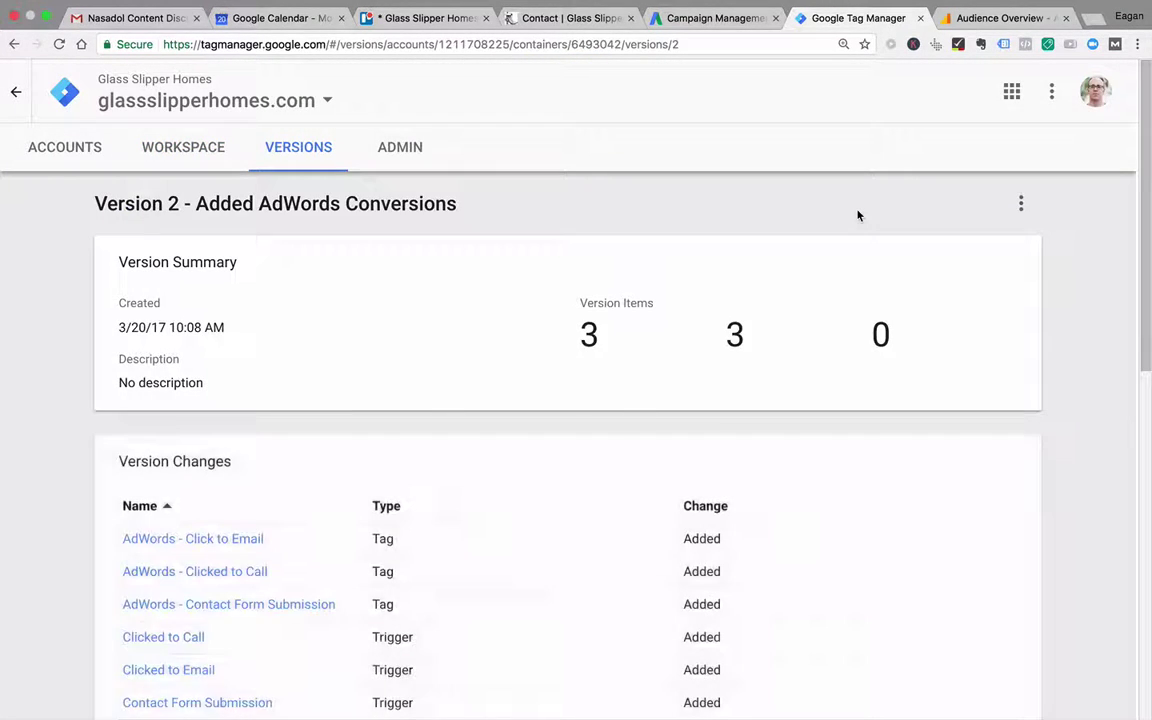
Switch to Google AdWords, open the list of conversion actions and look up the help for their tracking status.
left_click(728, 21)
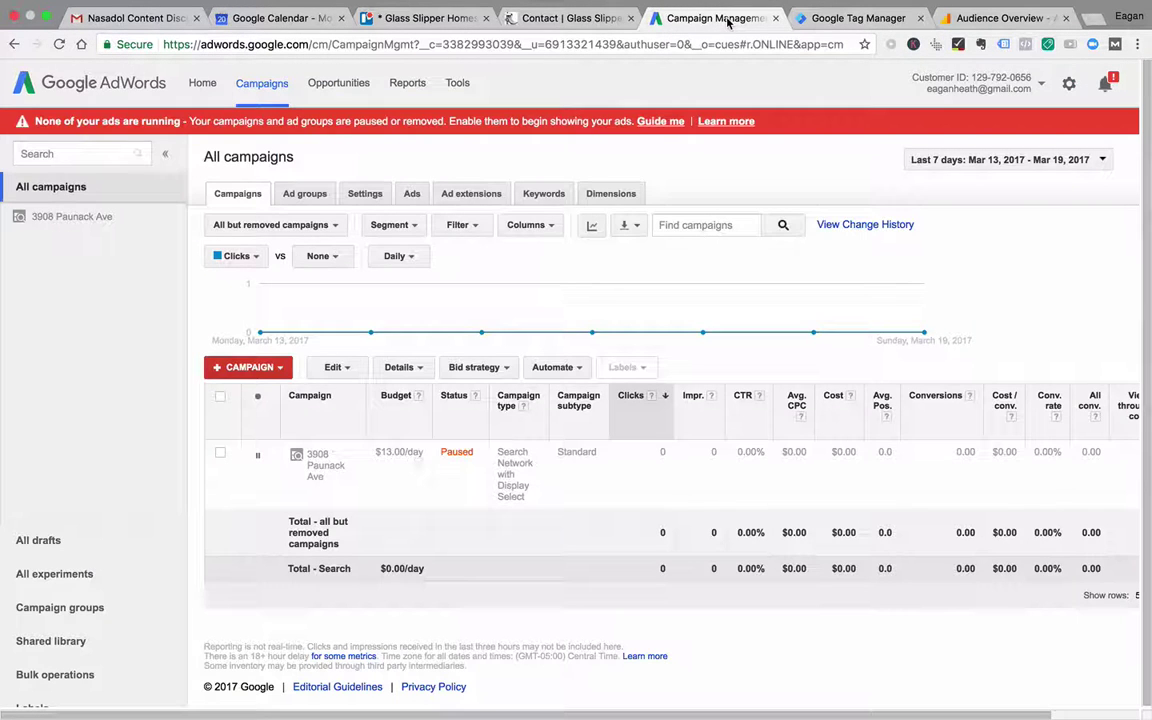
left_click(457, 84)
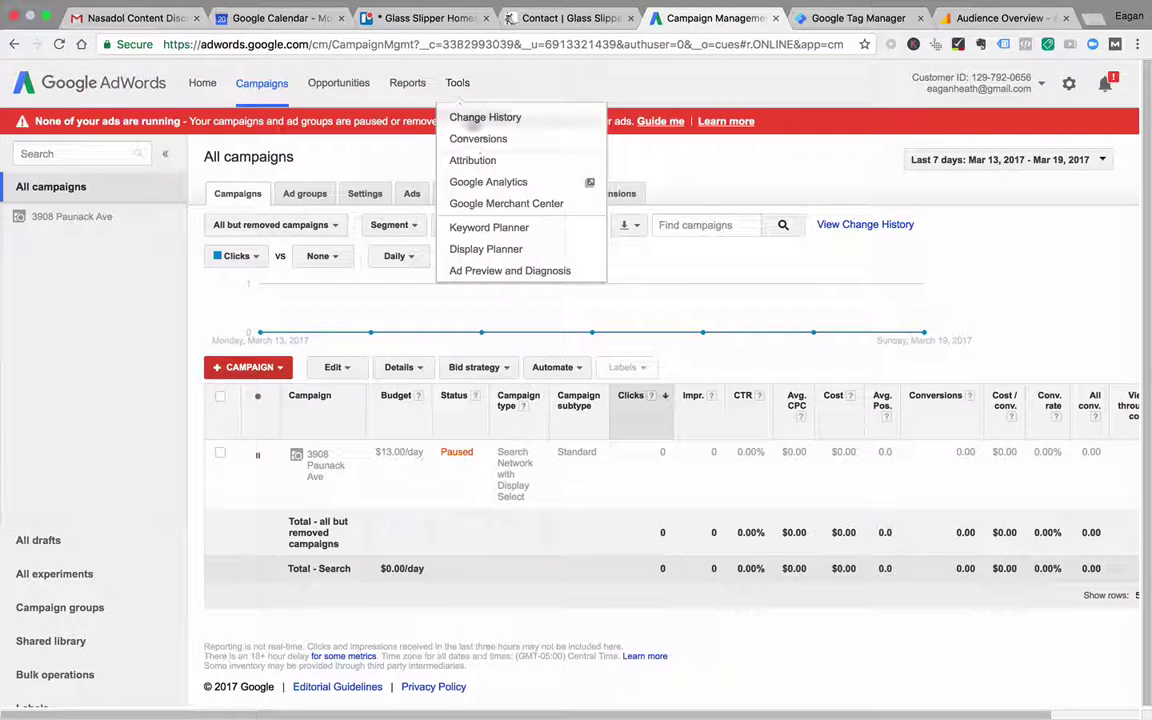
left_click(490, 148)
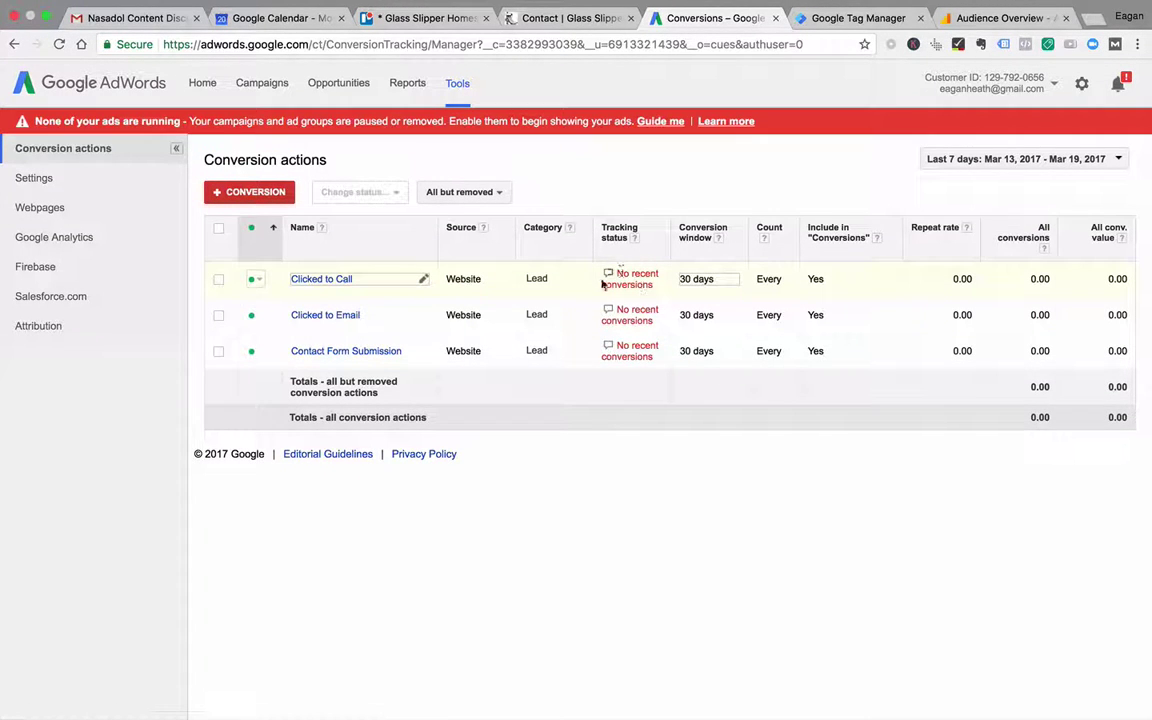
left_click(633, 238)
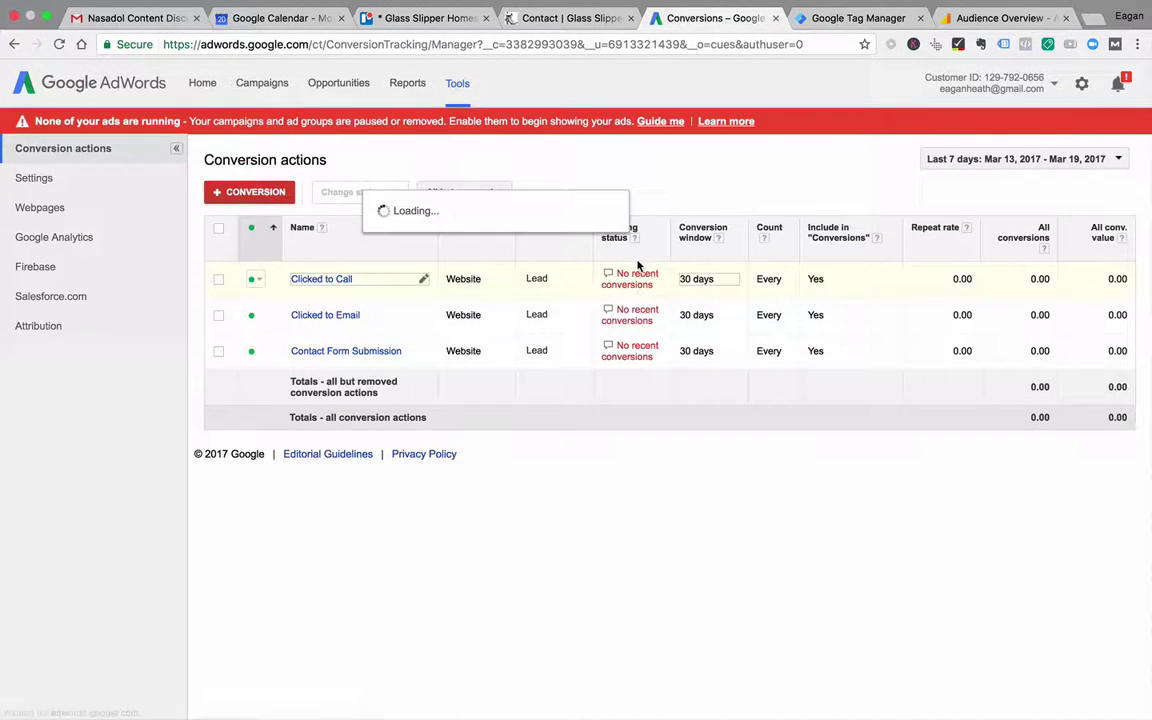